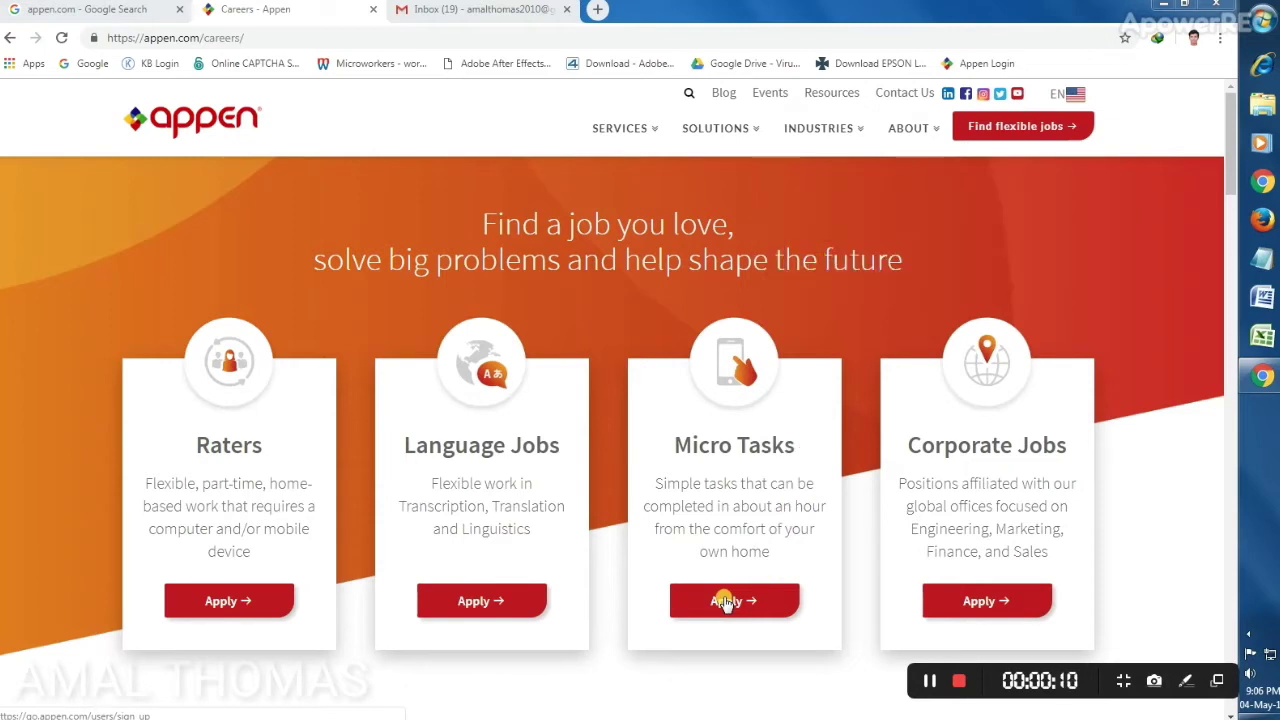
- Open the Micro Tasks application link in a new browser tab and switch to that tab
{"action": "right_click", "coordinate": [726, 602]}
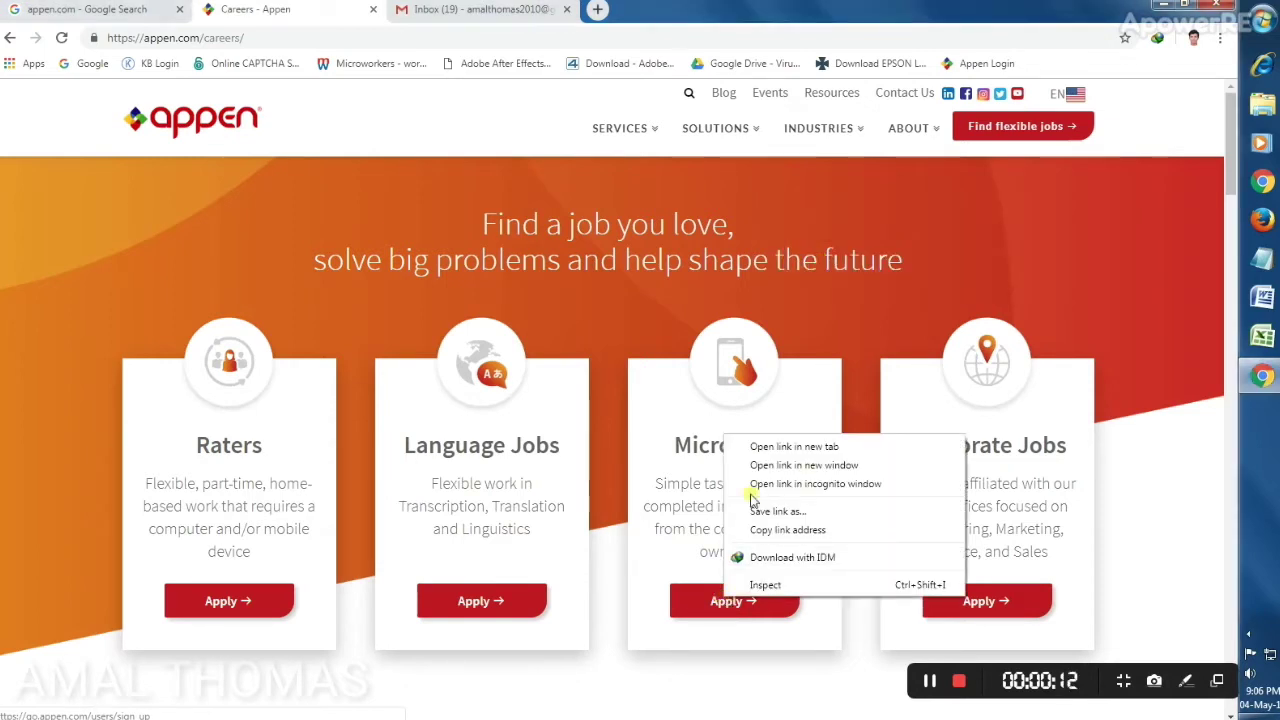
{"action": "left_click", "coordinate": [768, 447]}
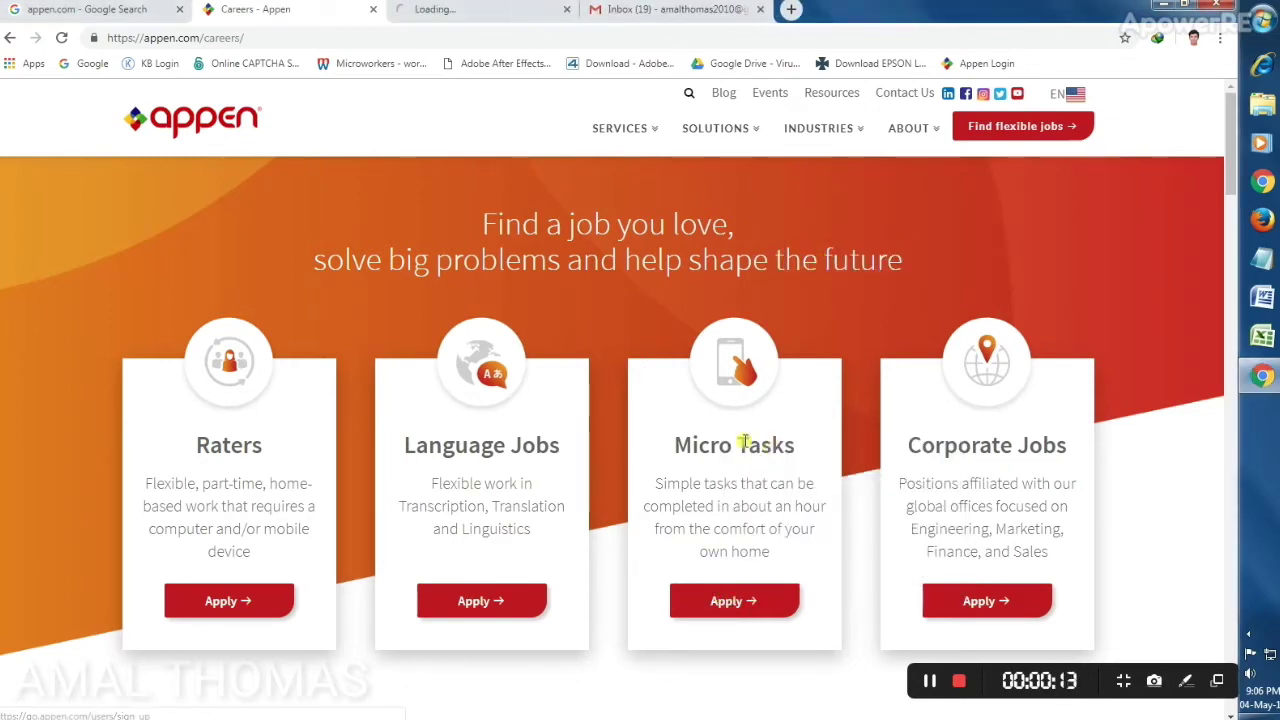
{"action": "left_click", "coordinate": [436, 10]}
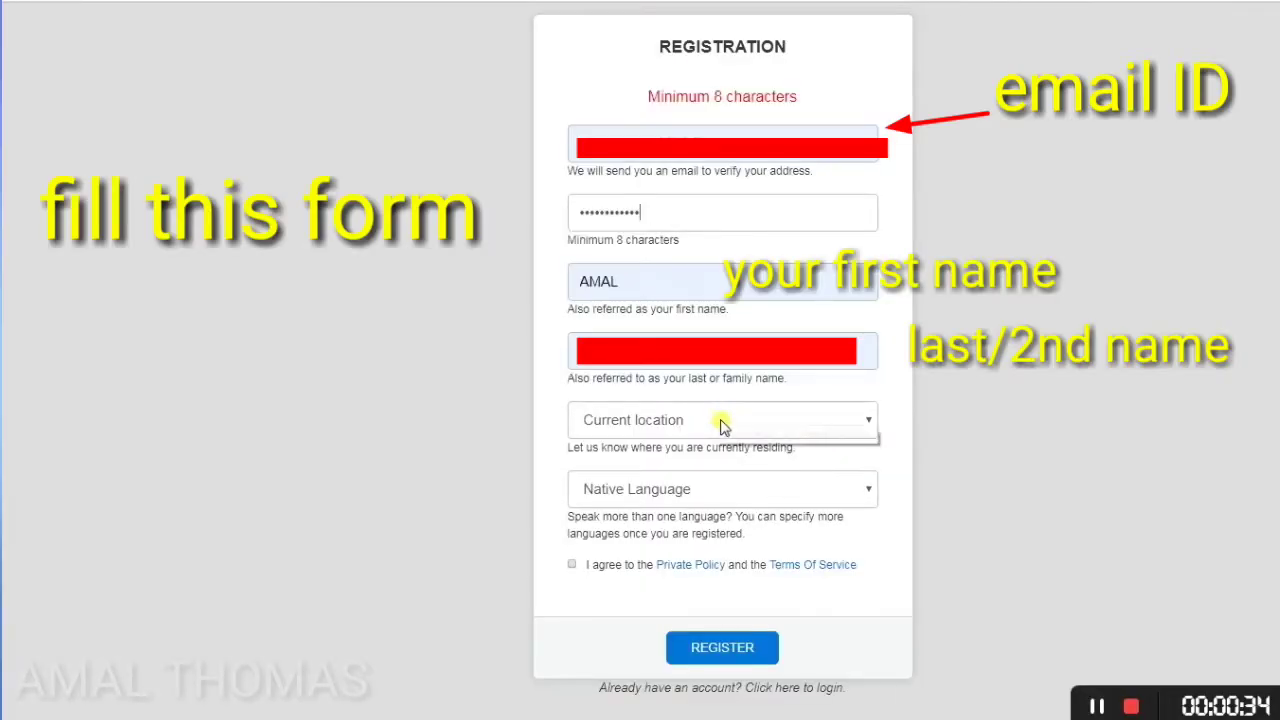
- Set the current location in the registration form to India
{"action": "left_click", "coordinate": [724, 424]}
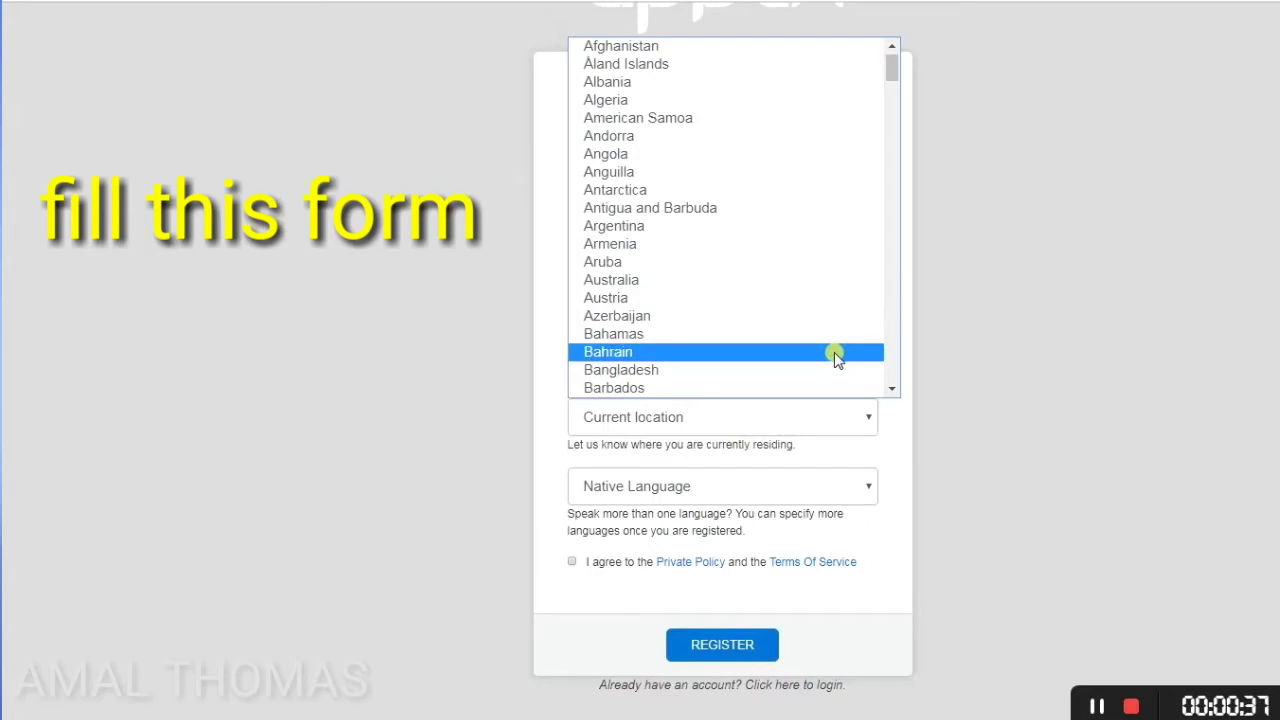
{"action": "type", "text": "in"}
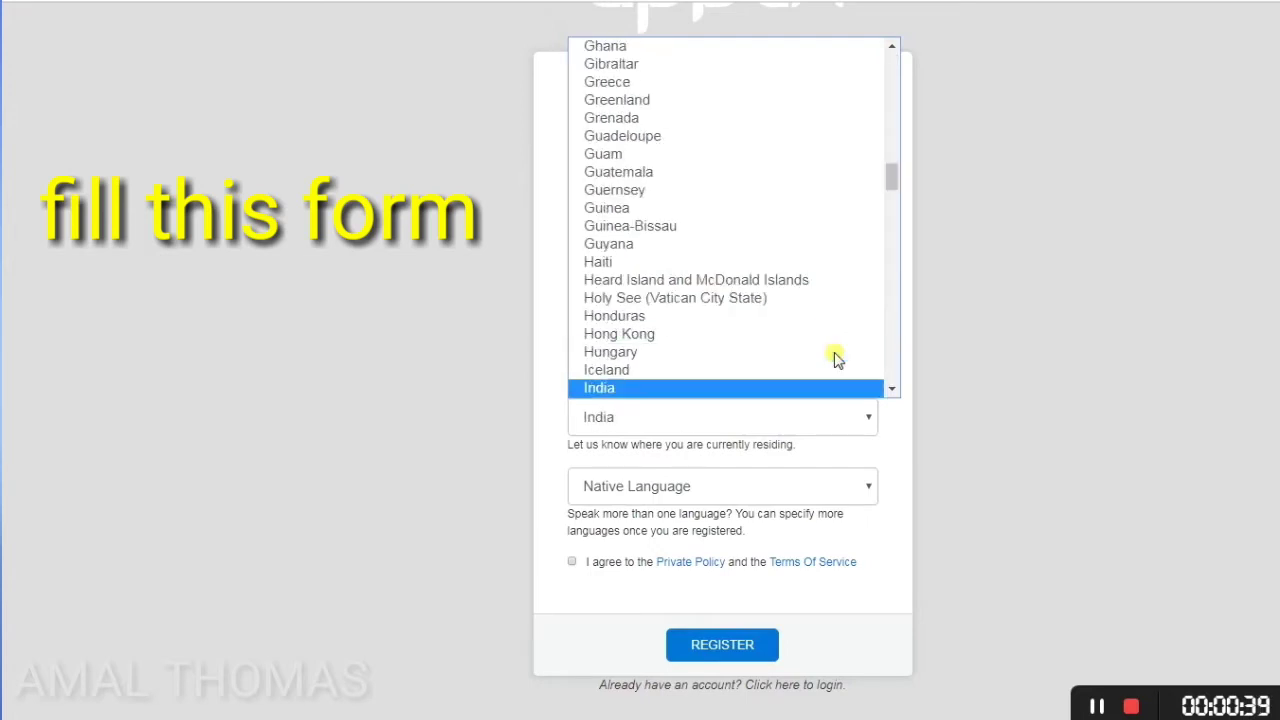
{"action": "key", "text": "Return"}
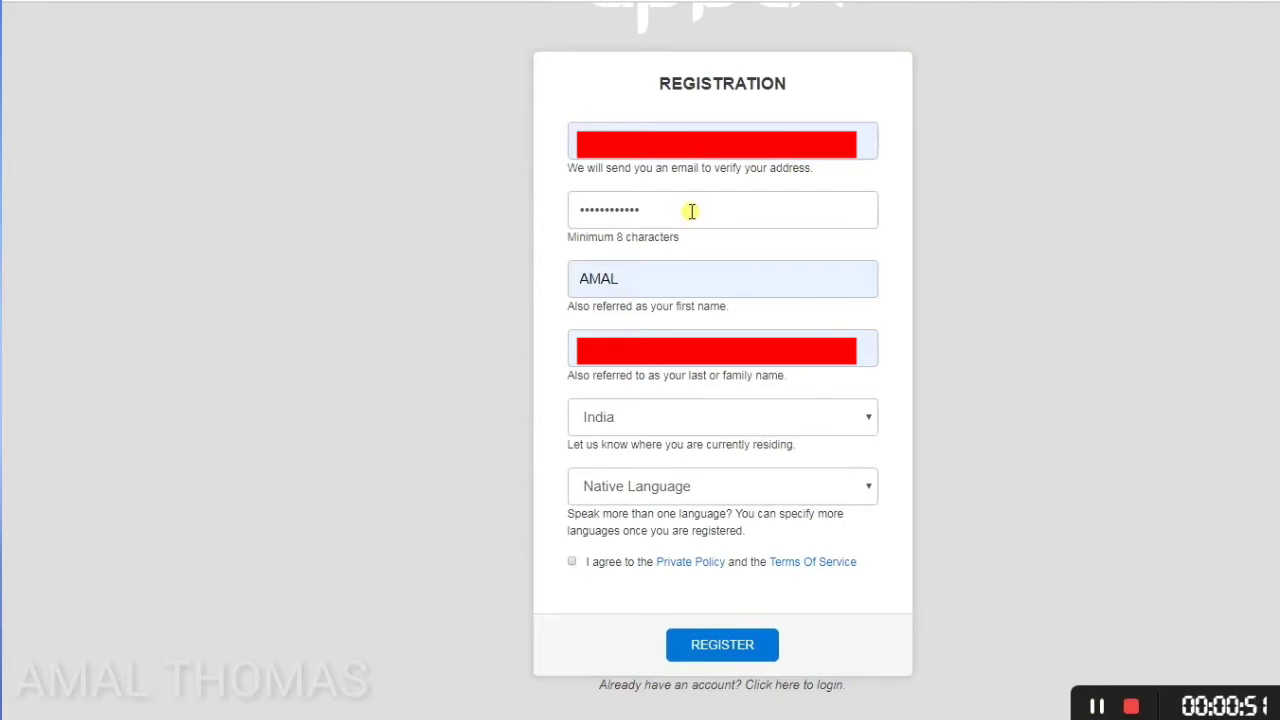
- Set the native language in the registration form to Malayalam
{"action": "left_click", "coordinate": [604, 493]}
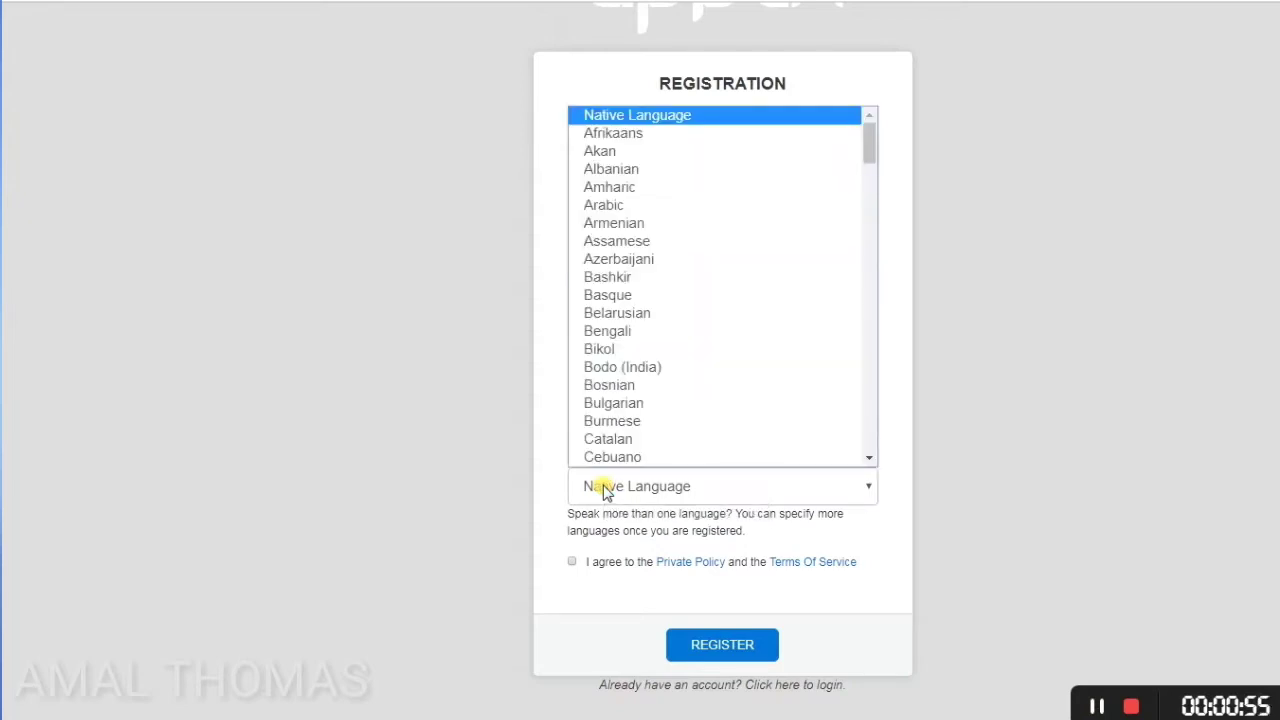
{"action": "type", "text": "mal"}
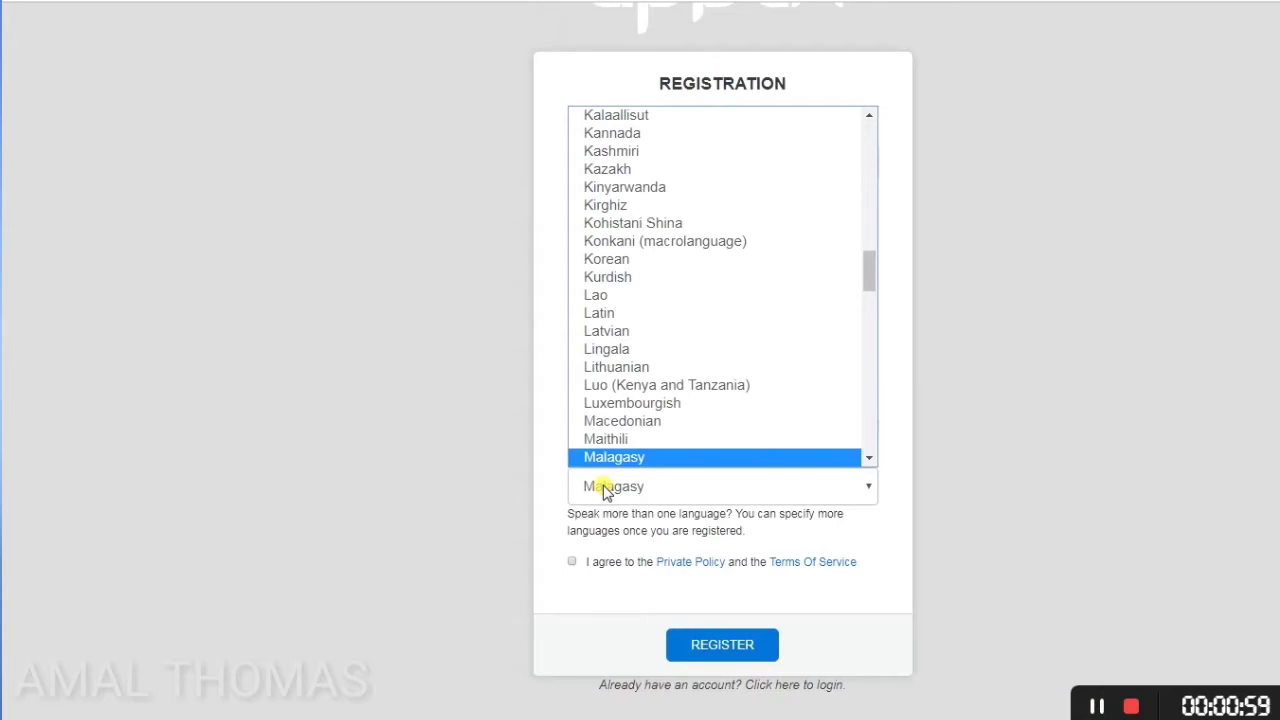
{"action": "key", "text": "Down"}
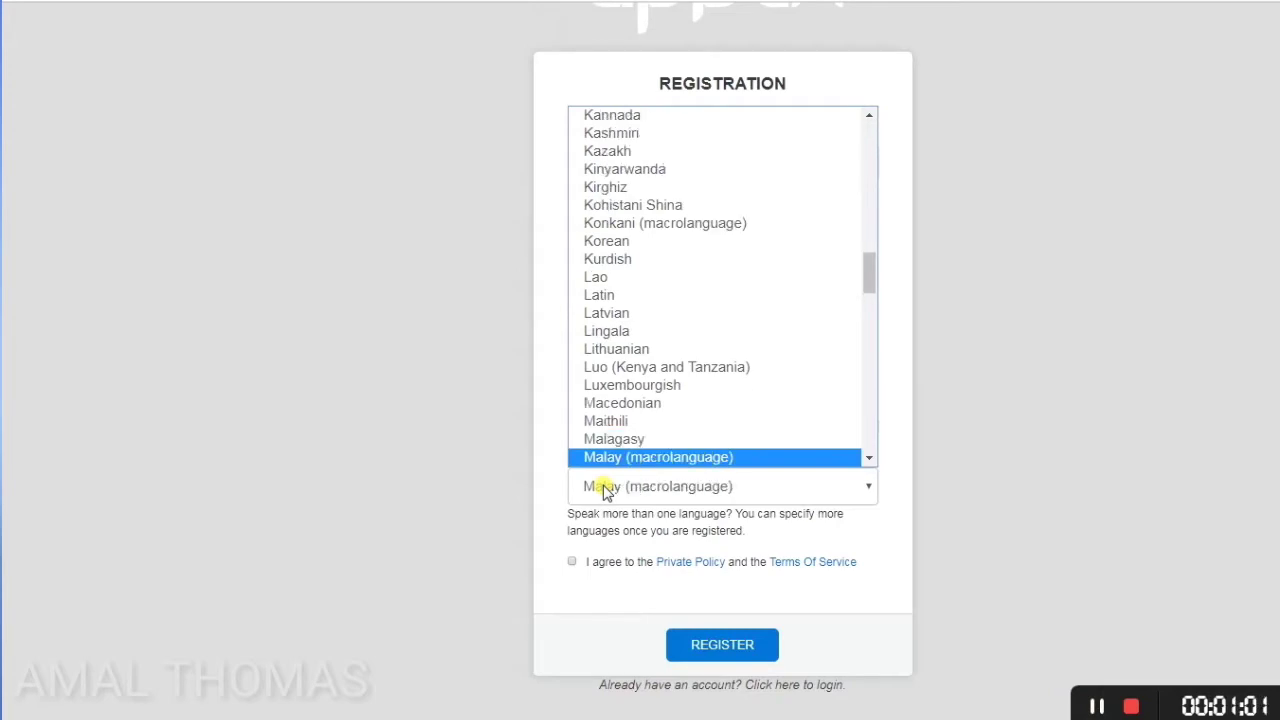
{"action": "key", "text": "Down"}
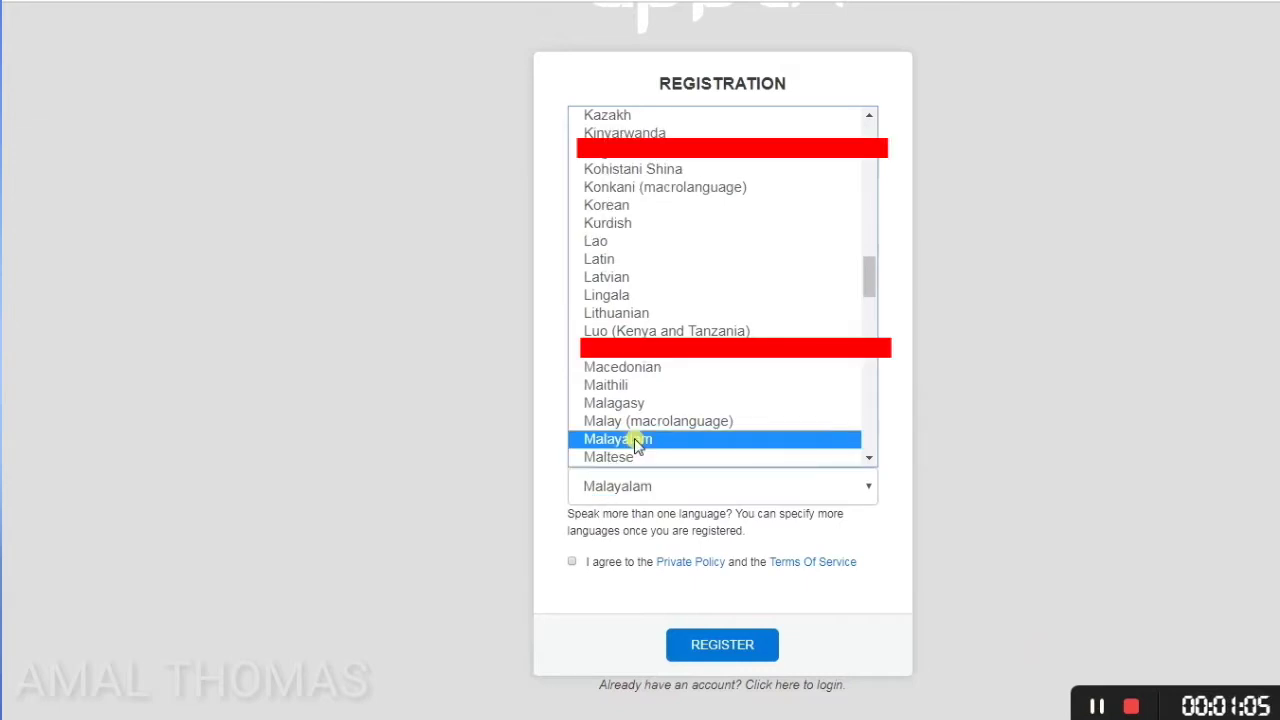
{"action": "left_click", "coordinate": [634, 443]}
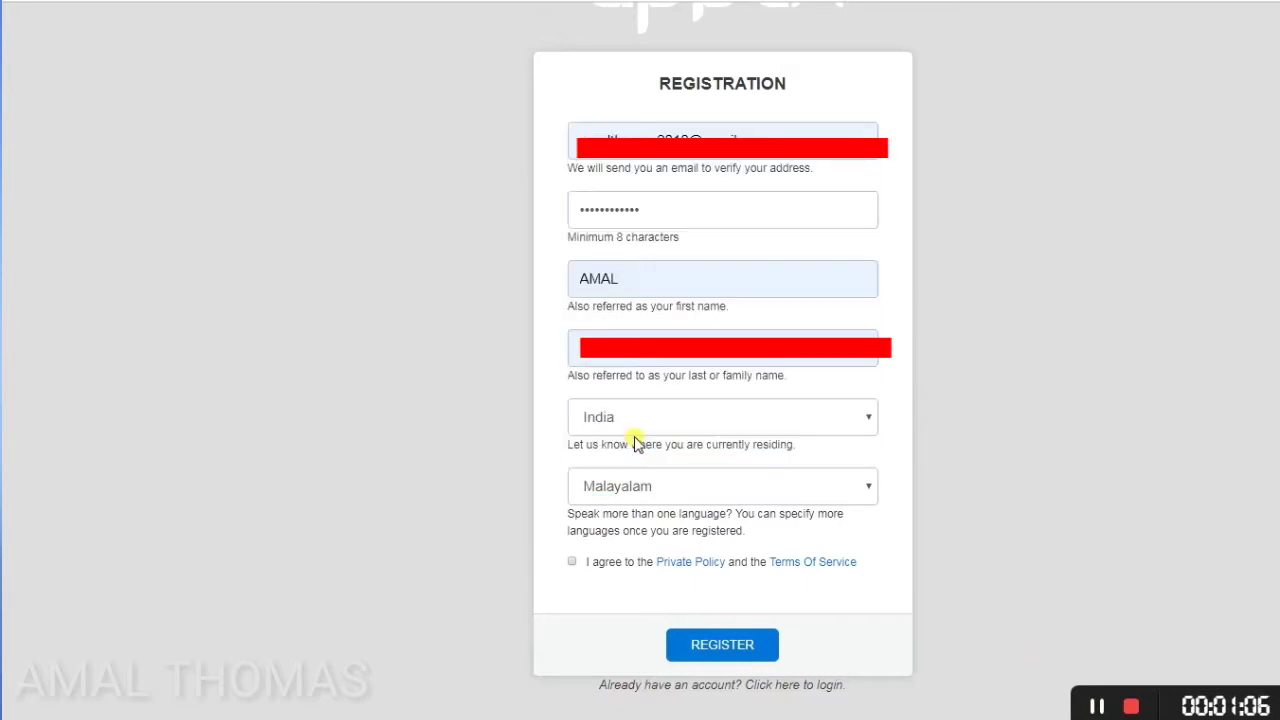
- Agree to the Private Policy and Terms Of Service, and submit the registration
{"action": "left_click", "coordinate": [573, 563]}
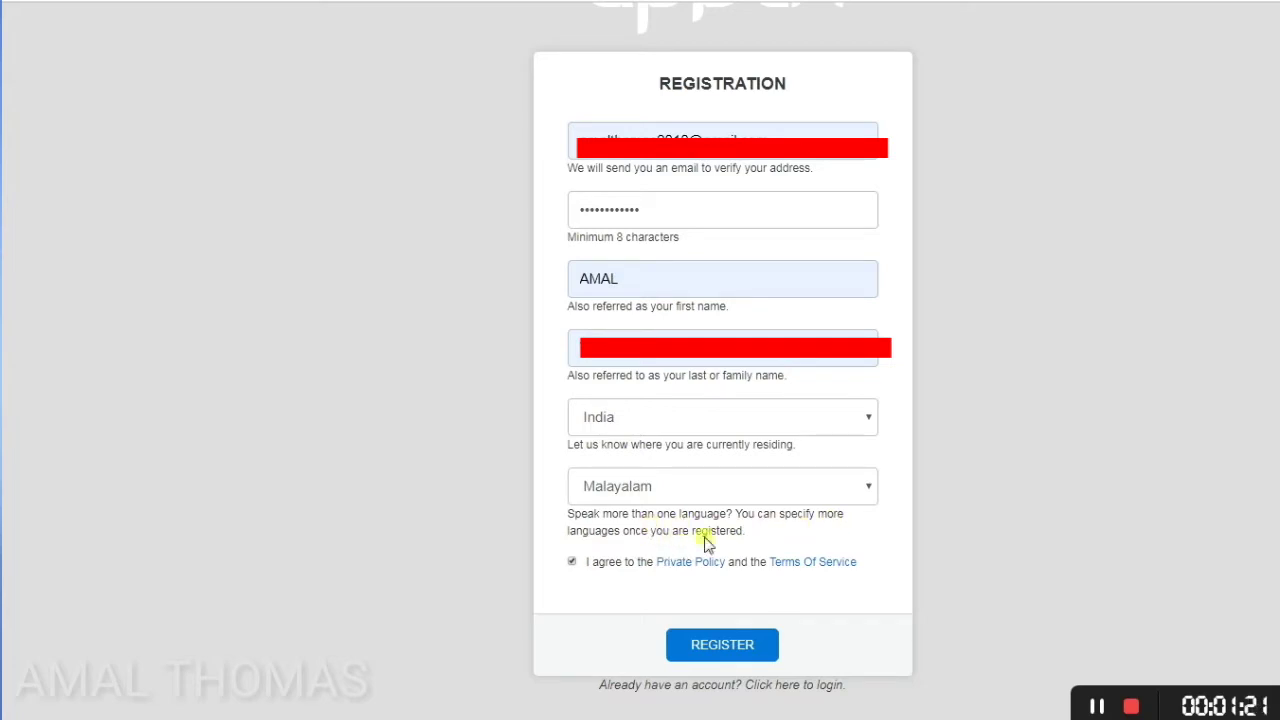
{"action": "left_click", "coordinate": [705, 646]}
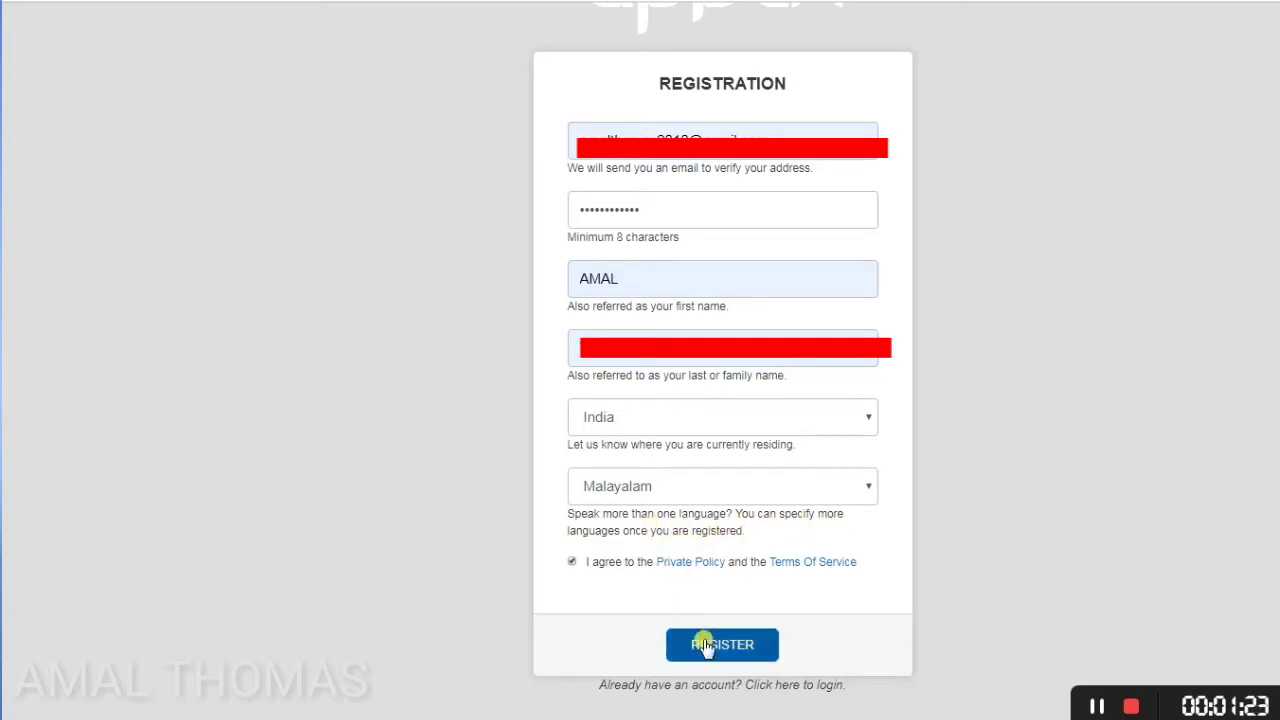
{"action": "left_click", "coordinate": [571, 563]}
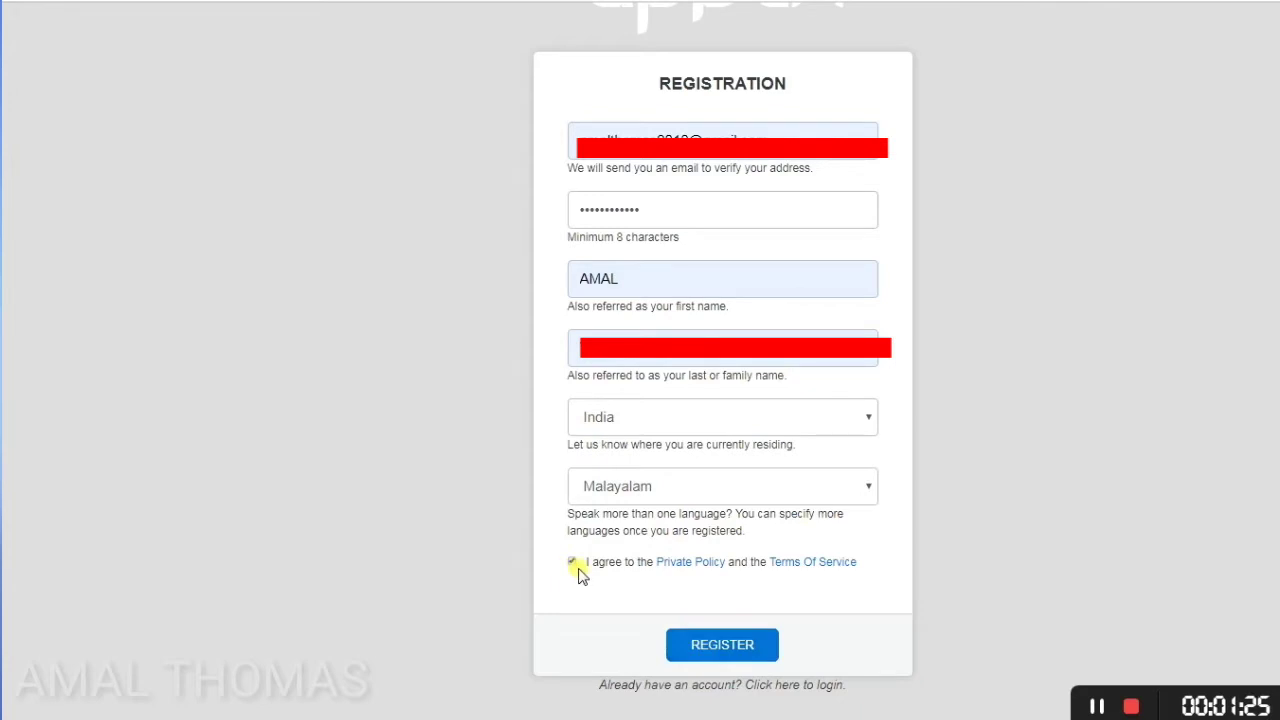
{"action": "left_click", "coordinate": [711, 648]}
{"action": "left_click", "coordinate": [726, 642]}
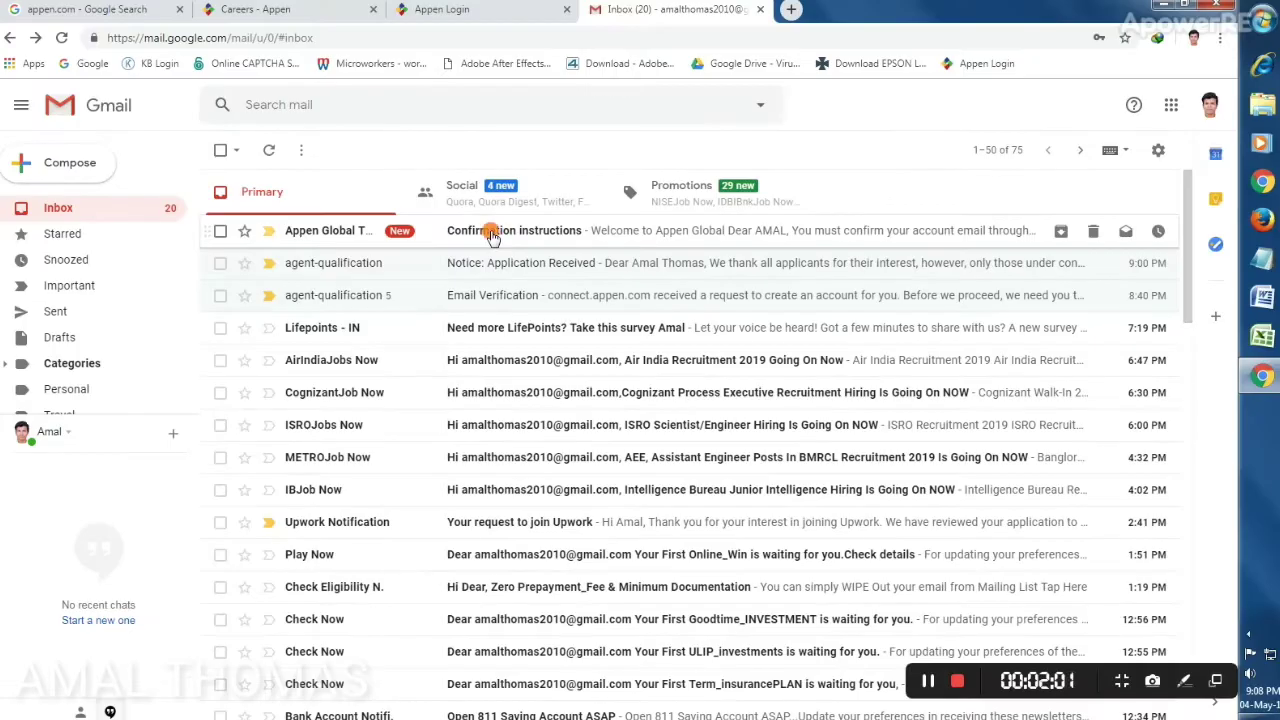
- Confirm the new account through the Appen "Confirmation instructions" email in Gmail, and sign in to Appen
{"action": "left_click", "coordinate": [688, 214]}
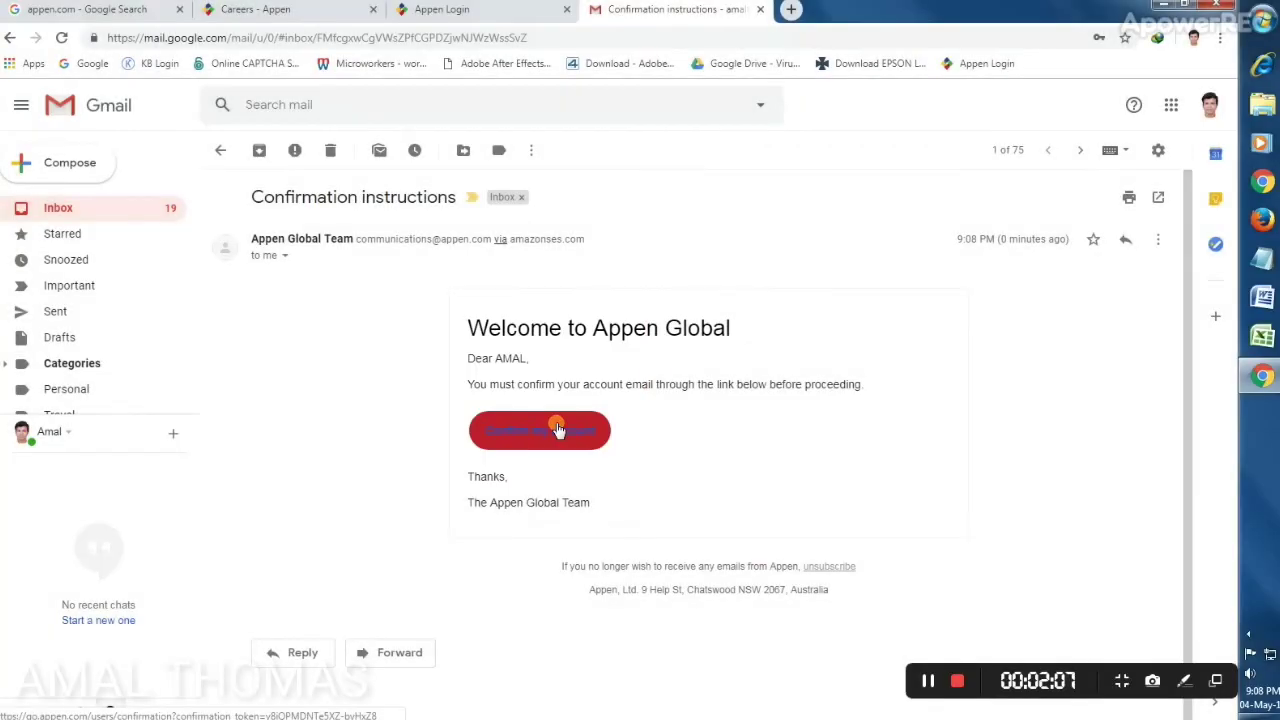
{"action": "left_click", "coordinate": [557, 428]}
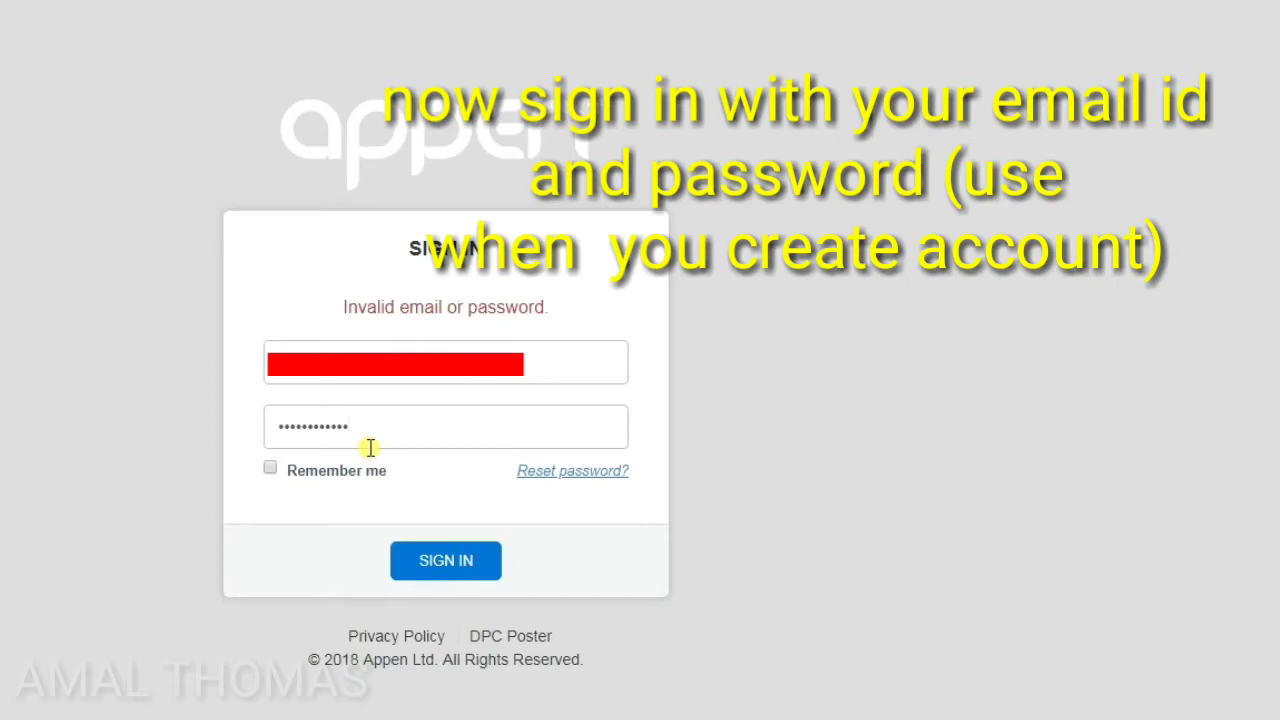
{"action": "left_click", "coordinate": [425, 550]}
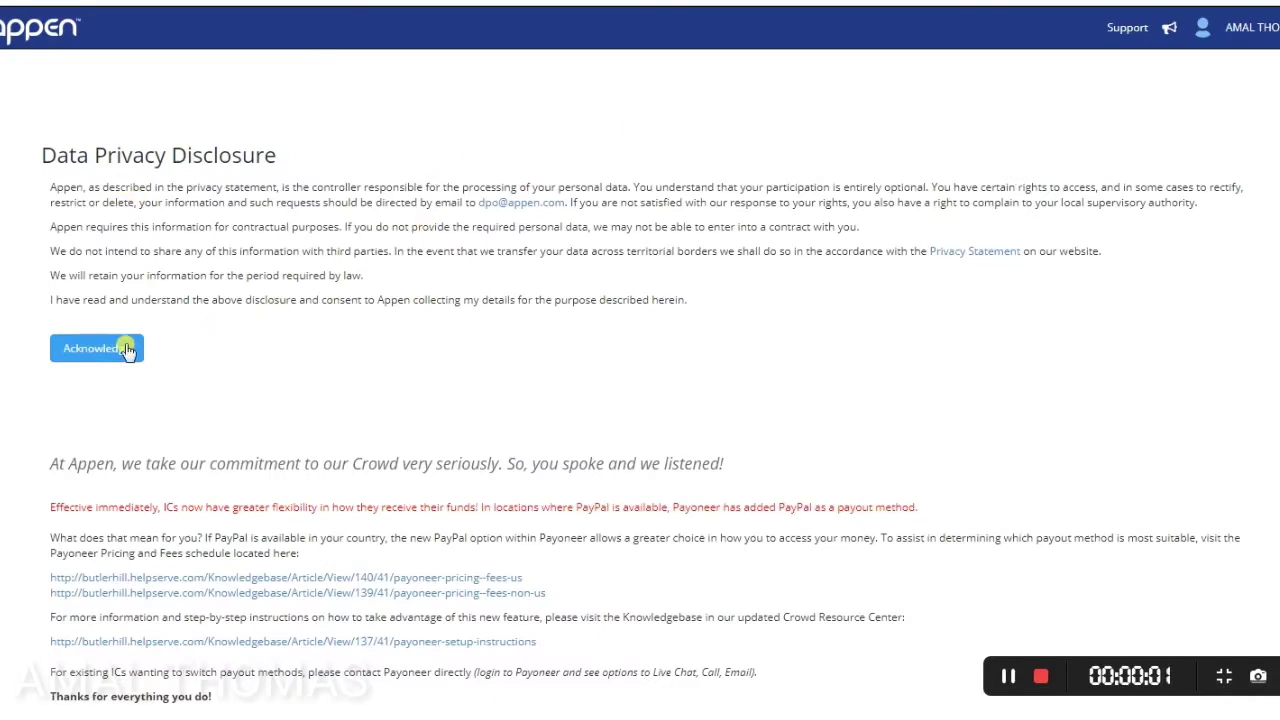
- Acknowledge the Data Privacy Disclosure and the announcement about PayPal payouts through Payoneer
{"action": "left_click", "coordinate": [126, 352]}
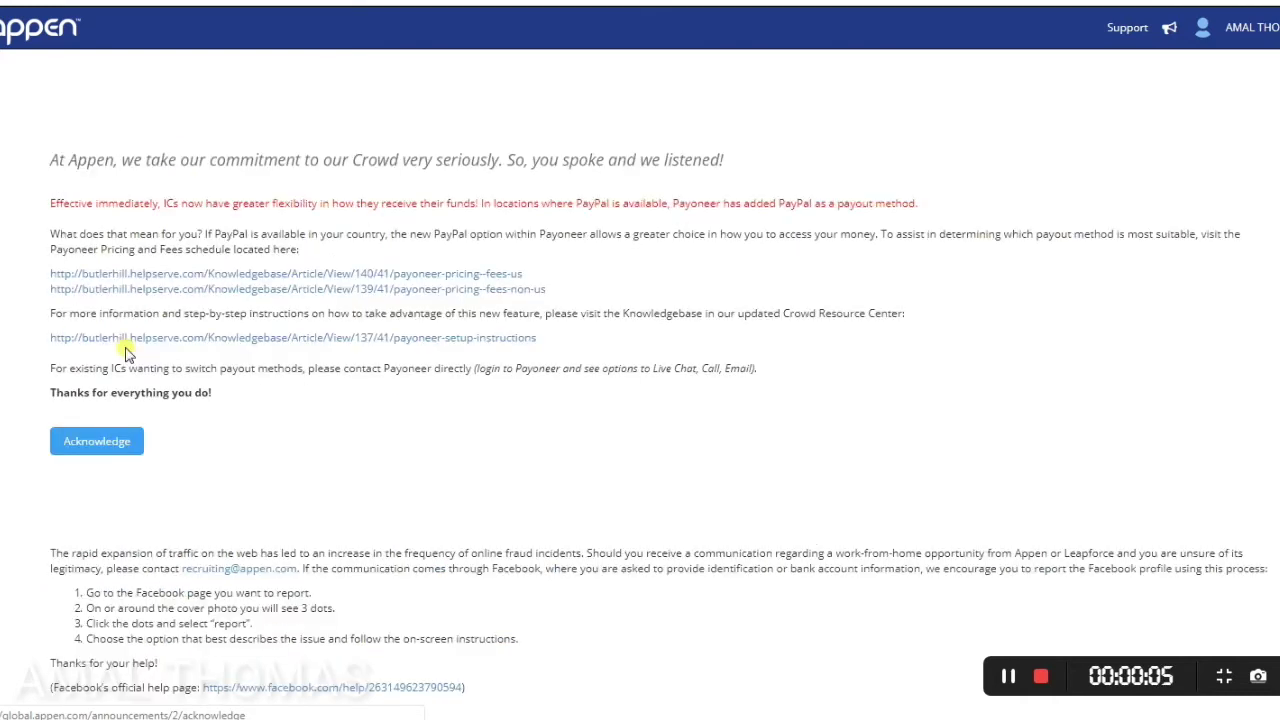
{"action": "left_click", "coordinate": [129, 442]}
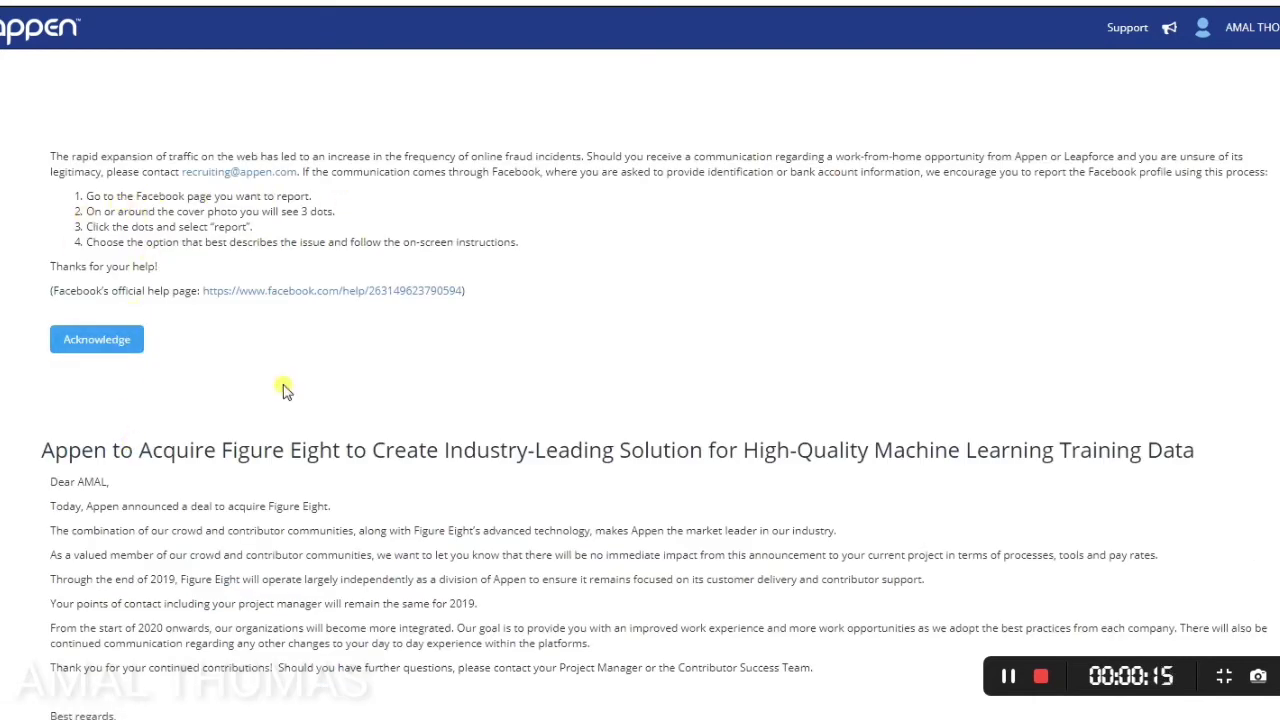
- Start the "Getting started with Appen" process and acknowledge its introduction page to complete step 1
{"action": "scroll", "coordinate": [280, 386], "scroll_direction": "down", "scroll_amount": 3}
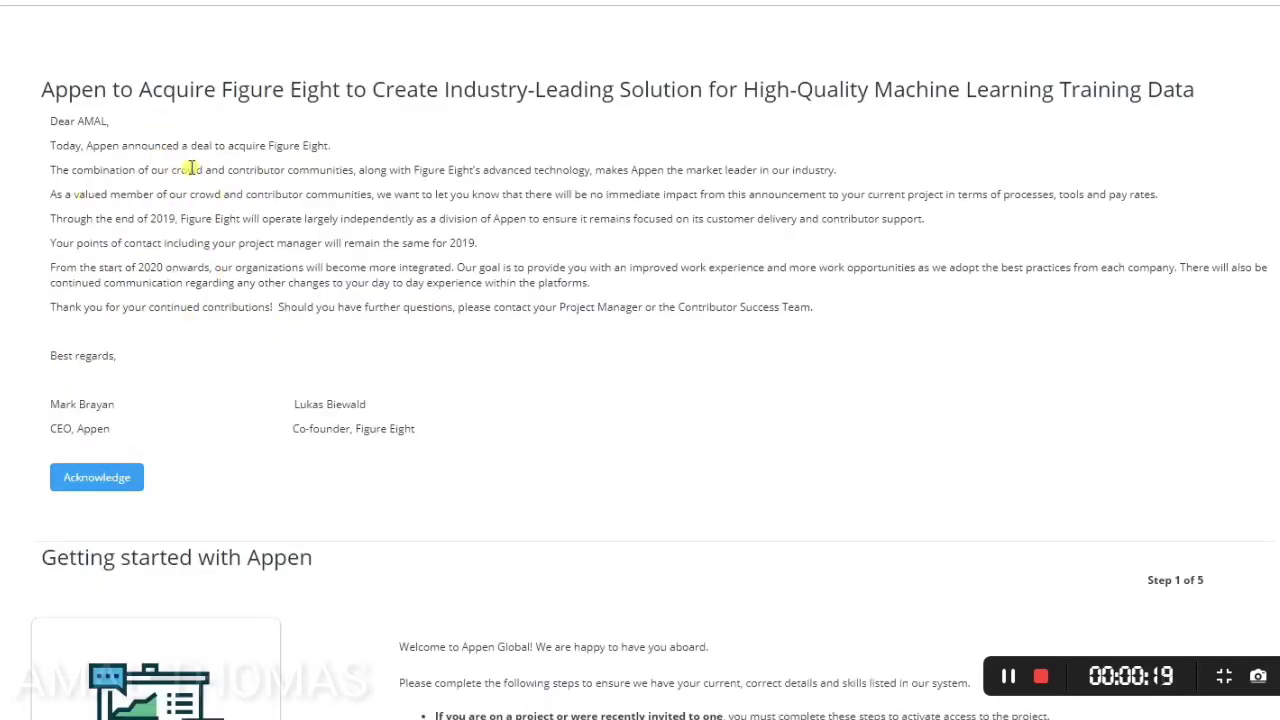
{"action": "scroll", "coordinate": [390, 340], "scroll_direction": "down", "scroll_amount": 2}
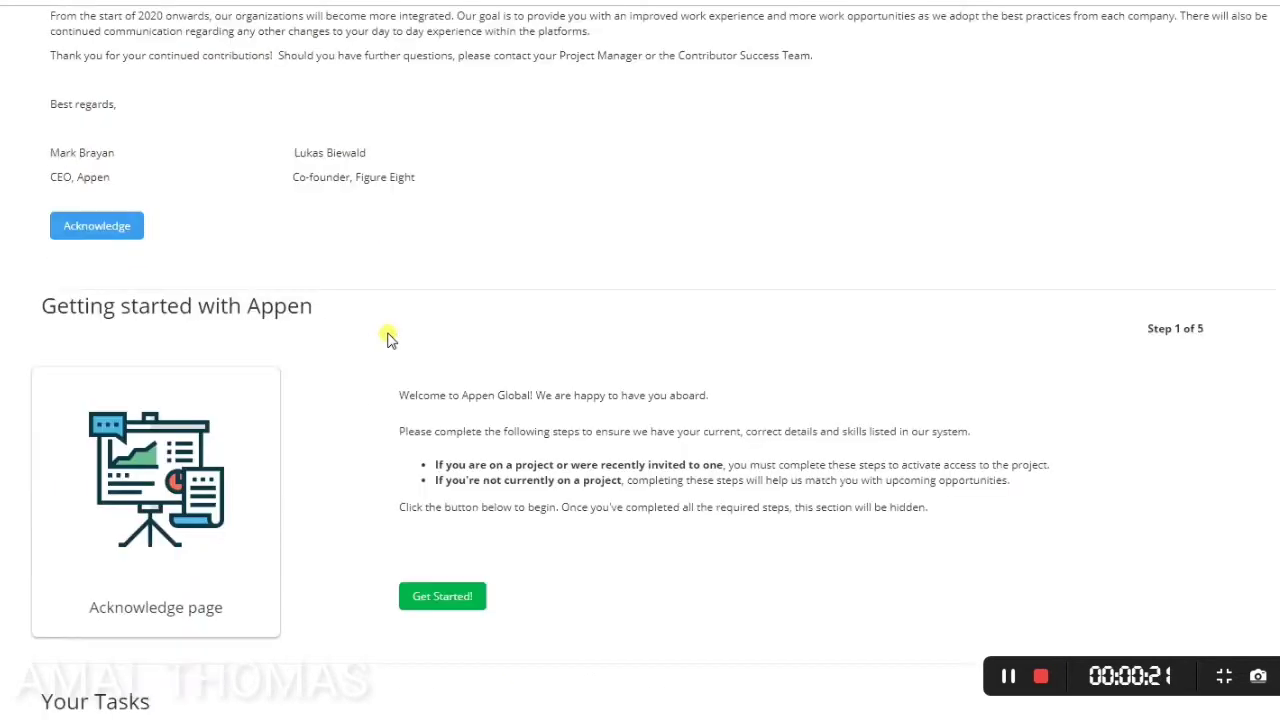
{"action": "scroll", "coordinate": [390, 340], "scroll_direction": "down", "scroll_amount": 1}
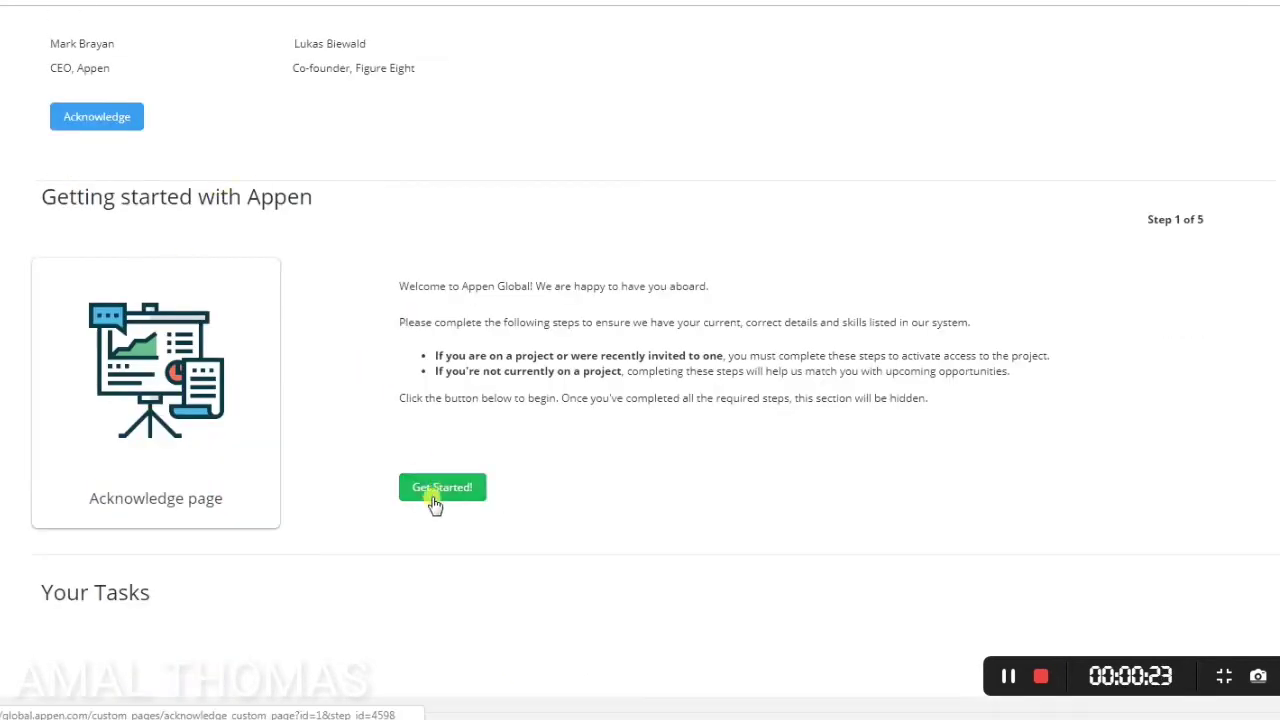
{"action": "scroll", "coordinate": [434, 505], "scroll_direction": "down", "scroll_amount": 1}
{"action": "scroll", "coordinate": [178, 535], "scroll_direction": "down", "scroll_amount": 1}
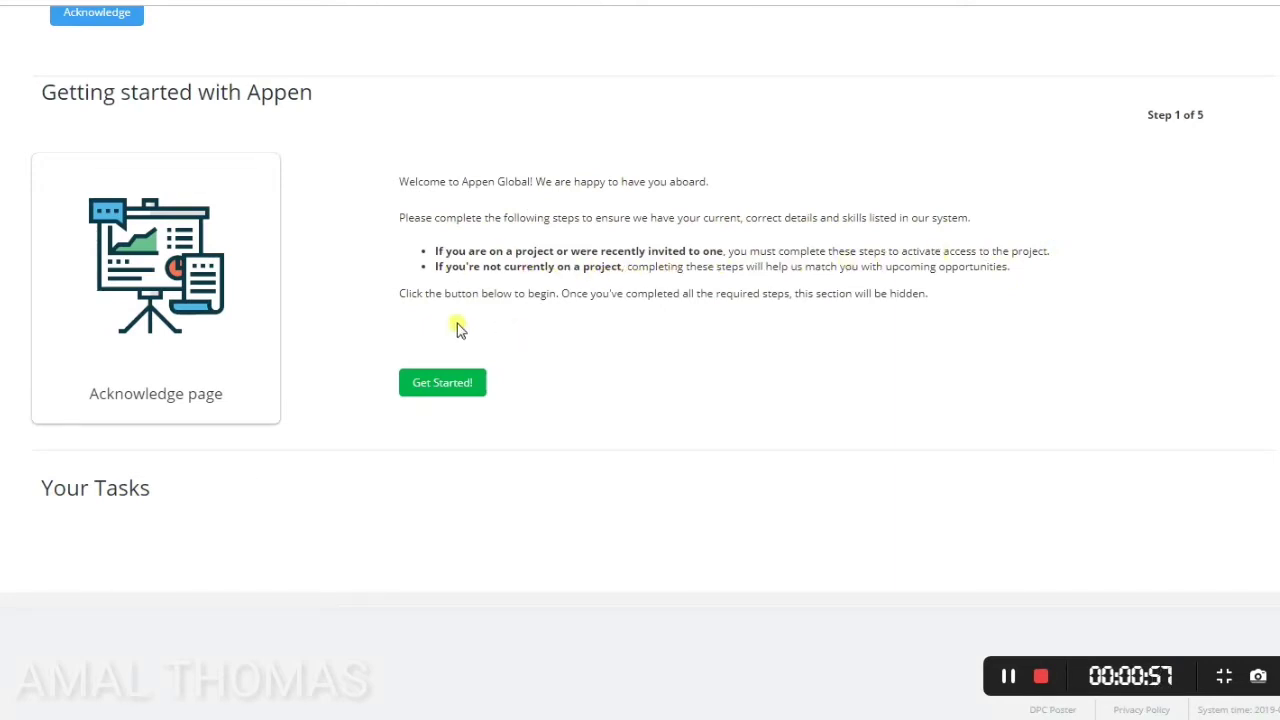
{"action": "left_click", "coordinate": [437, 384]}
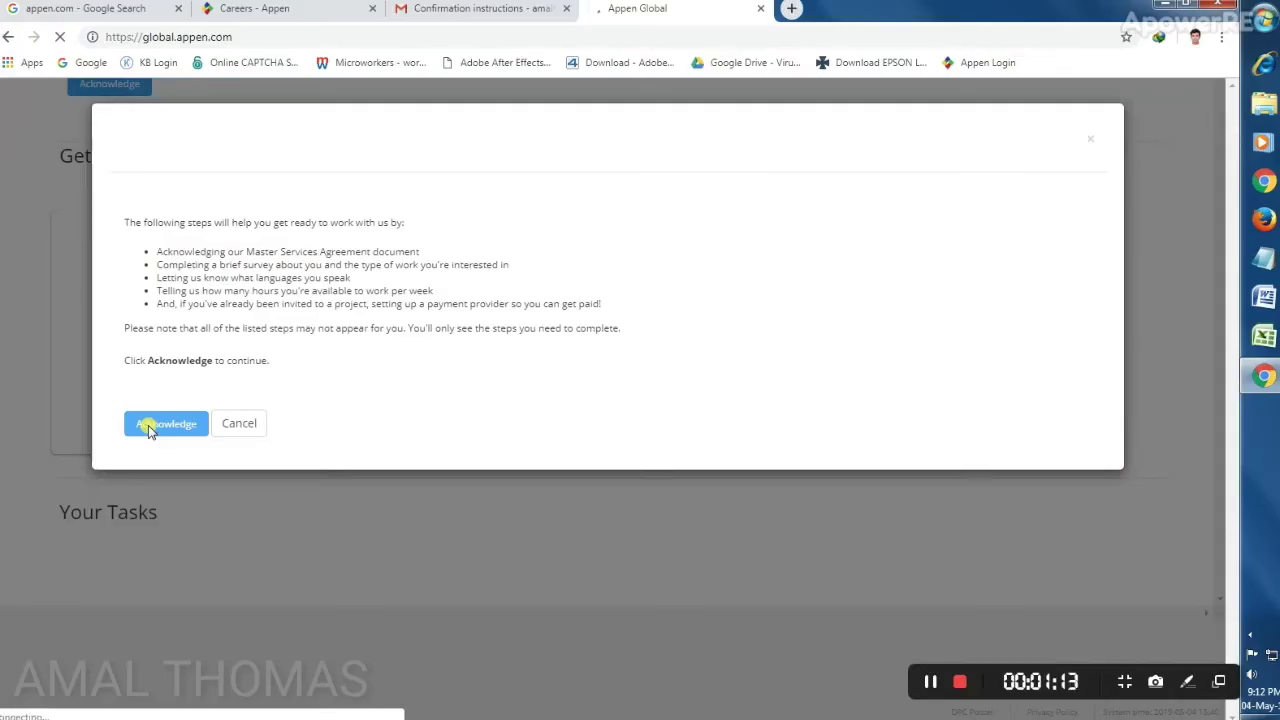
{"action": "left_click", "coordinate": [128, 612]}
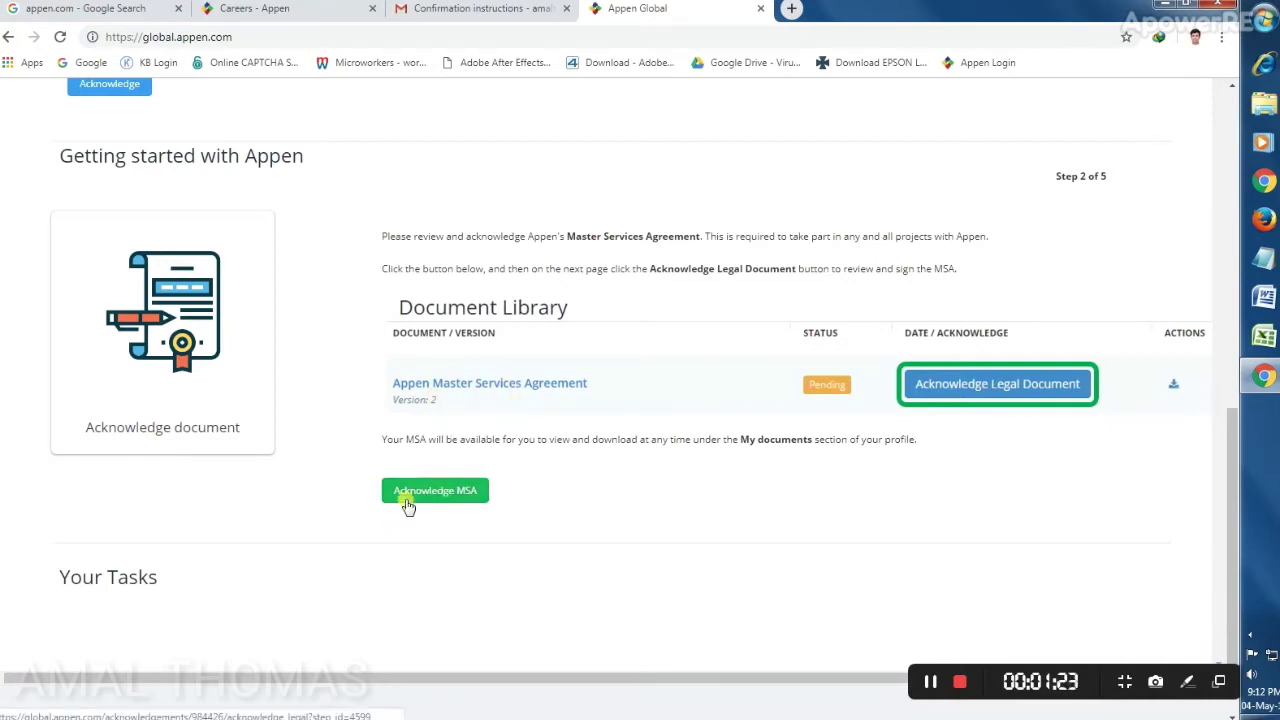
- Open the legal acknowledgement page for the Appen Master Services Agreement from step 2
{"action": "scroll", "coordinate": [740, 420], "scroll_direction": "up", "scroll_amount": 1}
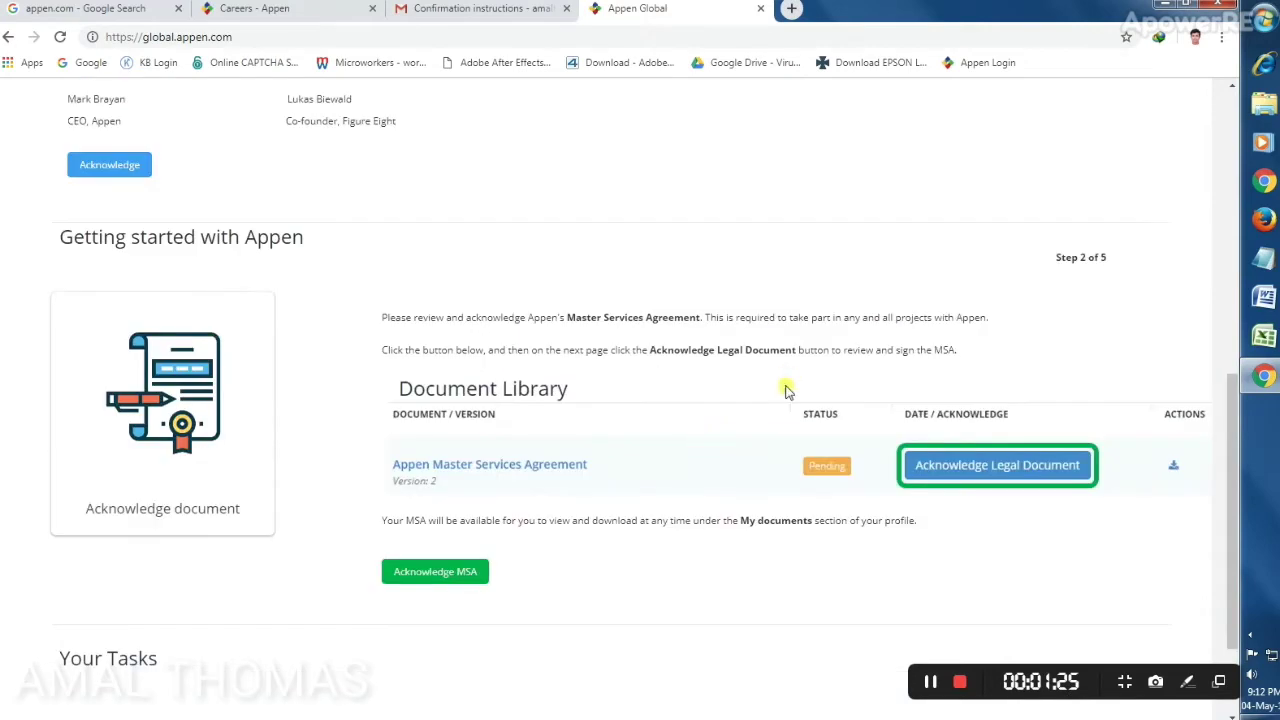
{"action": "scroll", "coordinate": [531, 509], "scroll_direction": "down", "scroll_amount": 1}
{"action": "scroll", "coordinate": [535, 513], "scroll_direction": "down", "scroll_amount": 1}
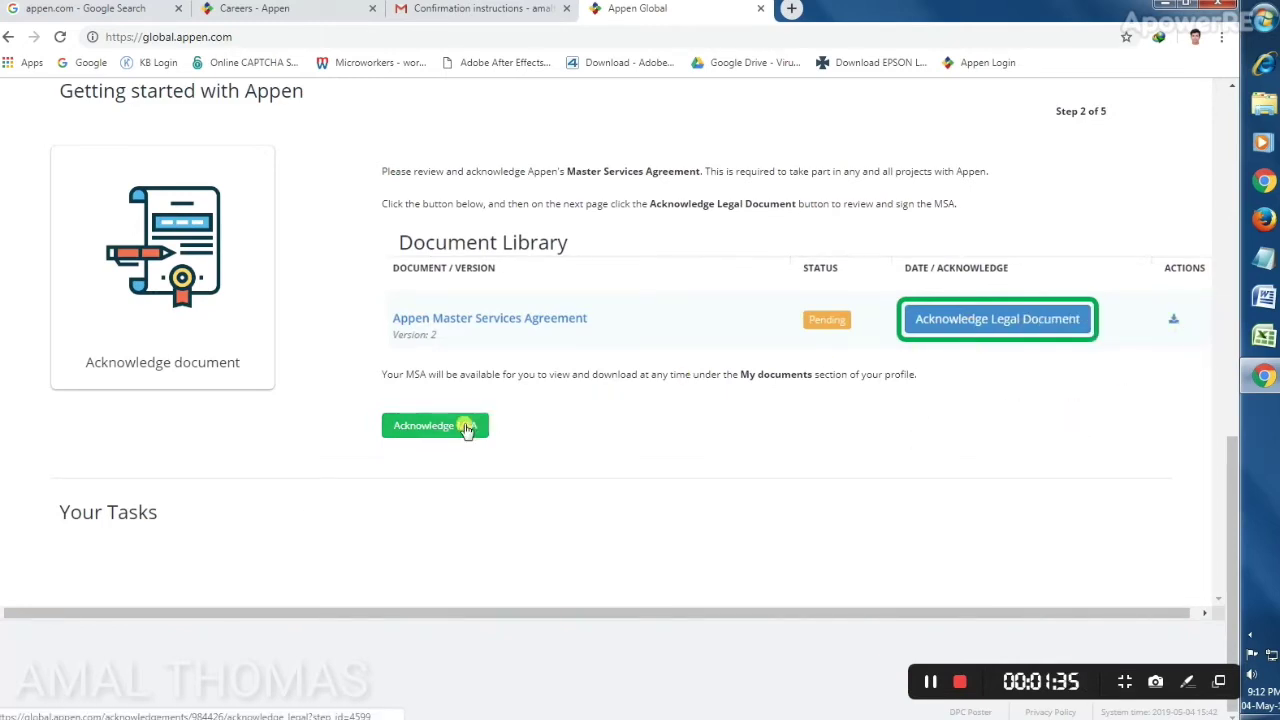
{"action": "scroll", "coordinate": [502, 468], "scroll_direction": "up", "scroll_amount": 2}
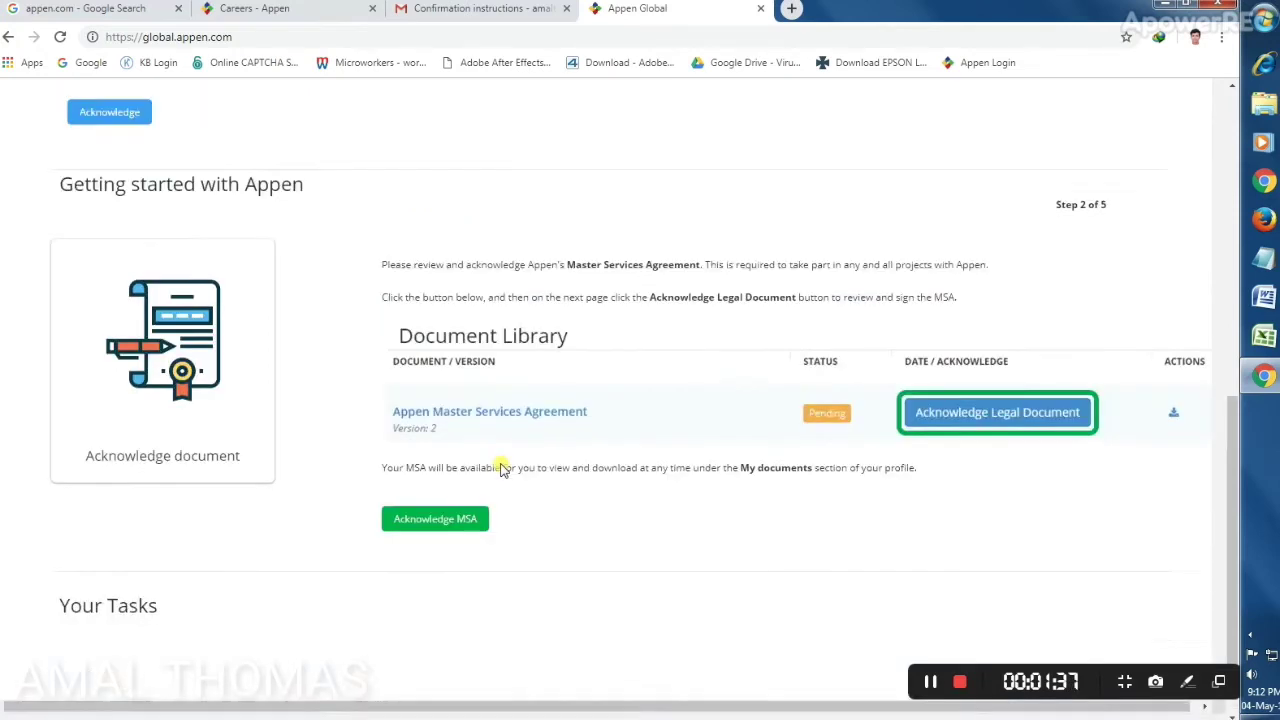
{"action": "scroll", "coordinate": [505, 468], "scroll_direction": "up", "scroll_amount": 2}
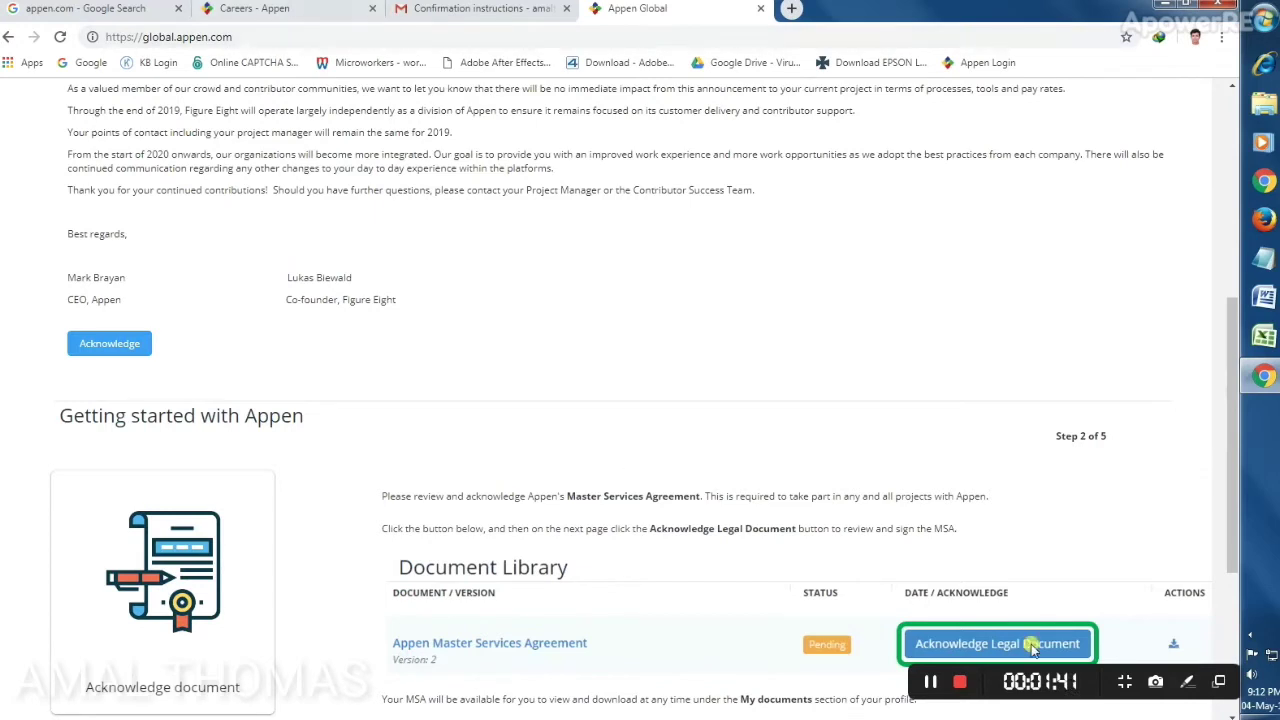
{"action": "left_click", "coordinate": [935, 684]}
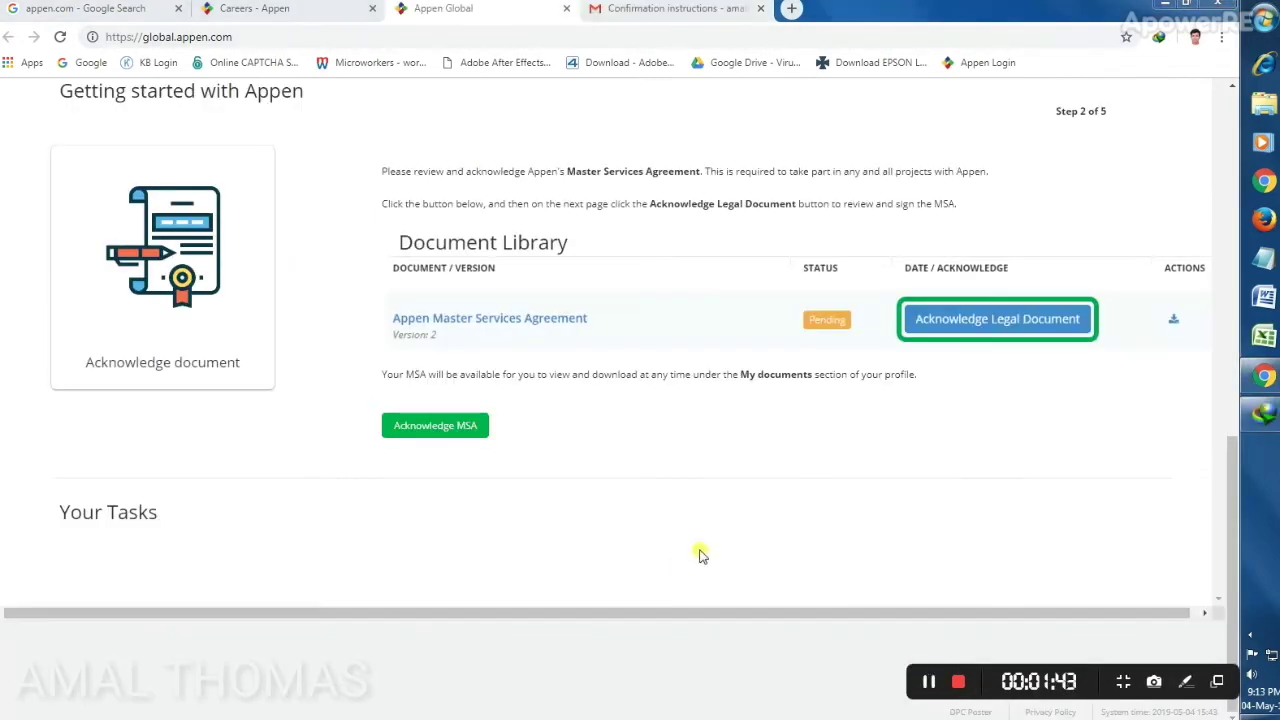
{"action": "left_click", "coordinate": [445, 428]}
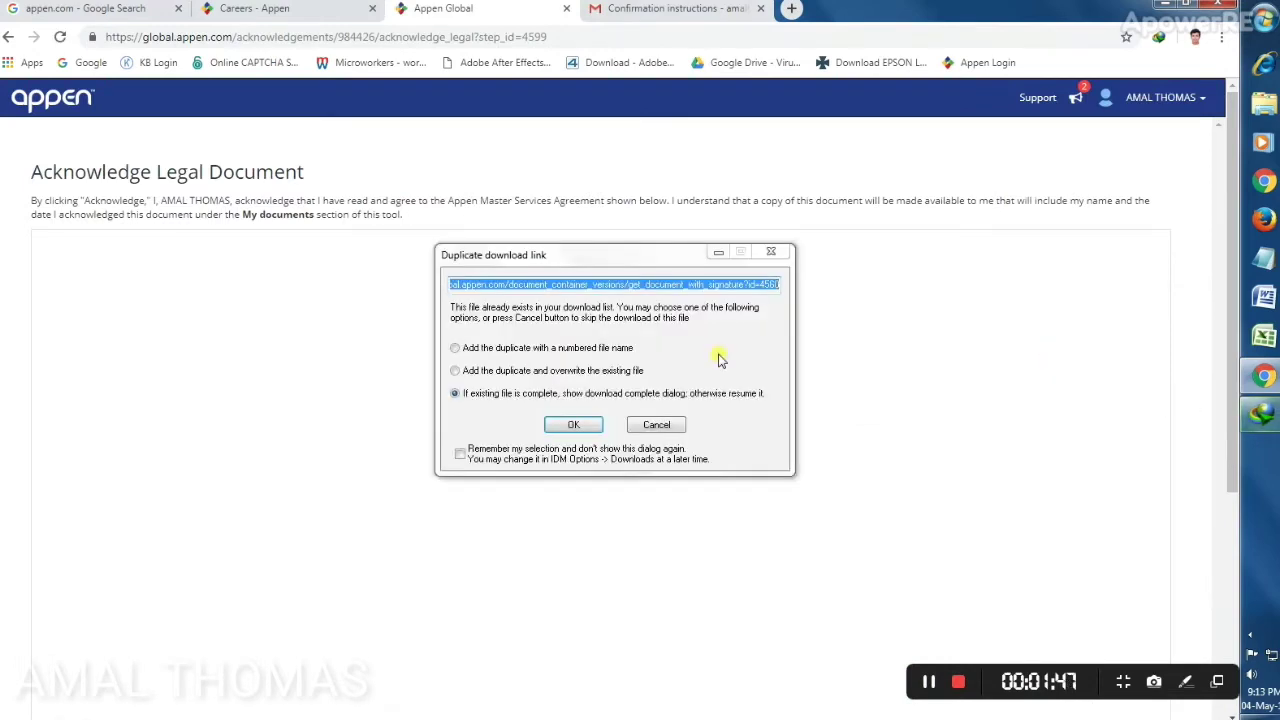
- Dismiss the duplicate download prompt, download the Master Services Agreement as document.pdf, and open the file
{"action": "left_click", "coordinate": [771, 251]}
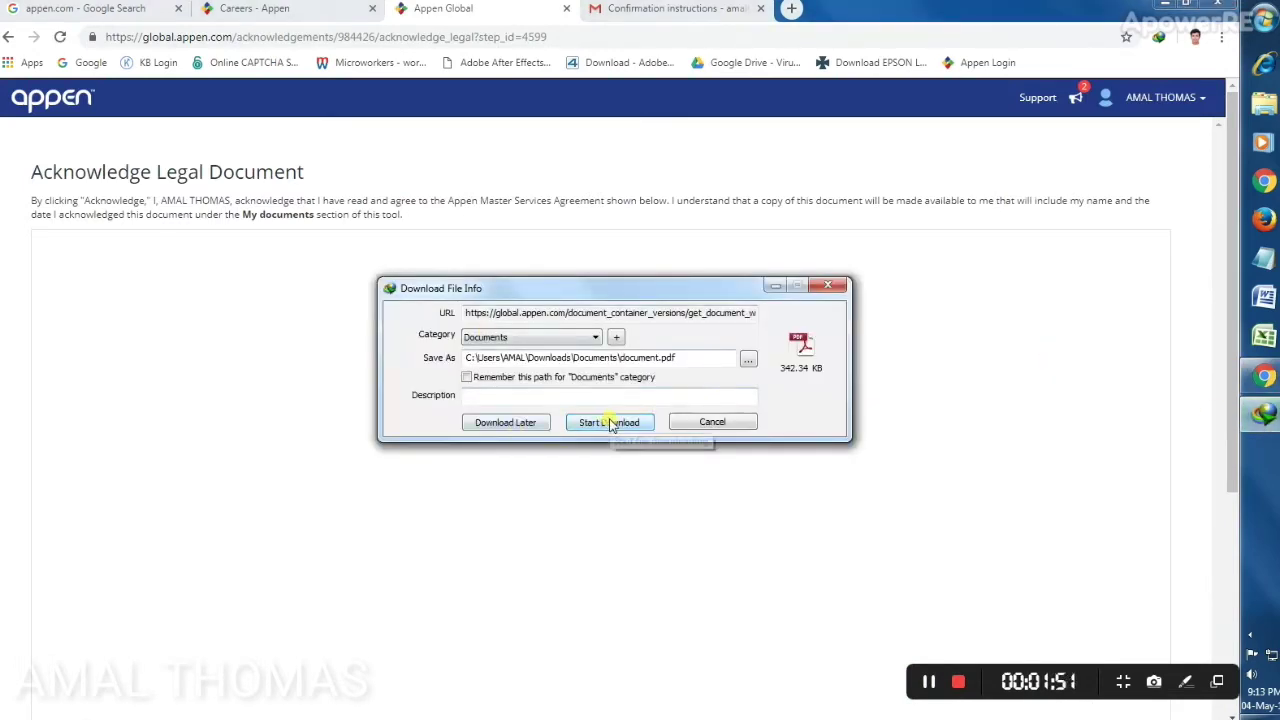
{"action": "left_click", "coordinate": [602, 421]}
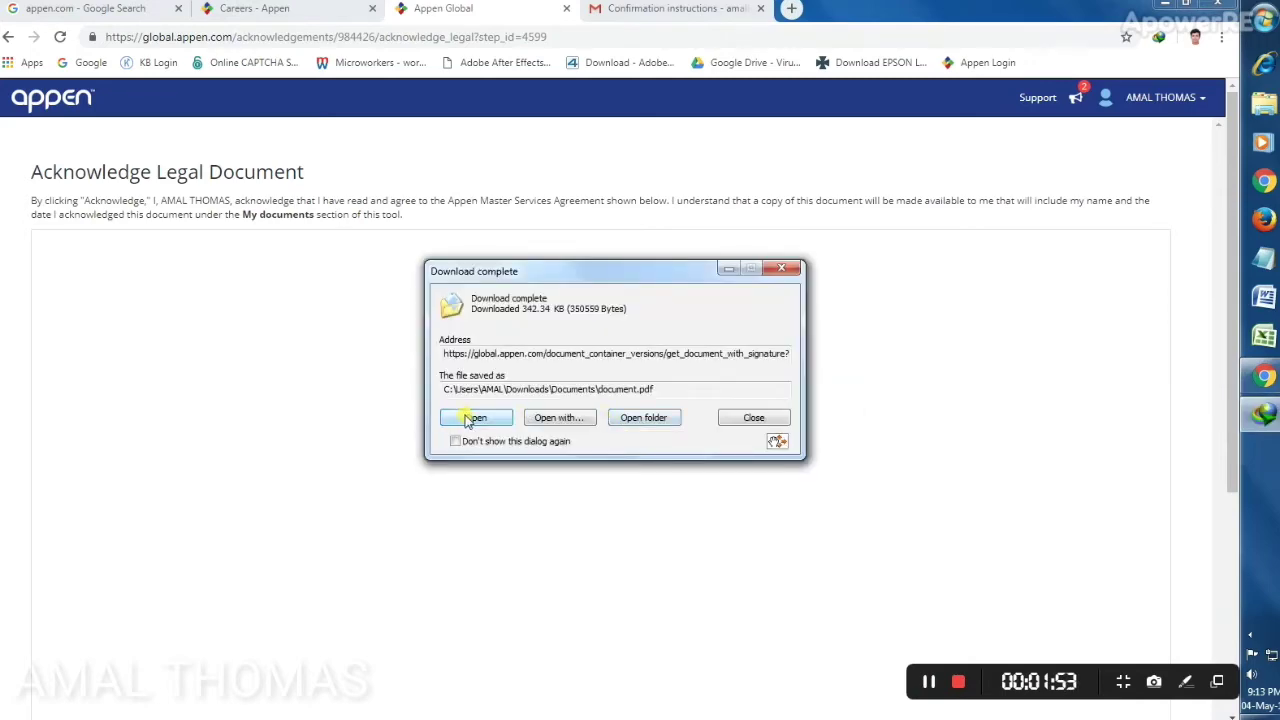
{"action": "left_click", "coordinate": [470, 417]}
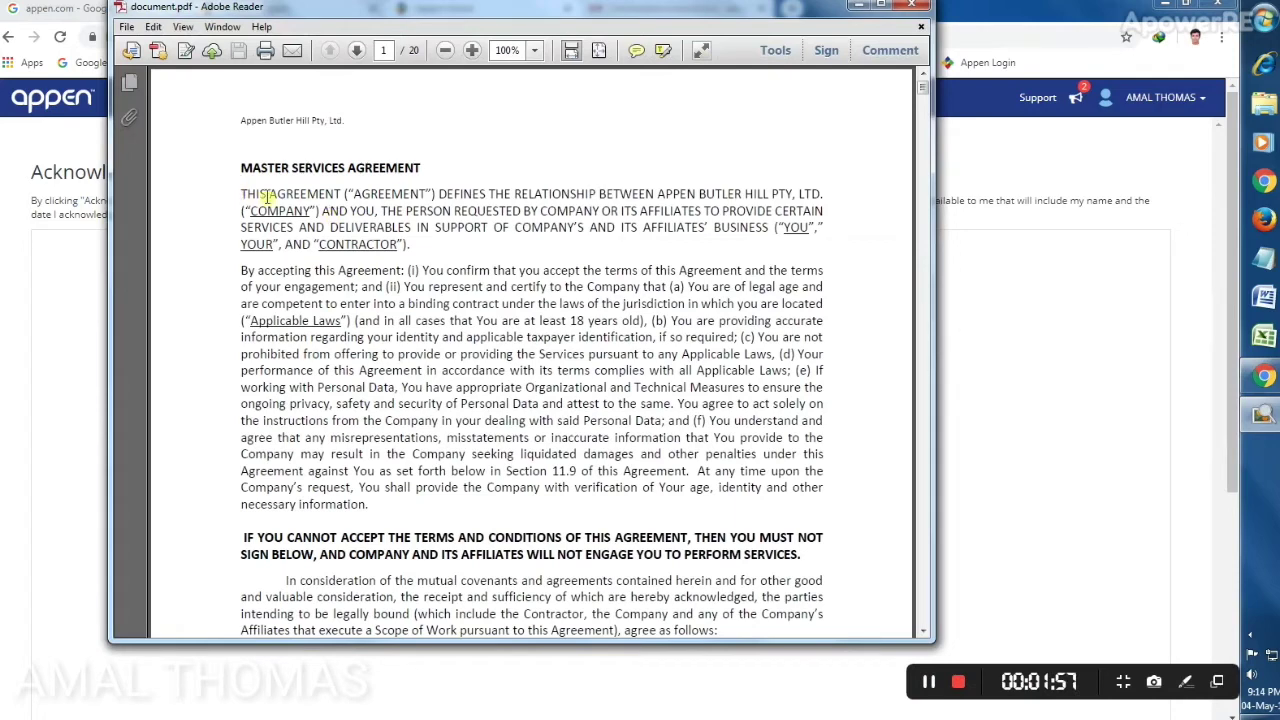
- Read the opening pages of the Master Services Agreement through the definitions section, and close the PDF
{"action": "scroll", "coordinate": [367, 303], "scroll_direction": "down", "scroll_amount": 5}
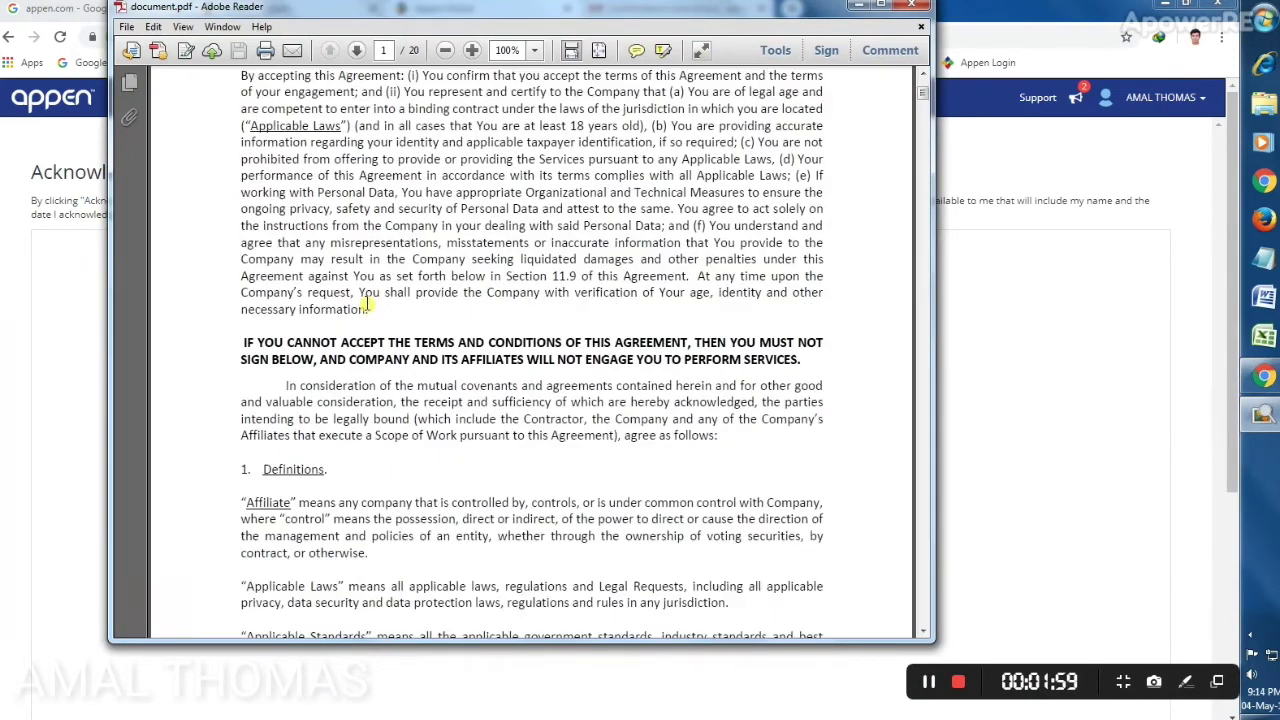
{"action": "scroll", "coordinate": [367, 303], "scroll_direction": "down", "scroll_amount": 3}
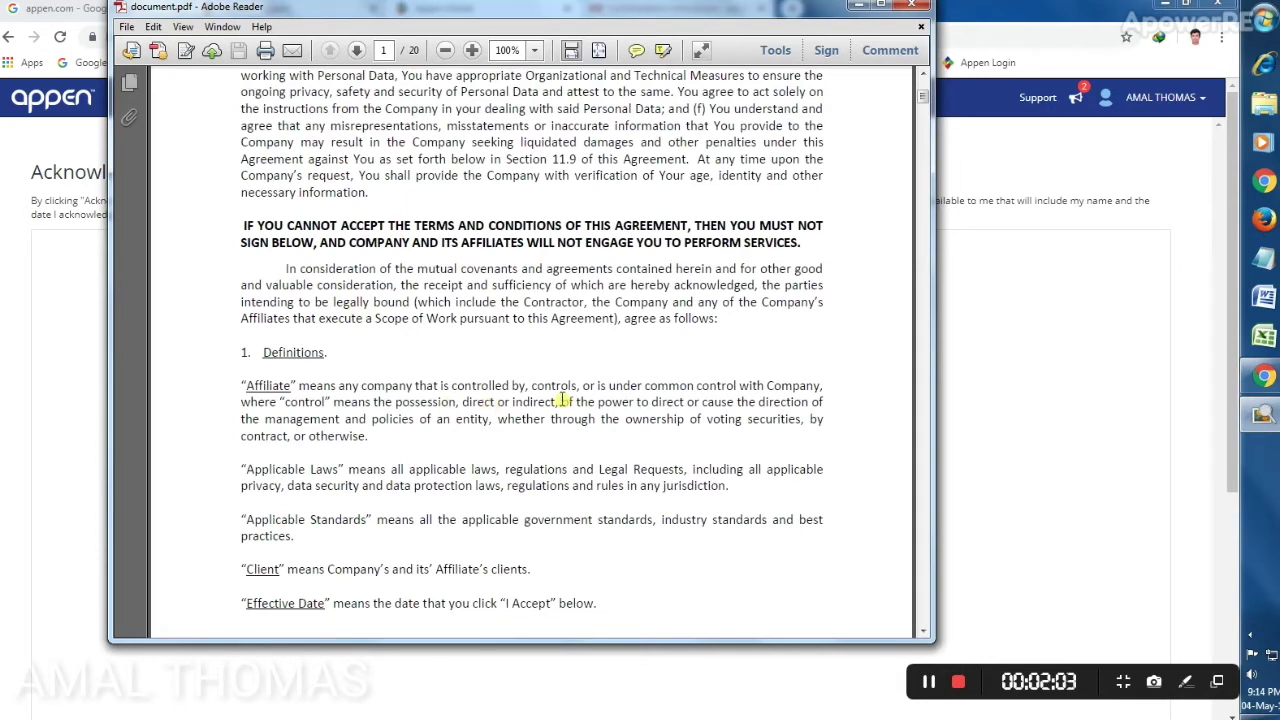
{"action": "scroll", "coordinate": [358, 453], "scroll_direction": "down", "scroll_amount": 2}
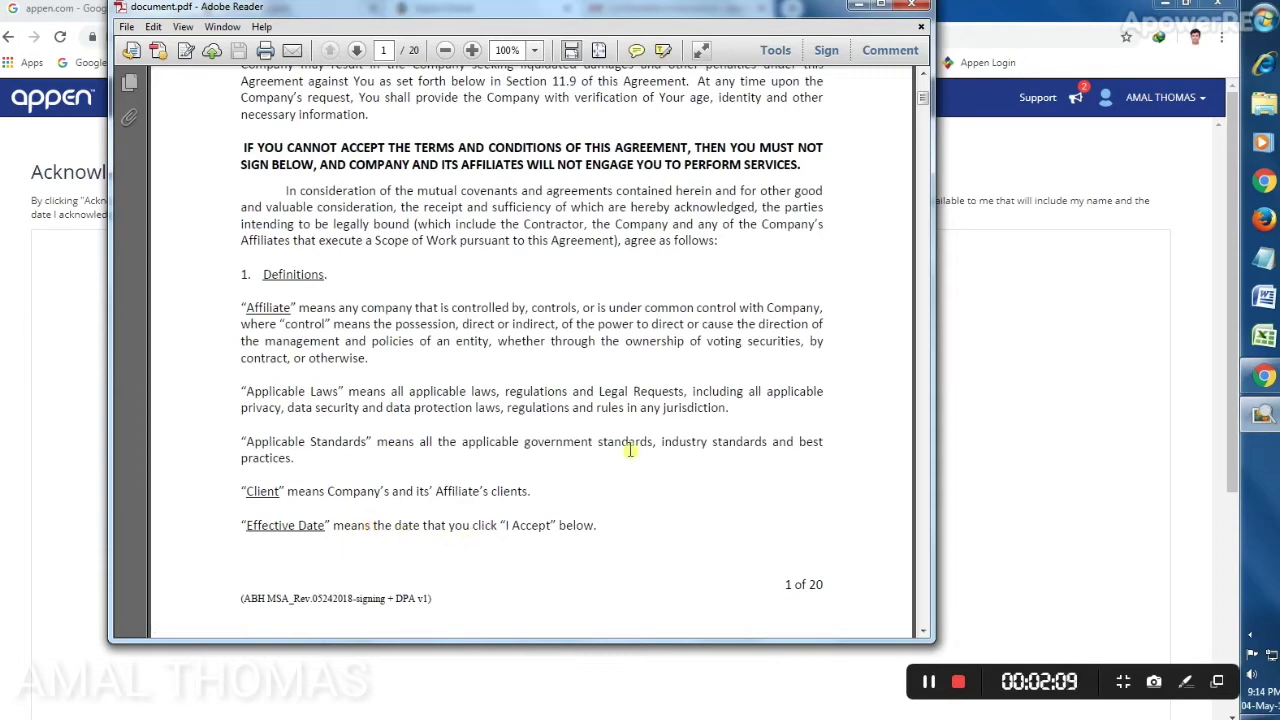
{"action": "scroll", "coordinate": [345, 547], "scroll_direction": "down", "scroll_amount": 5}
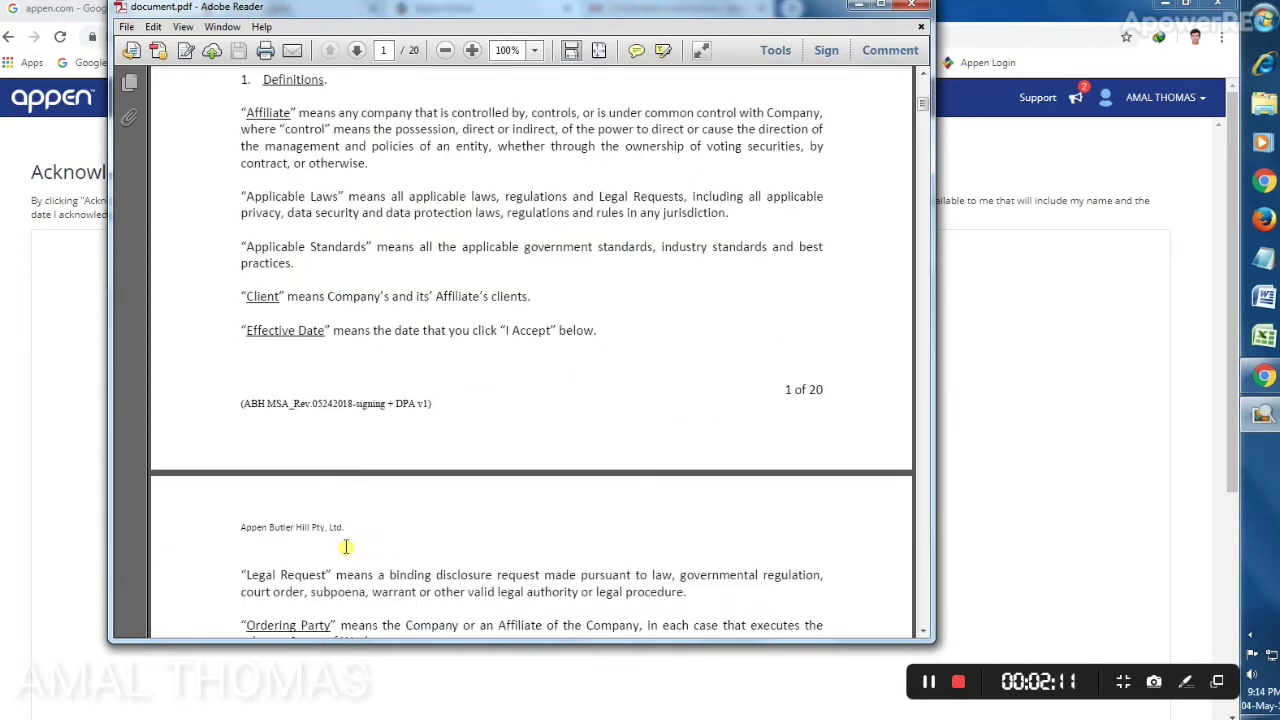
{"action": "scroll", "coordinate": [345, 547], "scroll_direction": "down", "scroll_amount": 8}
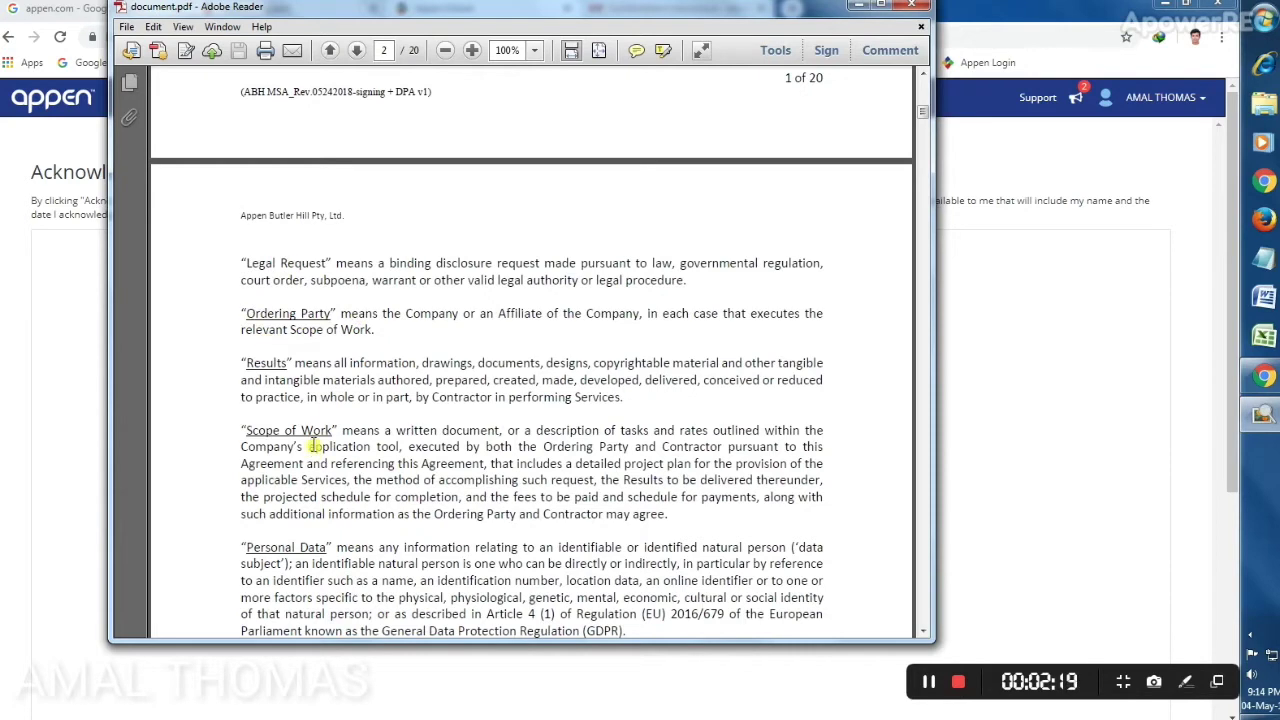
{"action": "scroll", "coordinate": [312, 446], "scroll_direction": "down", "scroll_amount": 2}
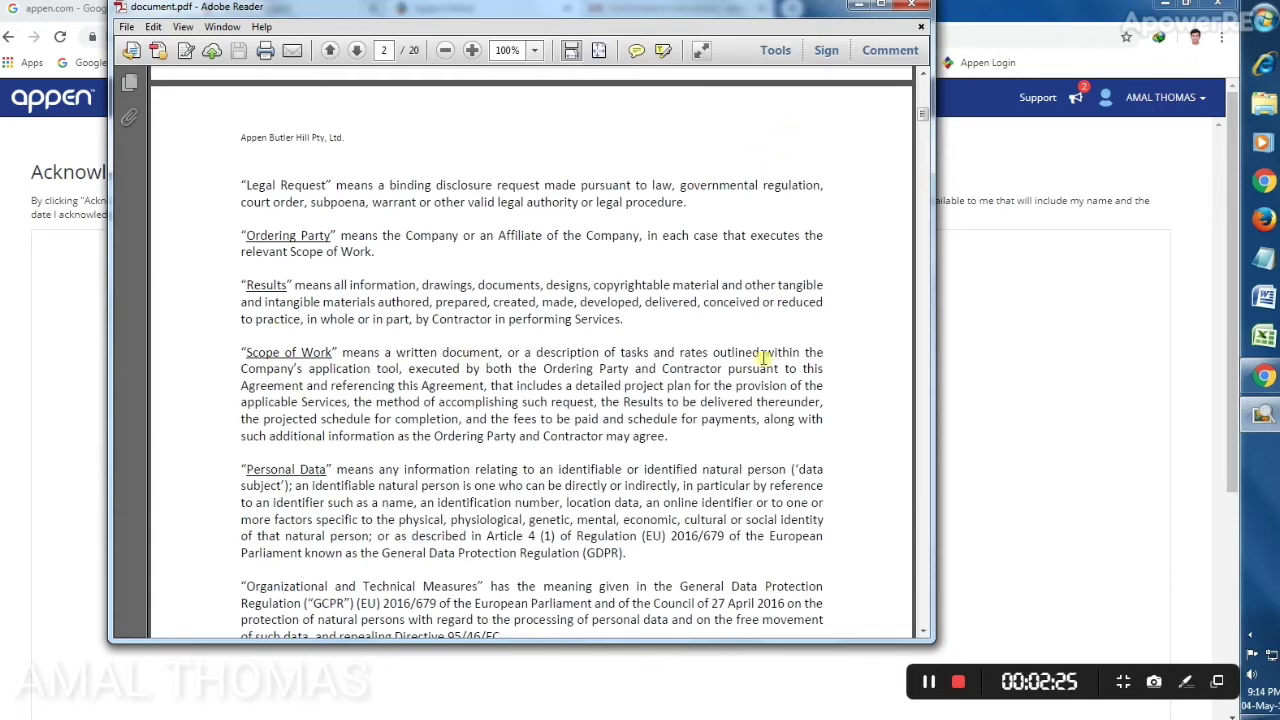
{"action": "left_click", "coordinate": [924, 6]}
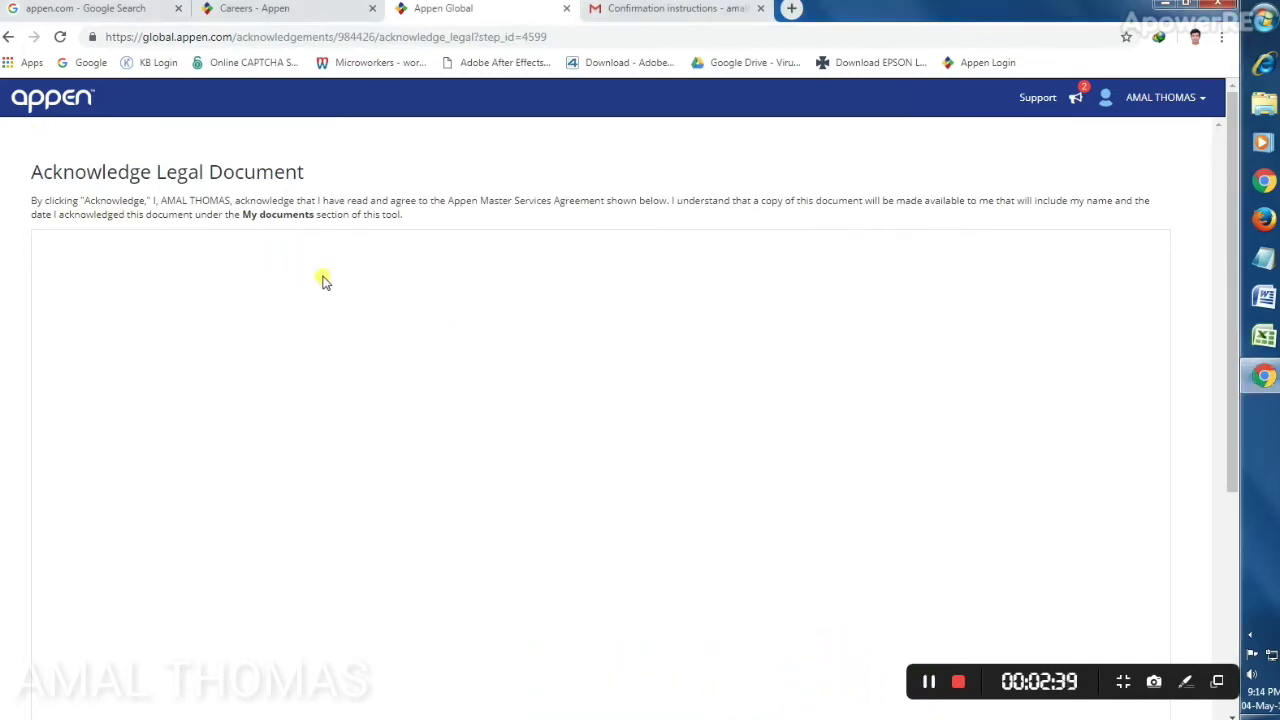
- Acknowledge the Appen Master Services Agreement on the legal document page
{"action": "scroll", "coordinate": [314, 377], "scroll_direction": "down", "scroll_amount": 5}
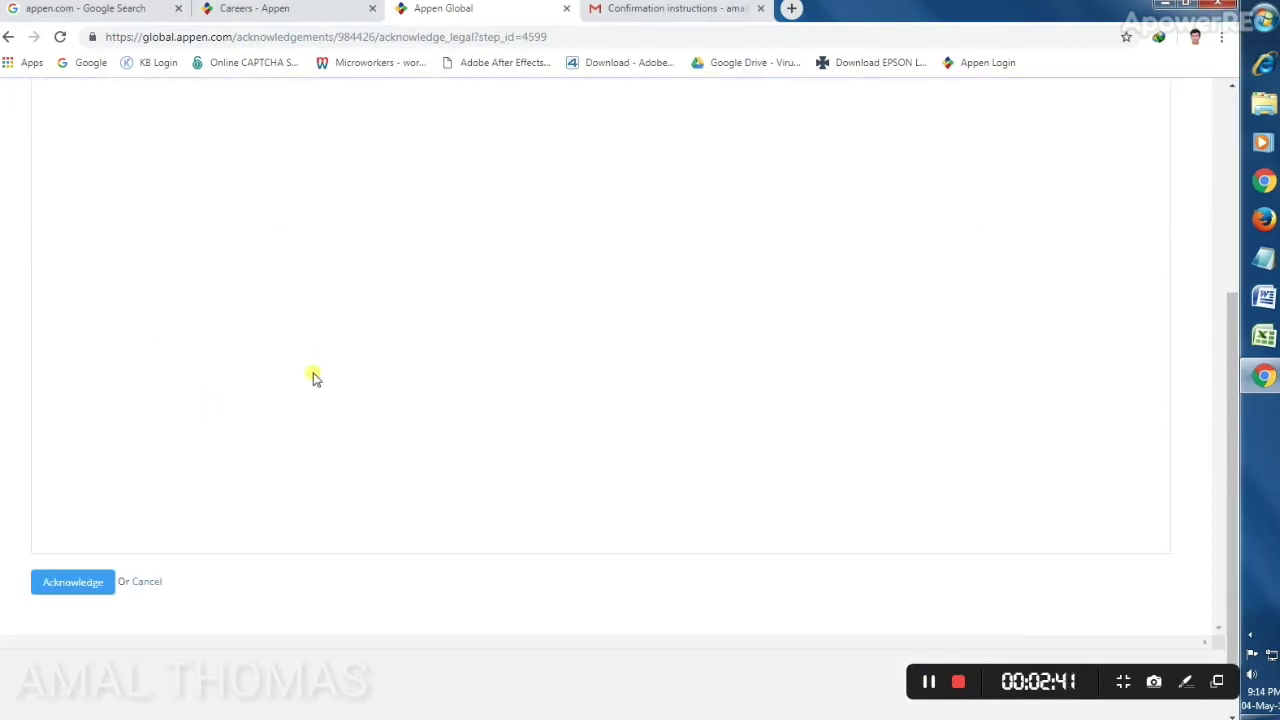
{"action": "scroll", "coordinate": [235, 382], "scroll_direction": "down", "scroll_amount": 1}
{"action": "left_click", "coordinate": [73, 556]}
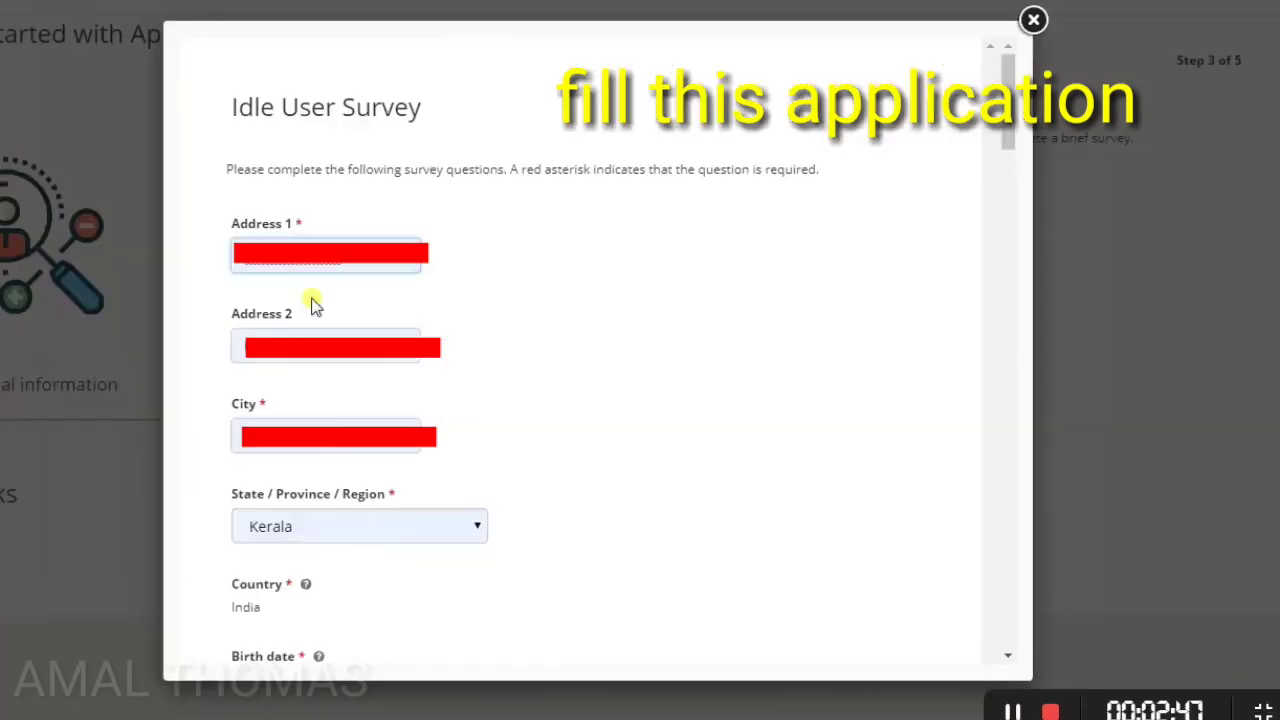
- Review the answers in the Idle User Survey, try to save it, and dismiss the resulting alert
{"action": "scroll", "coordinate": [909, 577], "scroll_direction": "down", "scroll_amount": 15}
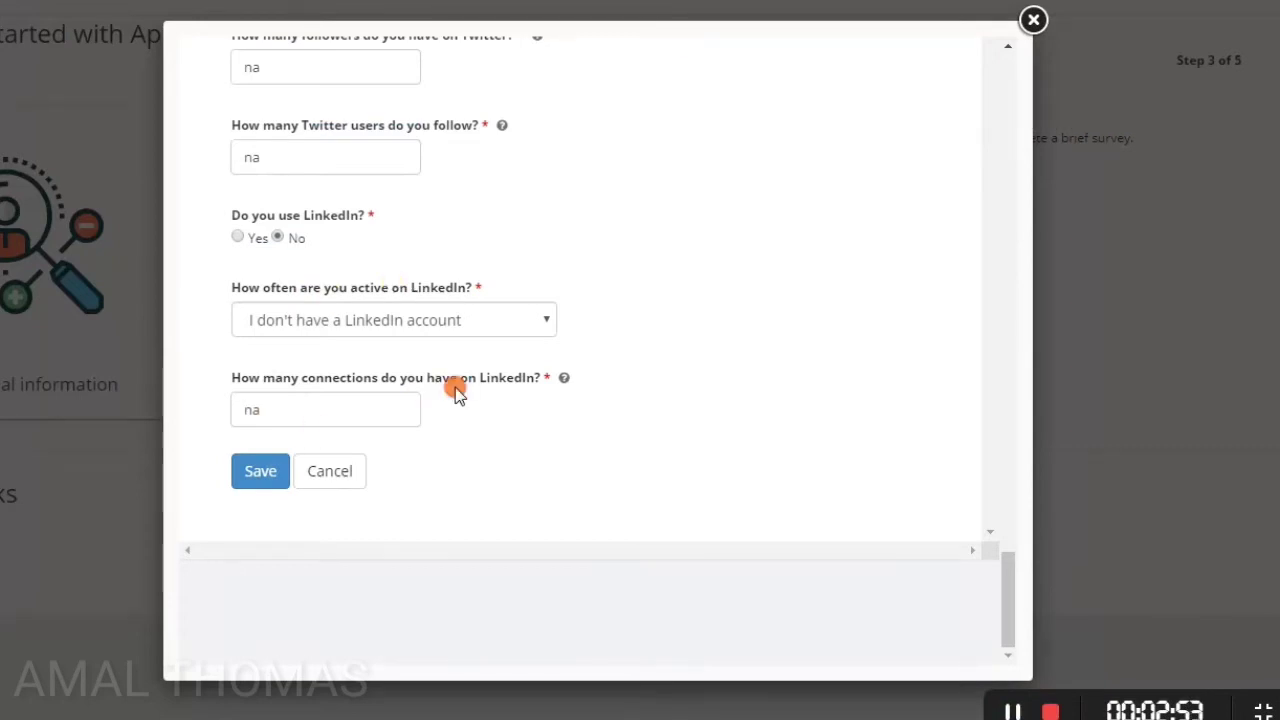
{"action": "scroll", "coordinate": [494, 460], "scroll_direction": "up", "scroll_amount": 8}
{"action": "scroll", "coordinate": [383, 243], "scroll_direction": "up", "scroll_amount": 8}
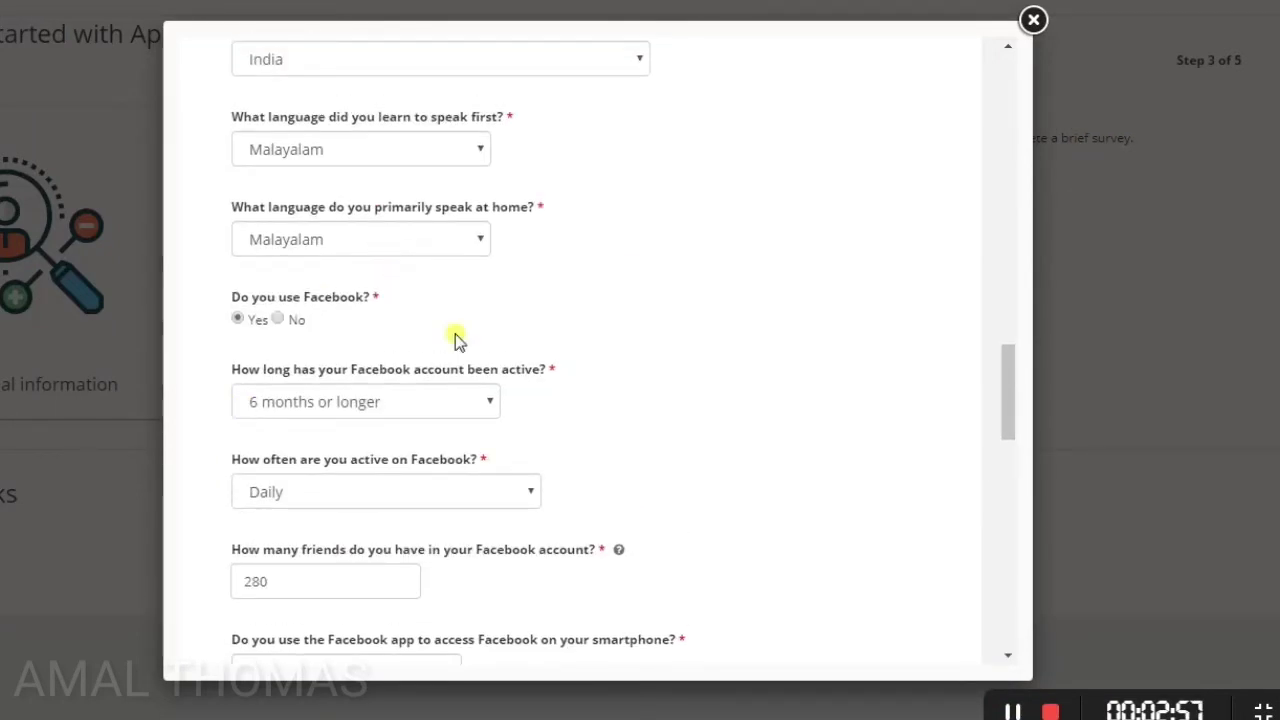
{"action": "scroll", "coordinate": [466, 450], "scroll_direction": "up", "scroll_amount": 4}
{"action": "scroll", "coordinate": [466, 450], "scroll_direction": "down", "scroll_amount": 15}
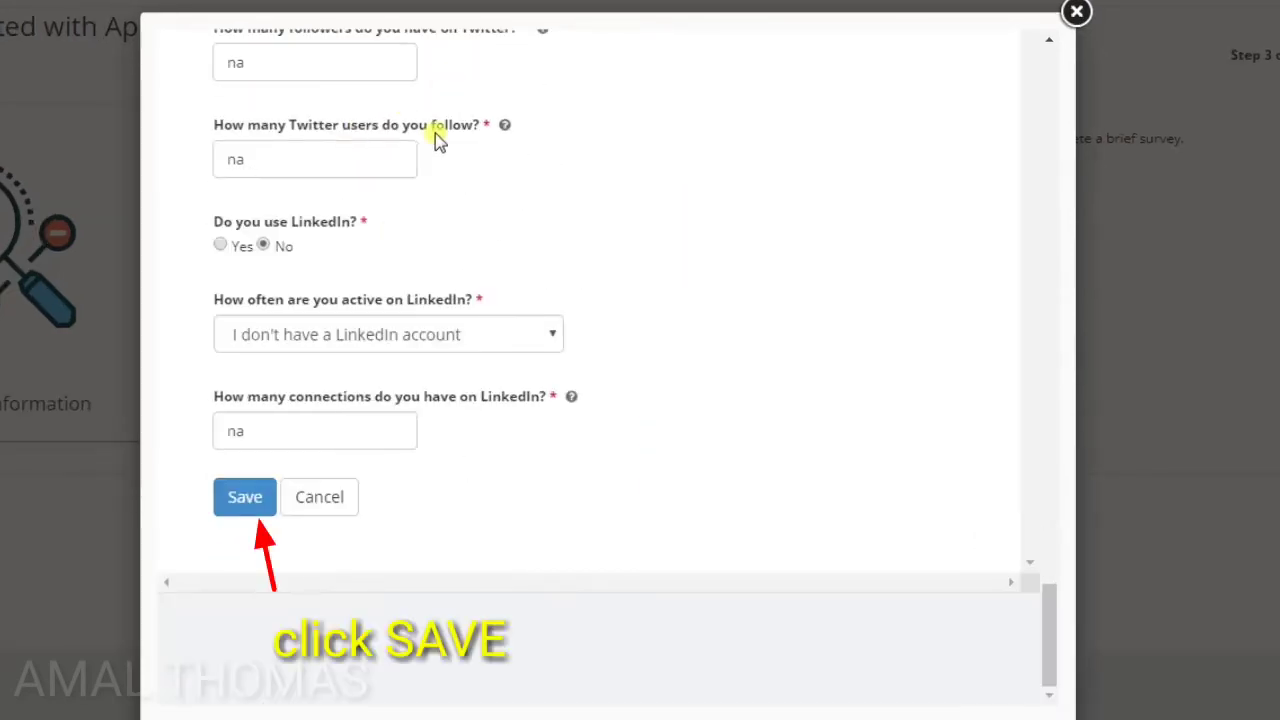
{"action": "left_click", "coordinate": [246, 497]}
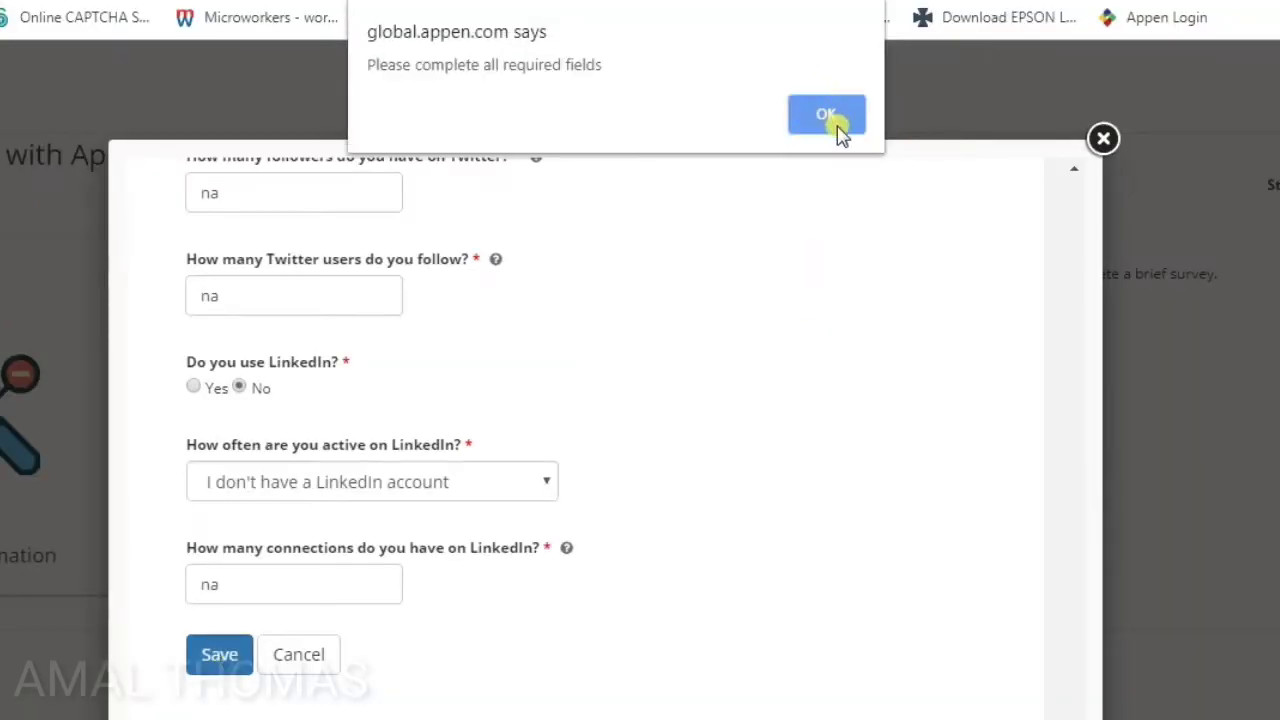
{"action": "left_click", "coordinate": [837, 126]}
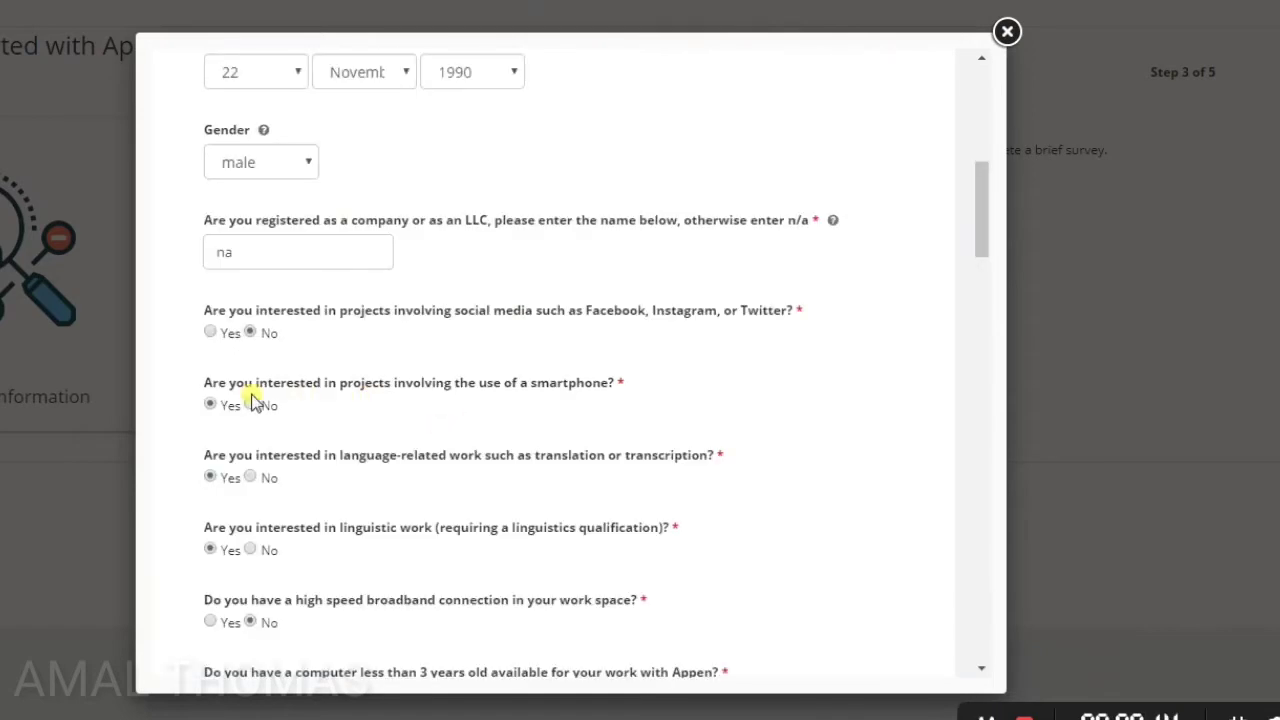
- Answer Yes to interest in smartphone projects, check the remaining Idle User Survey answers, and save the survey
{"action": "left_click", "coordinate": [210, 404]}
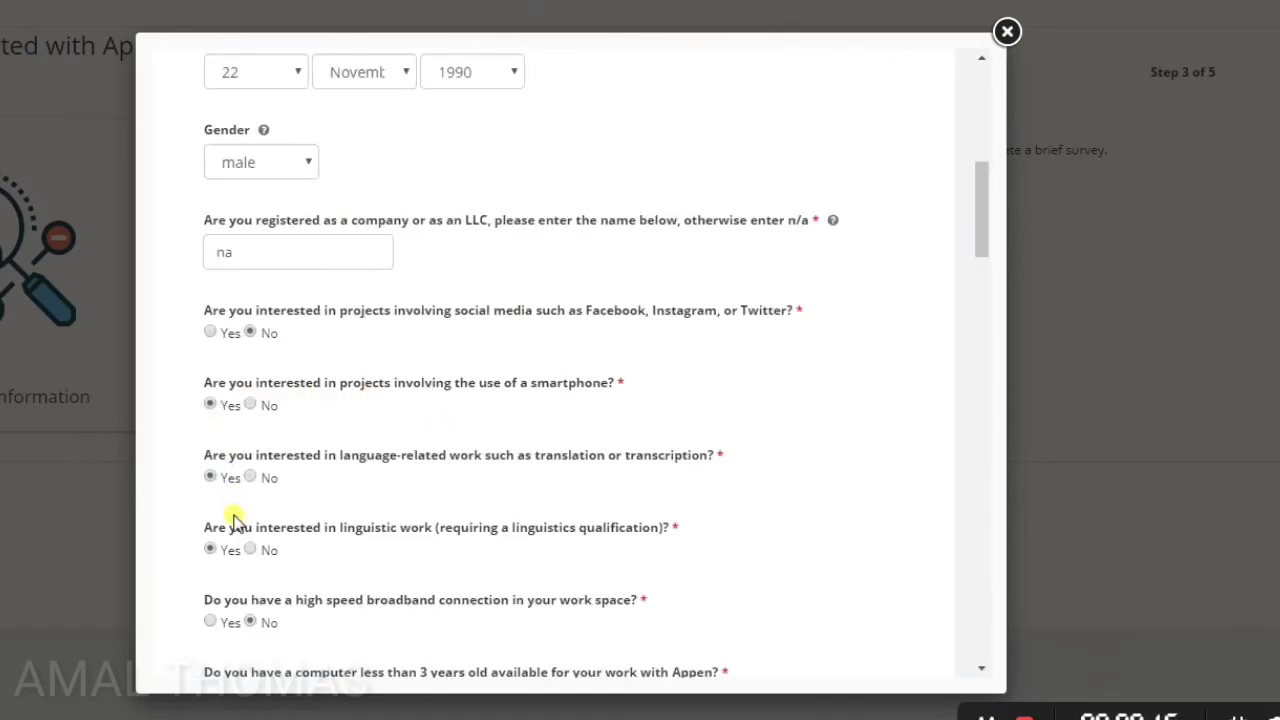
{"action": "scroll", "coordinate": [466, 486], "scroll_direction": "down", "scroll_amount": 2}
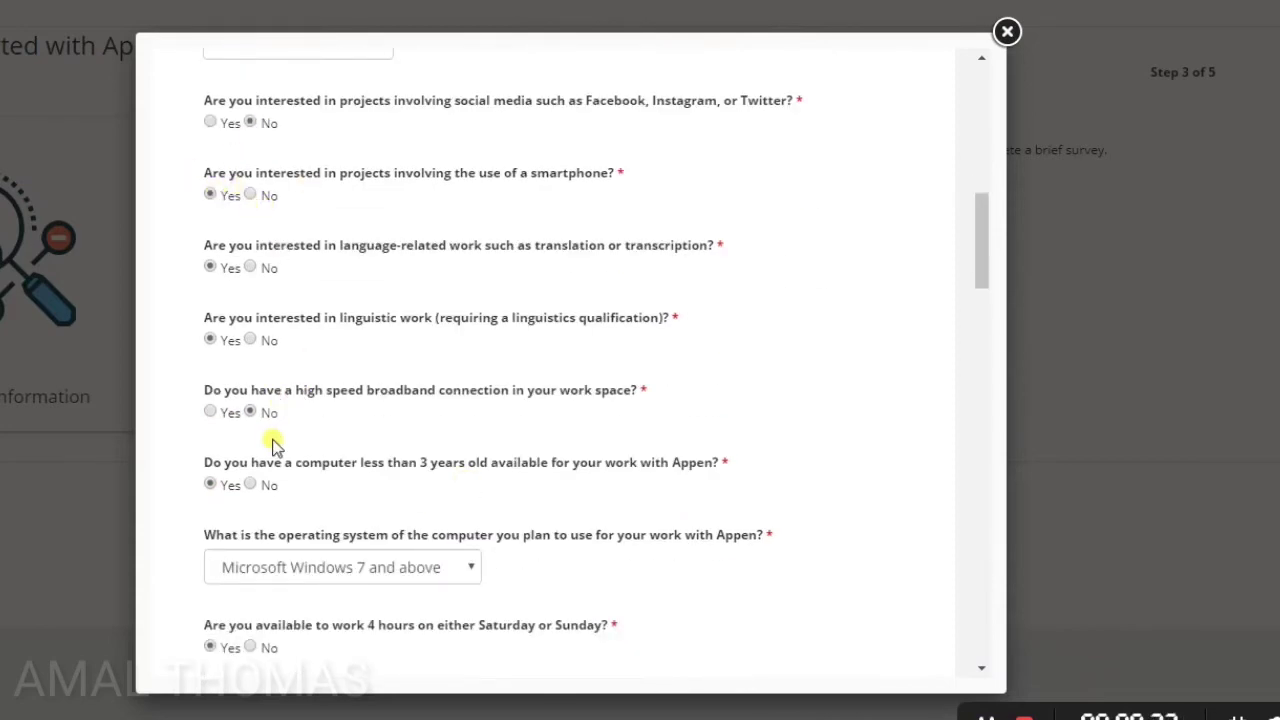
{"action": "scroll", "coordinate": [275, 444], "scroll_direction": "down", "scroll_amount": 1}
{"action": "scroll", "coordinate": [300, 430], "scroll_direction": "down", "scroll_amount": 2}
{"action": "scroll", "coordinate": [440, 451], "scroll_direction": "down", "scroll_amount": 2}
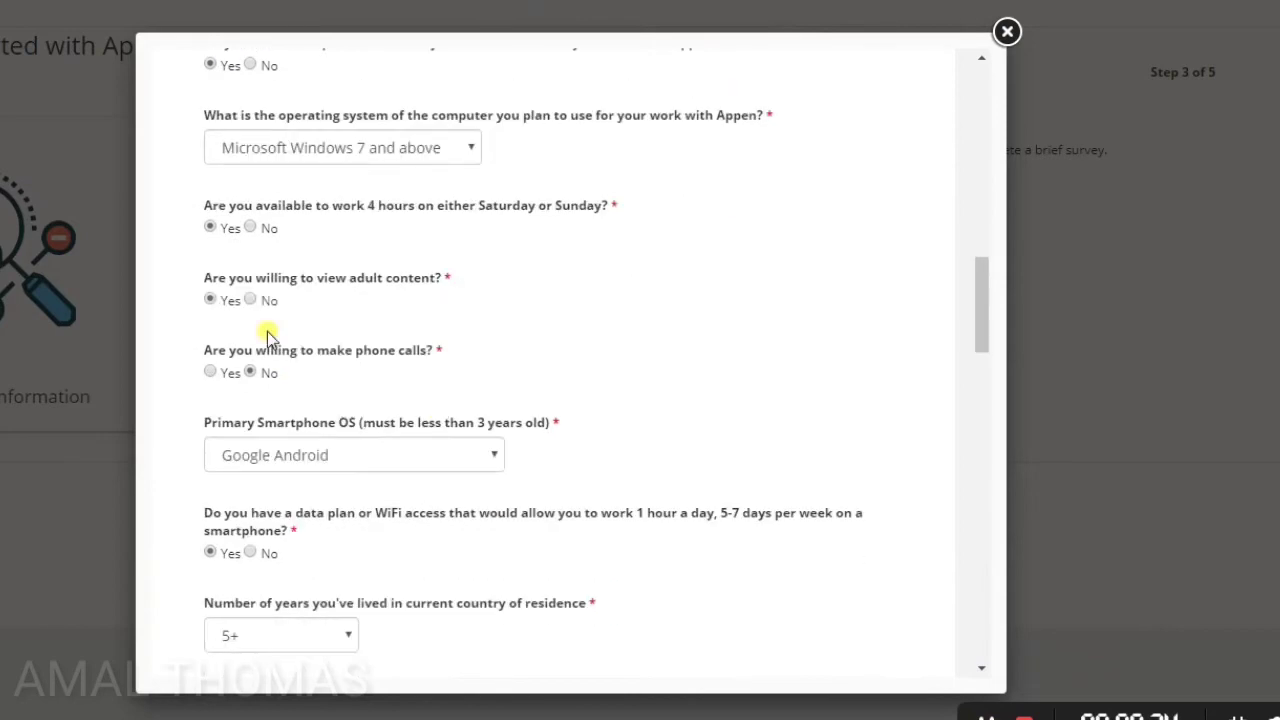
{"action": "scroll", "coordinate": [370, 468], "scroll_direction": "down", "scroll_amount": 3}
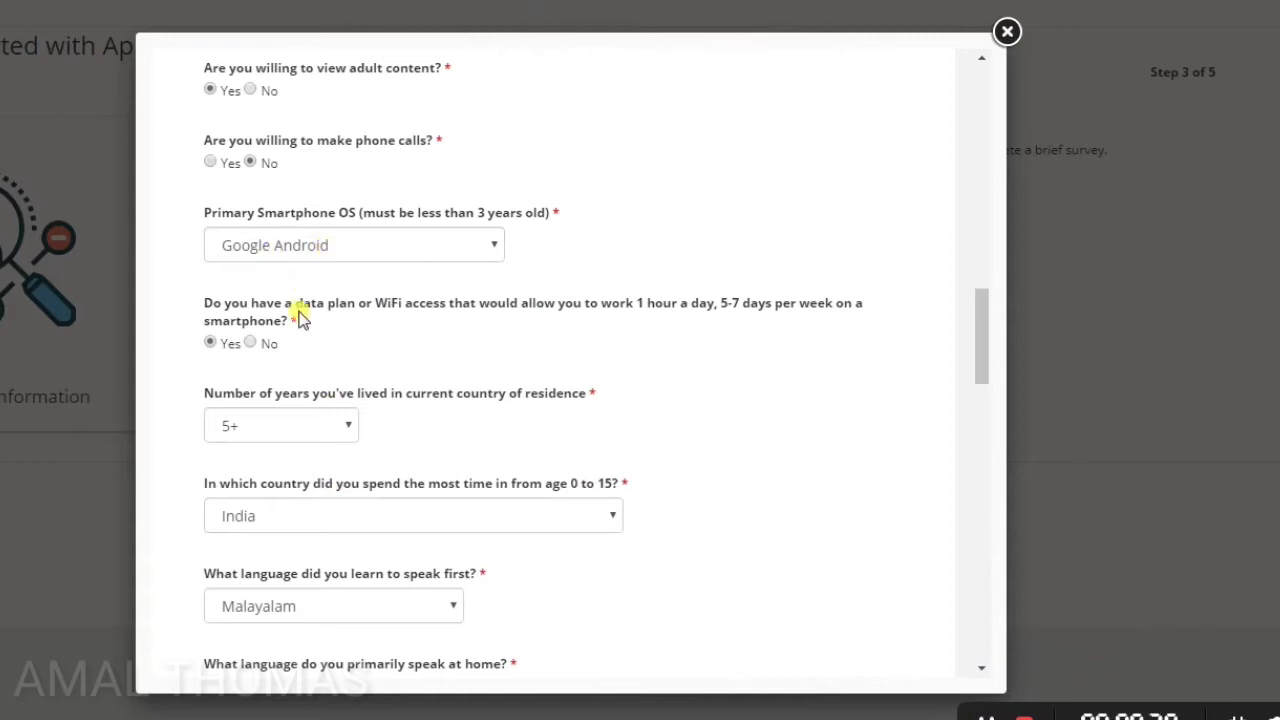
{"action": "scroll", "coordinate": [296, 314], "scroll_direction": "down", "scroll_amount": 1}
{"action": "scroll", "coordinate": [300, 317], "scroll_direction": "down", "scroll_amount": 3}
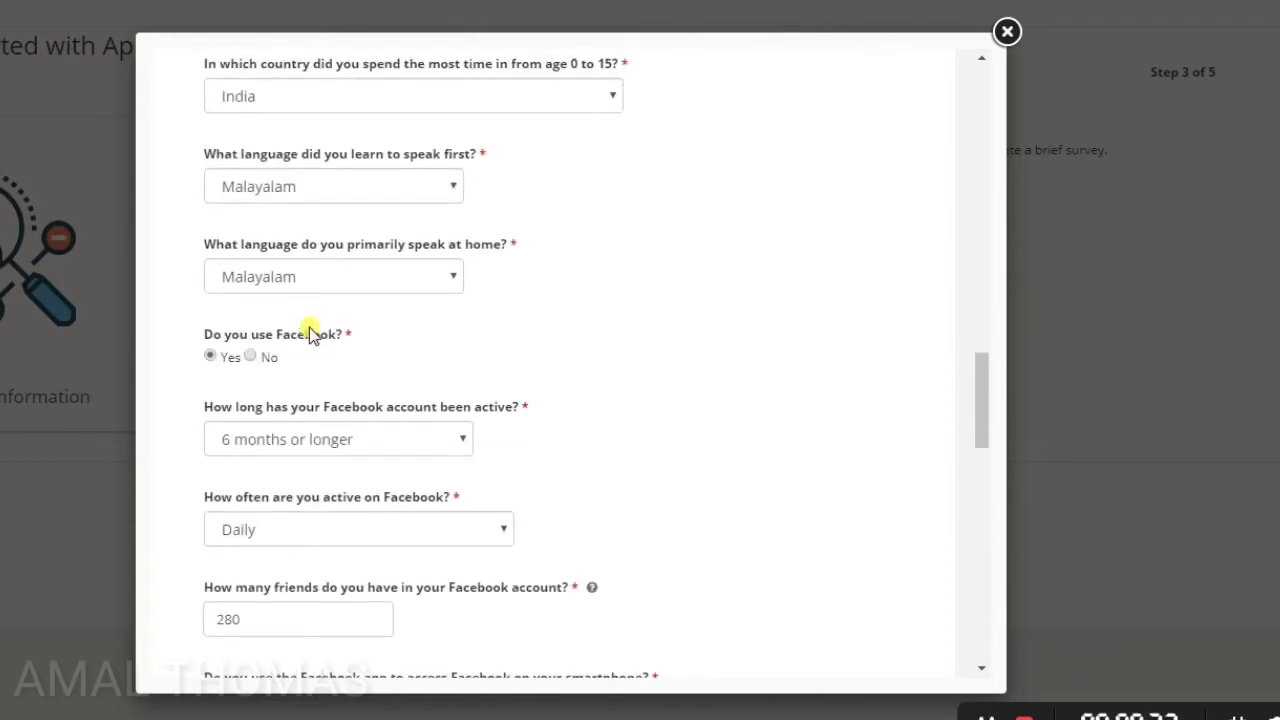
{"action": "scroll", "coordinate": [322, 466], "scroll_direction": "down", "scroll_amount": 3}
{"action": "scroll", "coordinate": [325, 463], "scroll_direction": "down", "scroll_amount": 4}
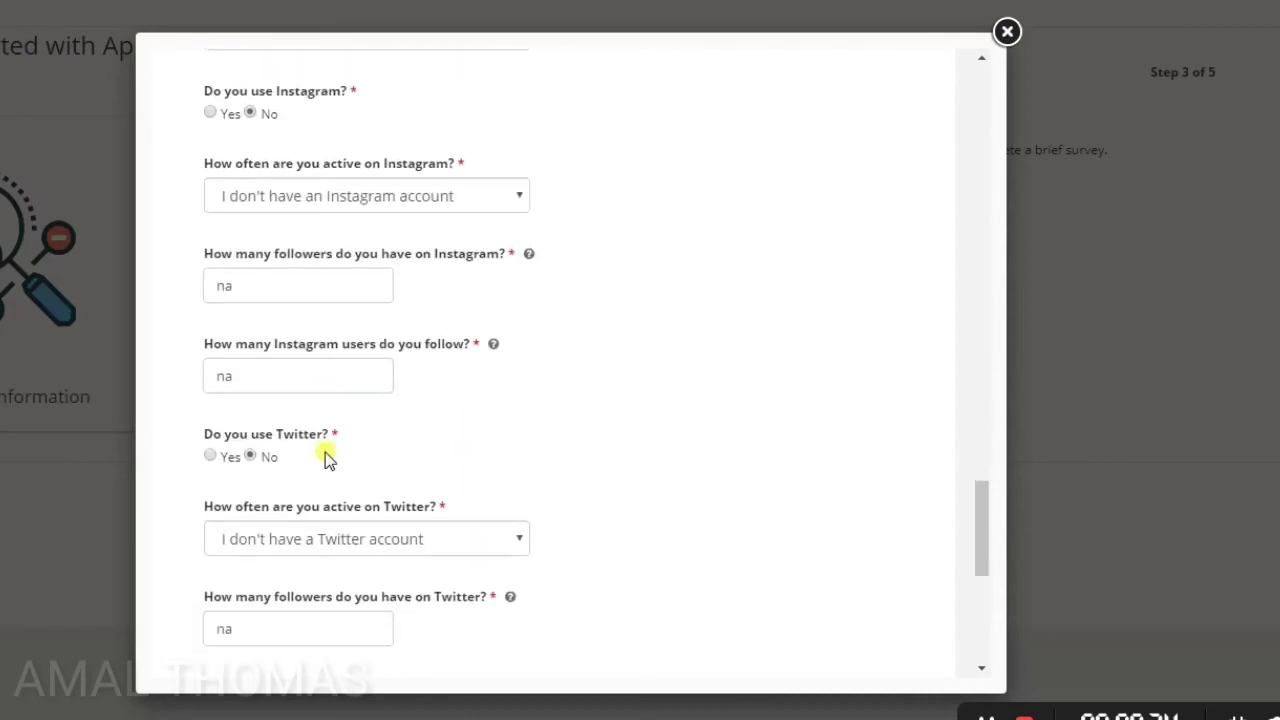
{"action": "scroll", "coordinate": [335, 455], "scroll_direction": "down", "scroll_amount": 5}
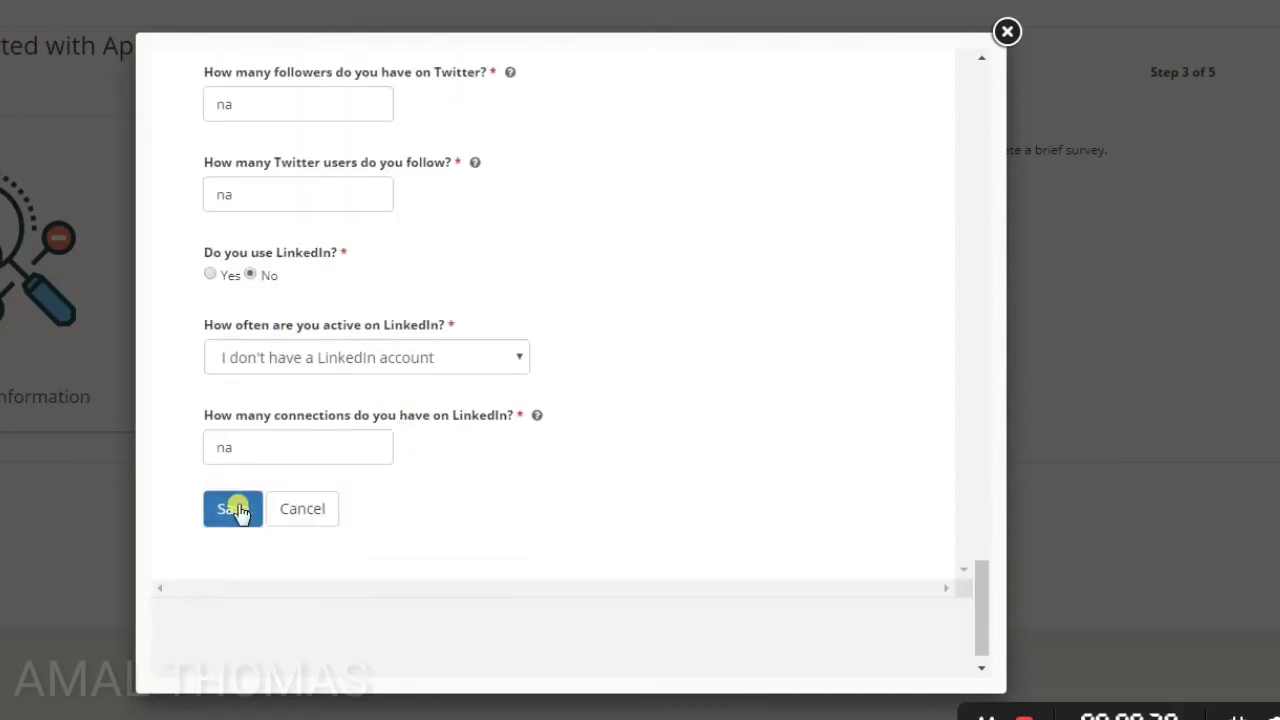
{"action": "left_click", "coordinate": [236, 510]}
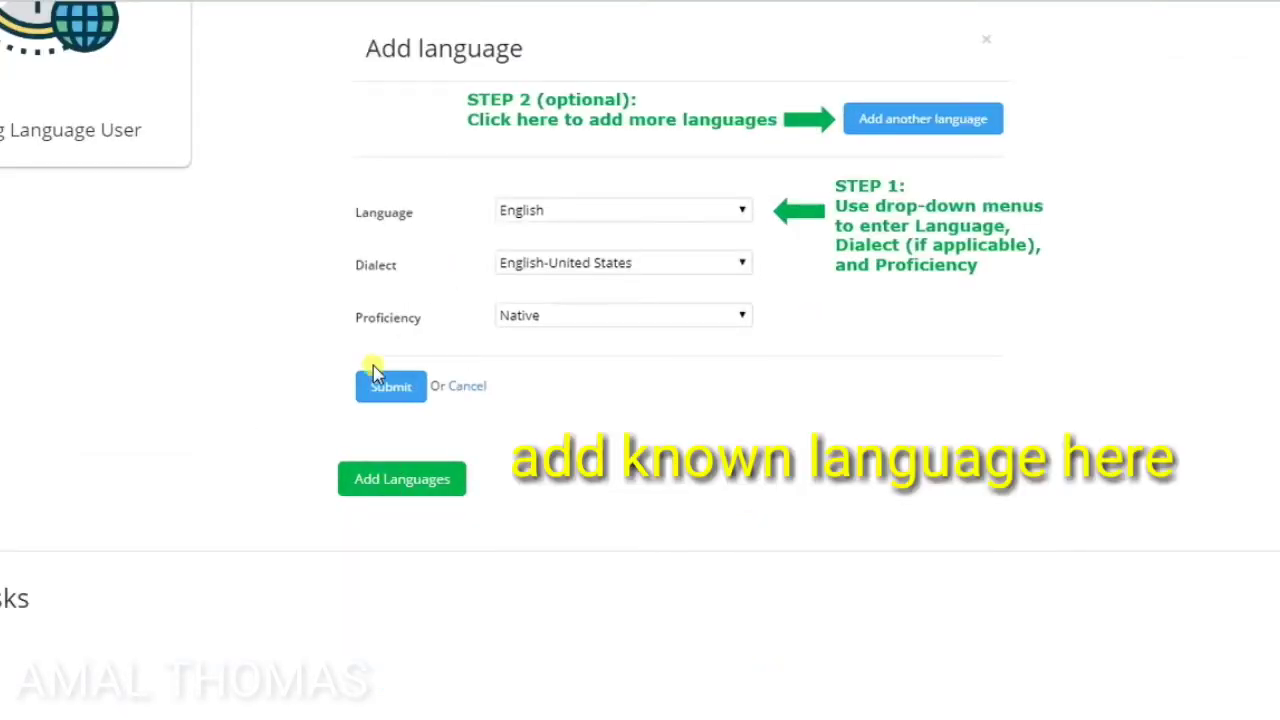
- Add Malayalam as a language with the dialect Malayalam-India and Fluent proficiency, and submit it
{"action": "left_click", "coordinate": [395, 485]}
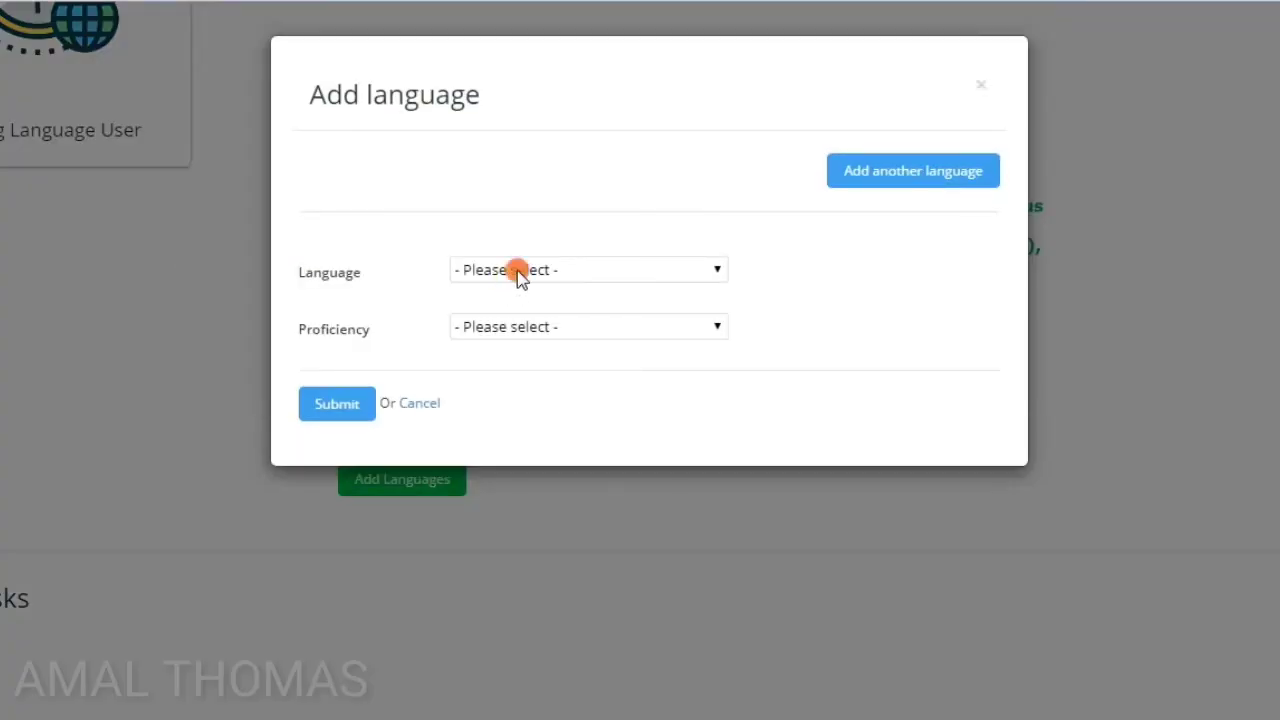
{"action": "left_click", "coordinate": [517, 272]}
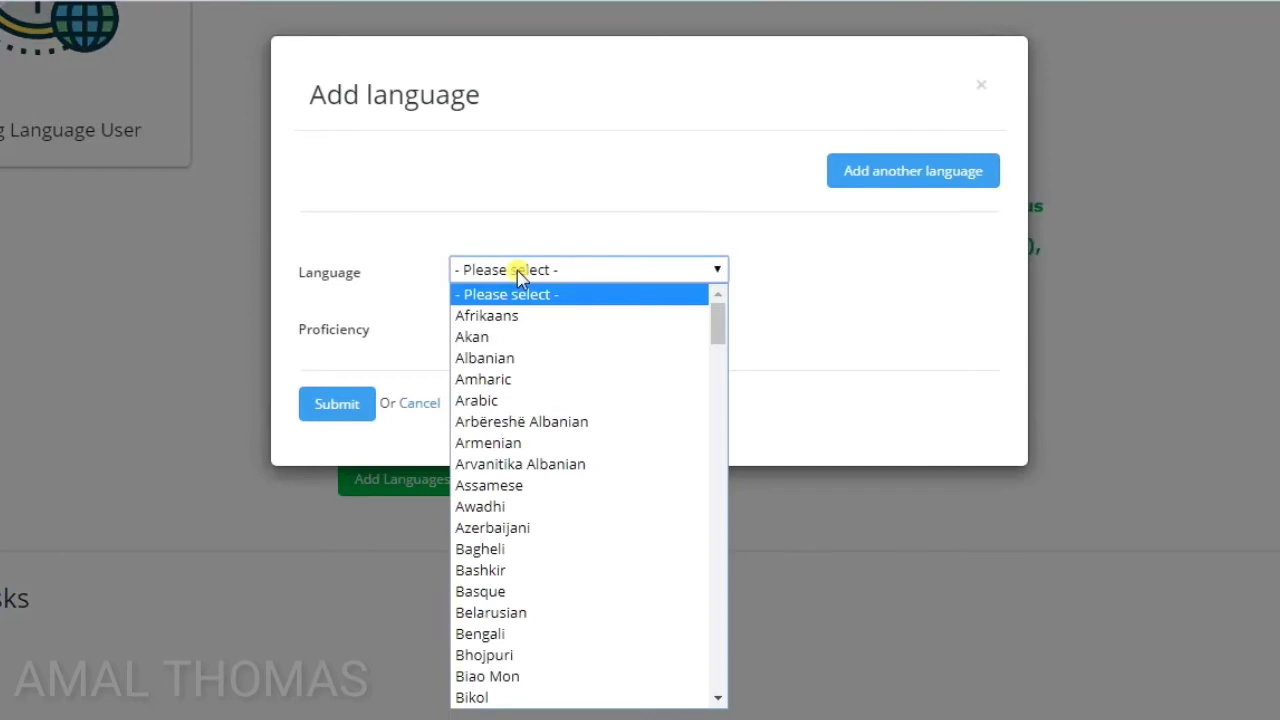
{"action": "type", "text": "mal"}
{"action": "key", "text": "Down"}
{"action": "key", "text": "Down"}
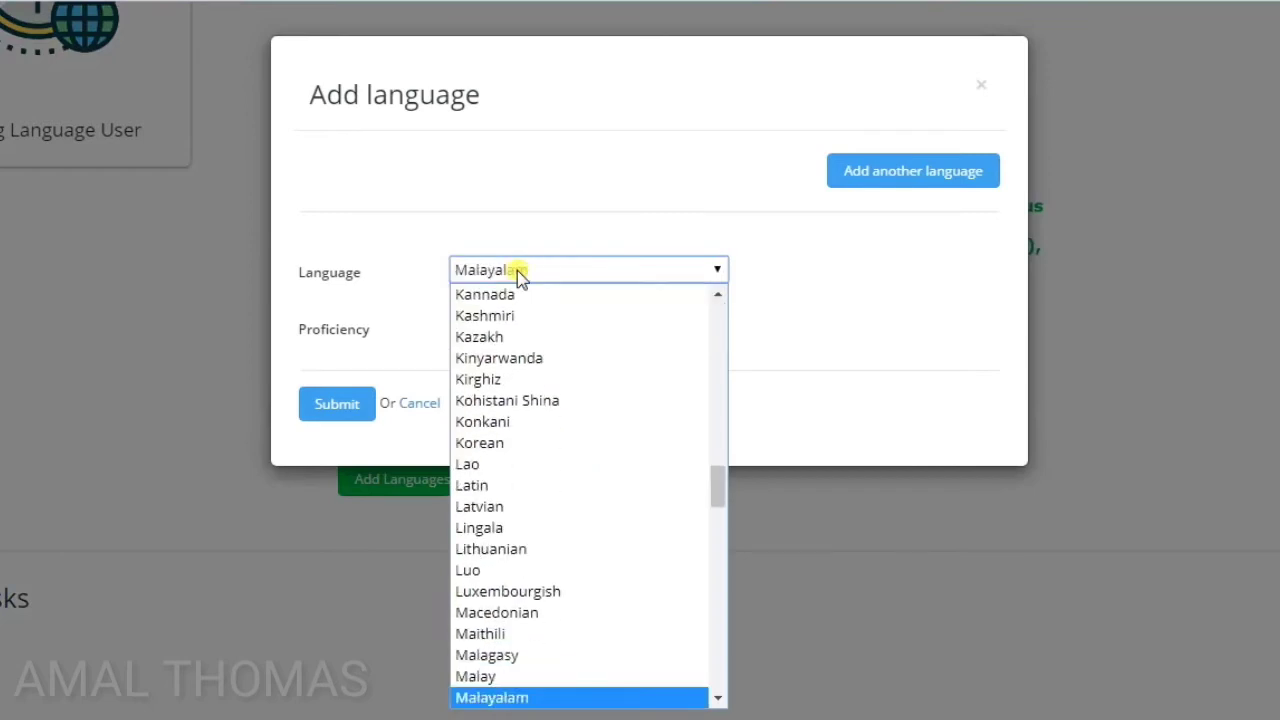
{"action": "key", "text": "Return"}
{"action": "left_click", "coordinate": [530, 327]}
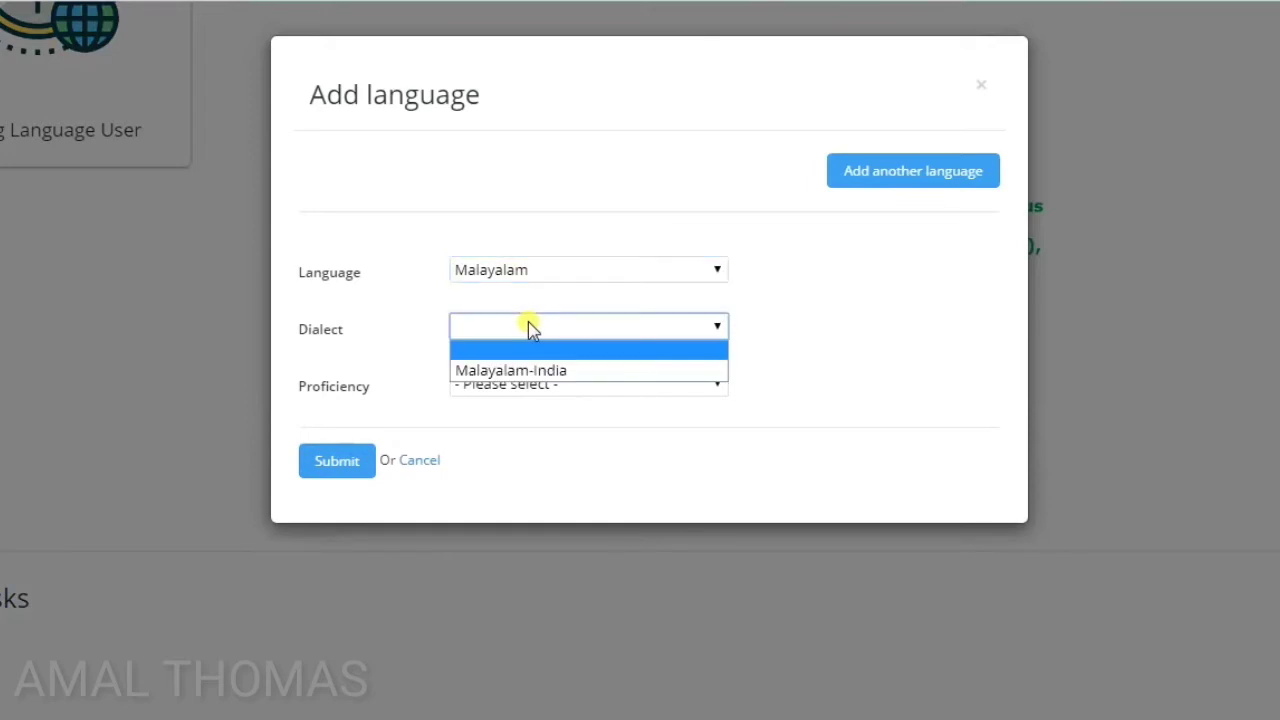
{"action": "left_click", "coordinate": [531, 369]}
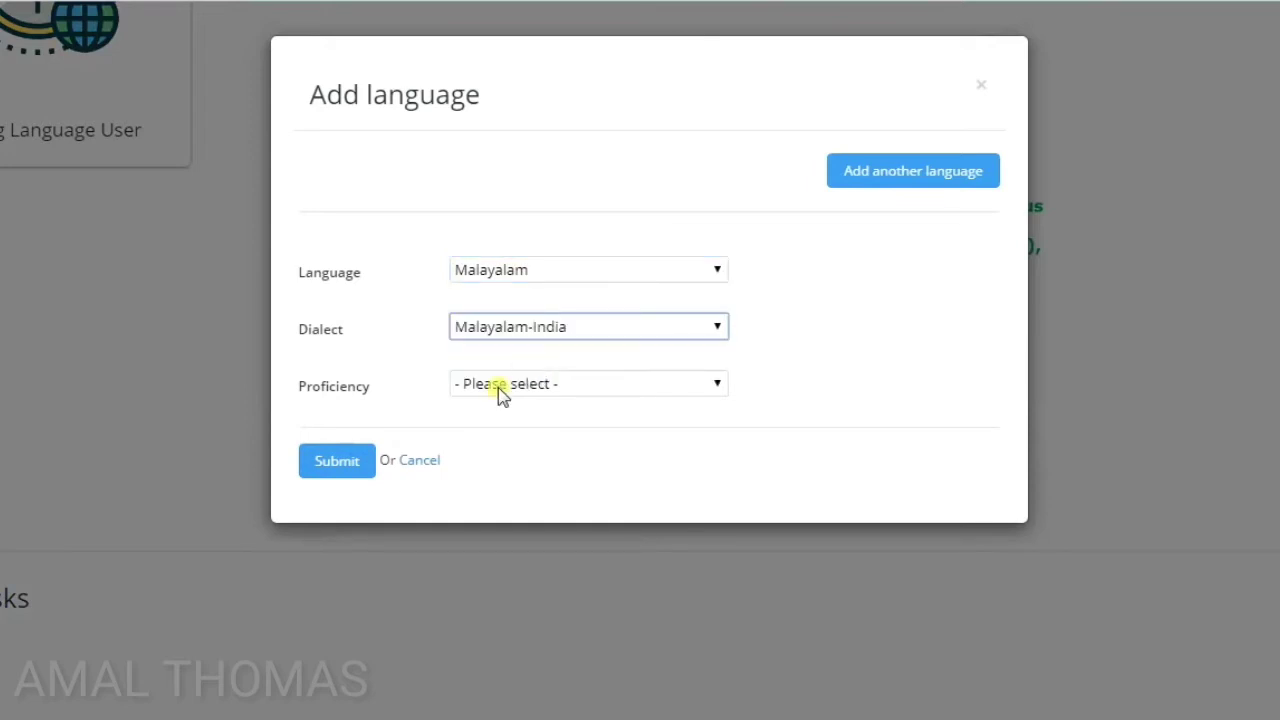
{"action": "left_click", "coordinate": [499, 389]}
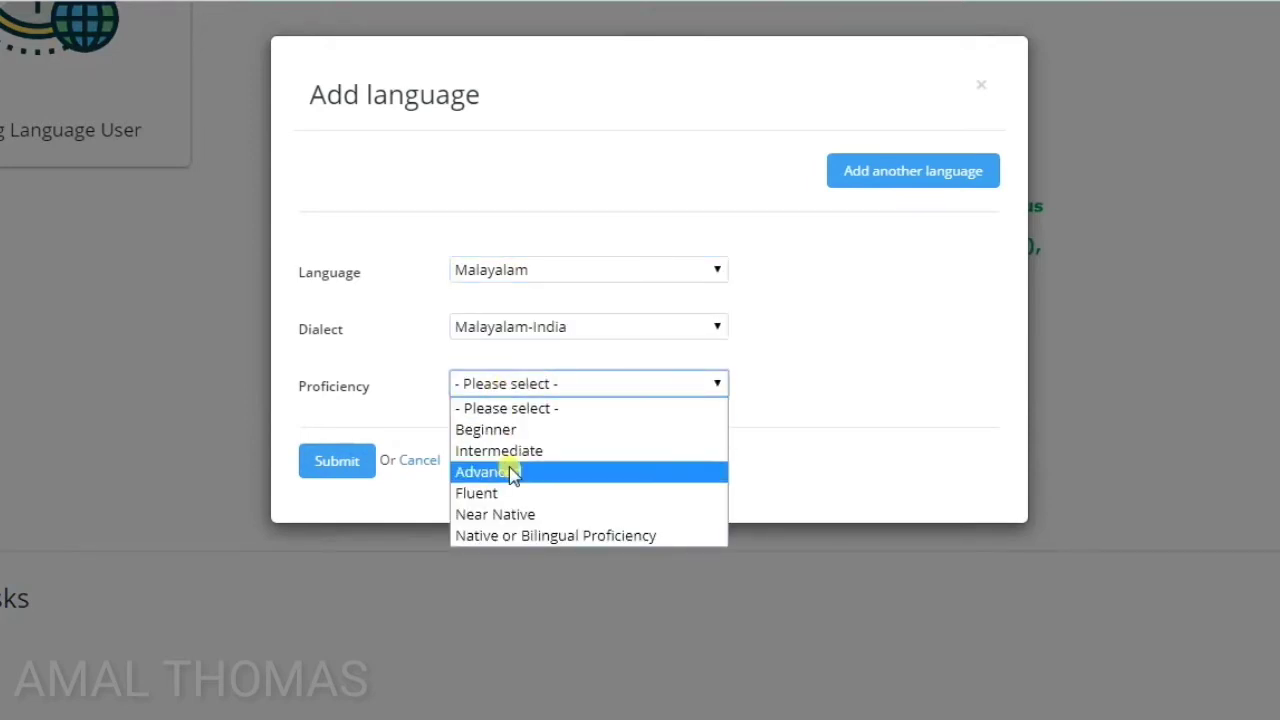
{"action": "left_click", "coordinate": [492, 493]}
{"action": "left_click", "coordinate": [337, 463]}
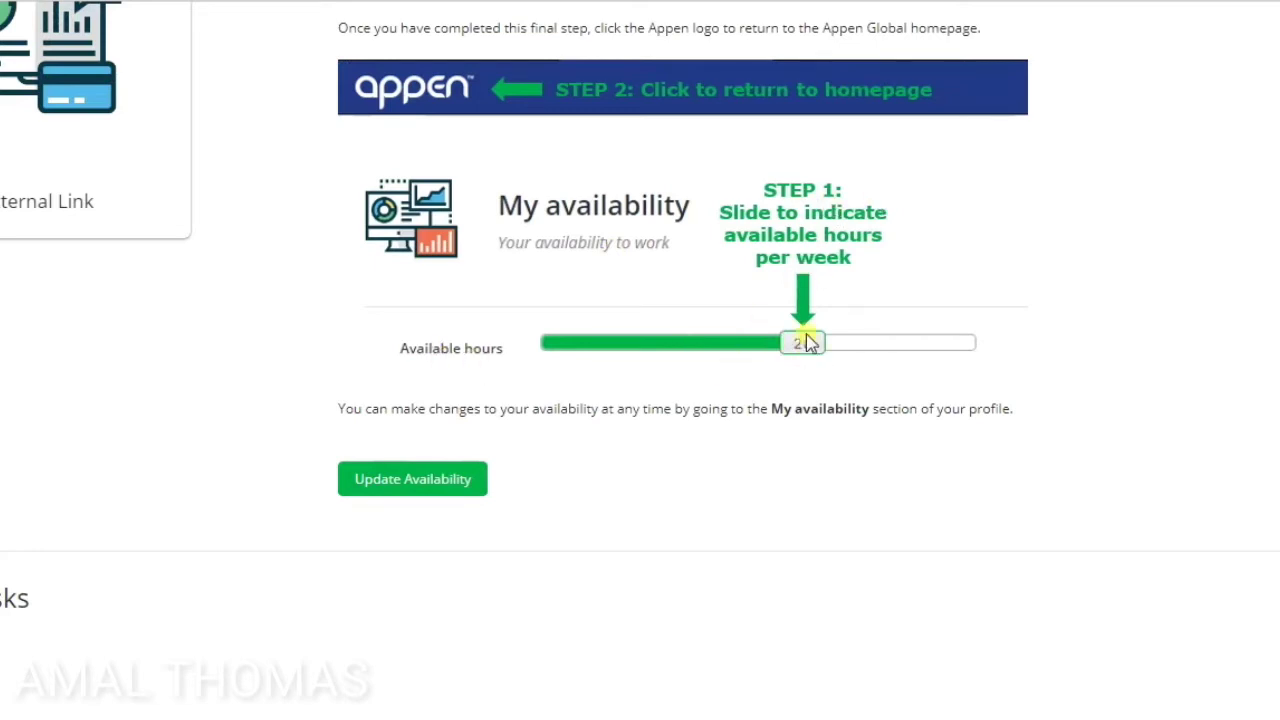
- Open the My availability page from the final Getting started step and review its hours and instructions
{"action": "mouse_move", "coordinate": [808, 346]}
{"action": "left_mouse_down"}
{"action": "mouse_move", "coordinate": [824, 347]}
{"action": "mouse_move", "coordinate": [806, 348]}
{"action": "left_mouse_up"}
{"action": "left_click", "coordinate": [431, 484]}
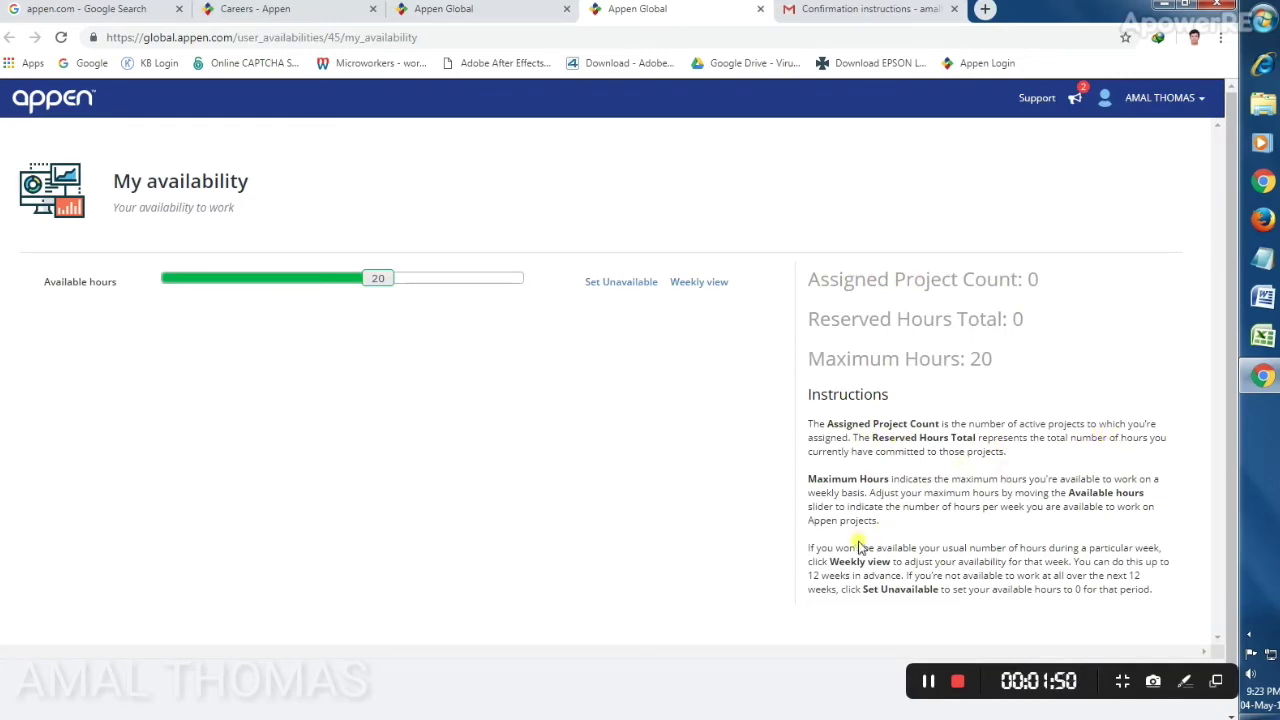
{"action": "scroll", "coordinate": [927, 577], "scroll_direction": "down", "scroll_amount": 1}
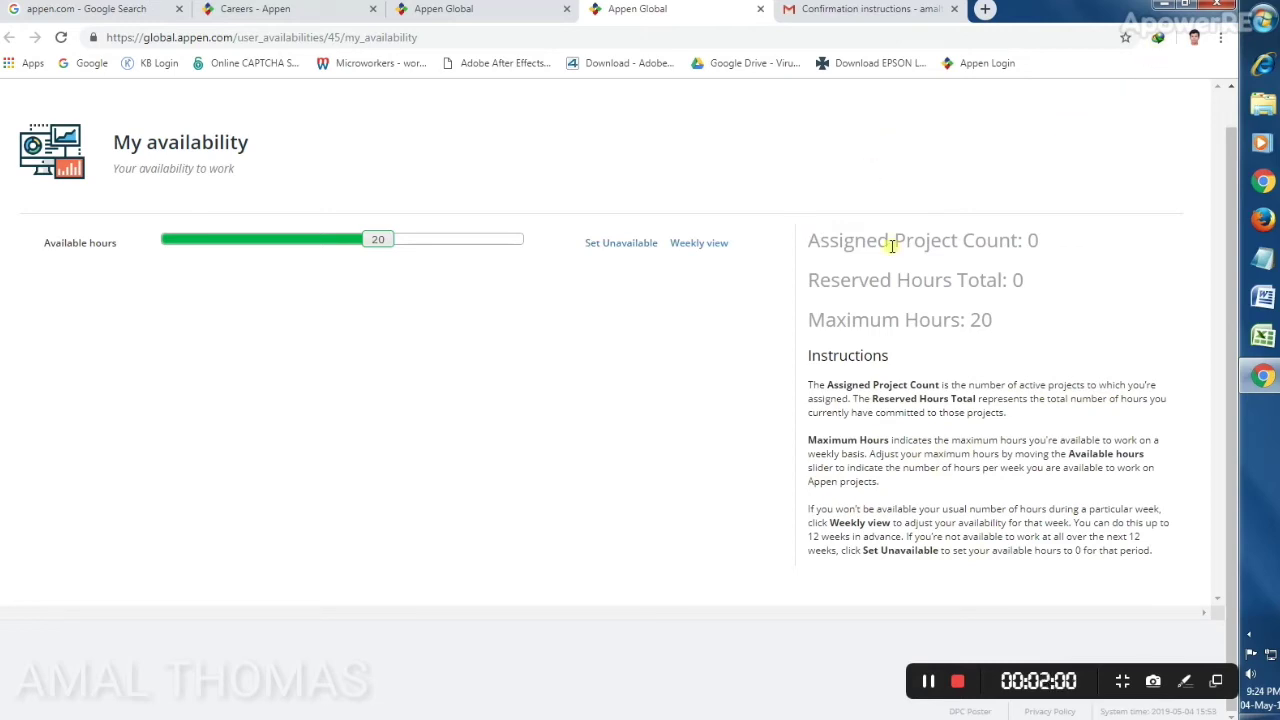
{"action": "scroll", "coordinate": [880, 270], "scroll_direction": "up", "scroll_amount": 1}
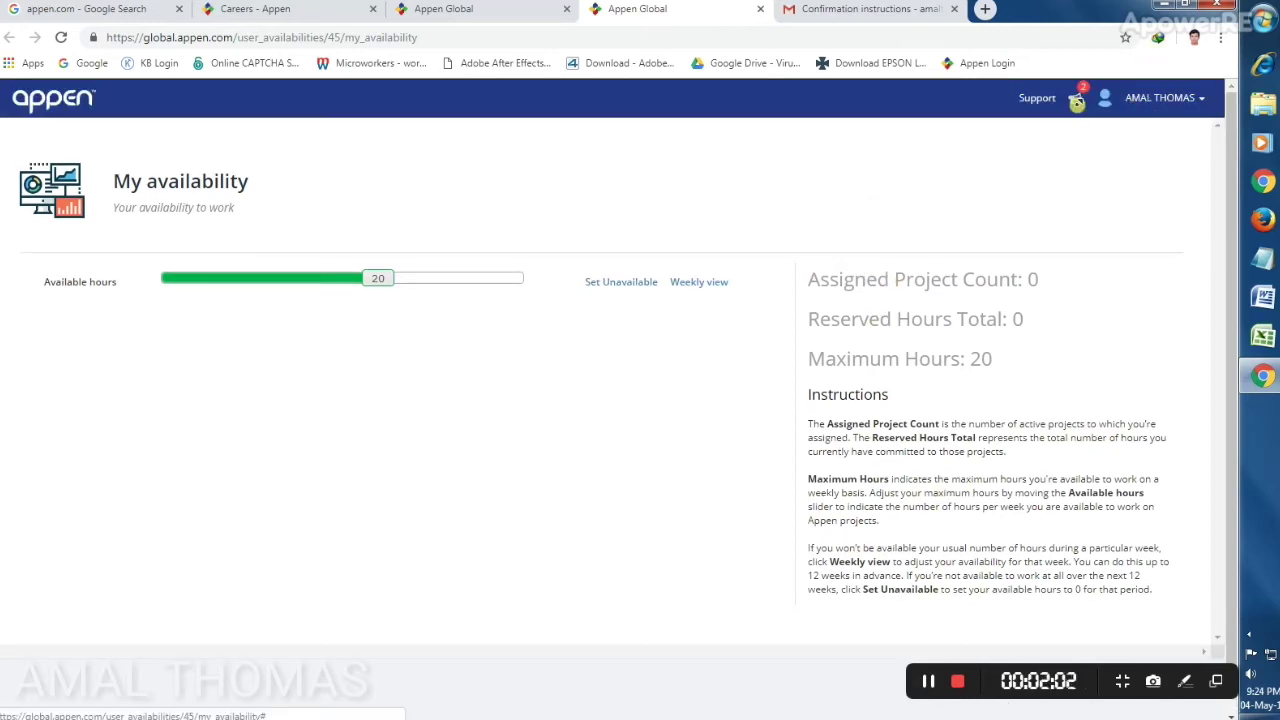
- Open the account notifications and read the PayPal payout and data privacy announcements
{"action": "left_click", "coordinate": [1075, 100]}
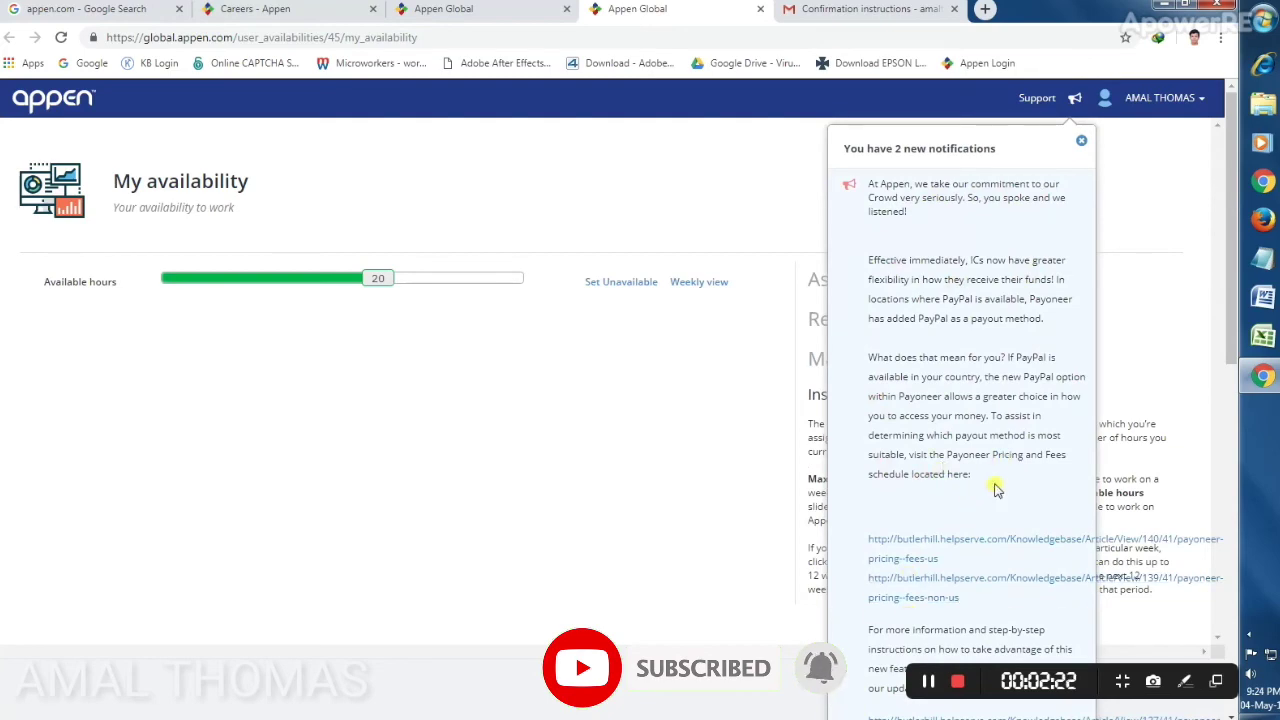
{"action": "scroll", "coordinate": [880, 618], "scroll_direction": "down", "scroll_amount": 5}
{"action": "scroll", "coordinate": [905, 612], "scroll_direction": "down", "scroll_amount": 5}
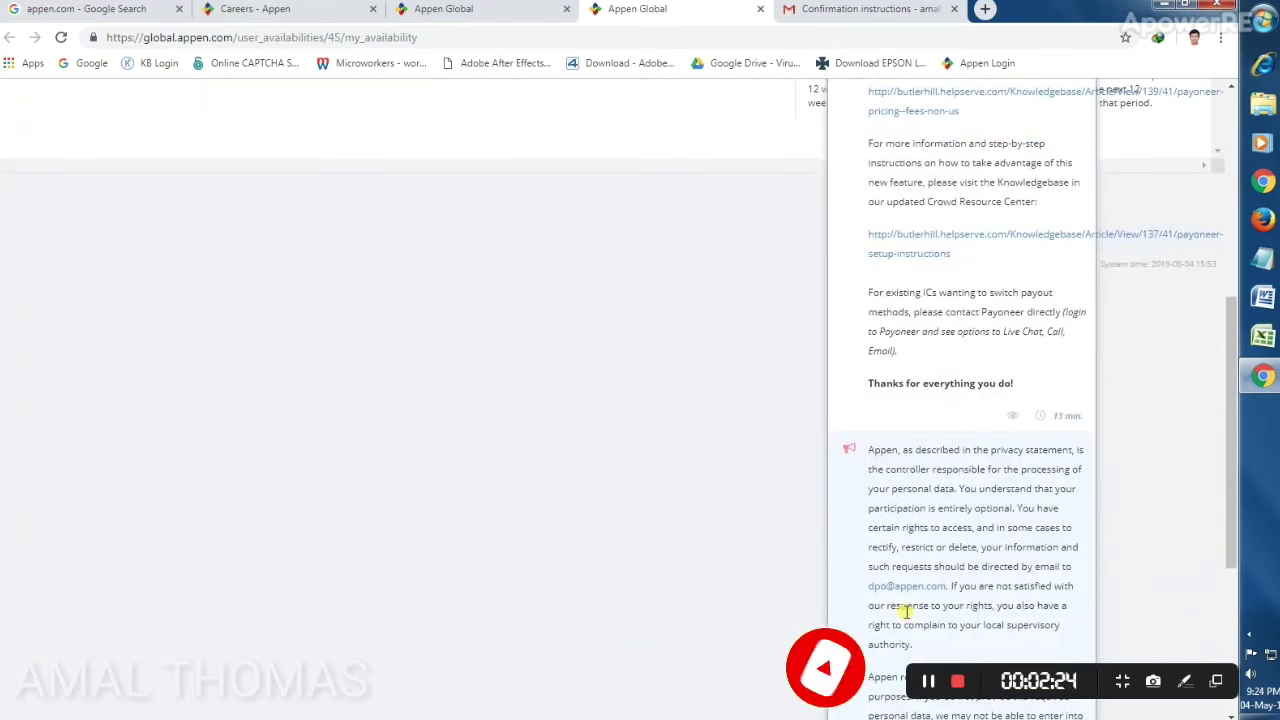
{"action": "scroll", "coordinate": [905, 612], "scroll_direction": "up", "scroll_amount": 10}
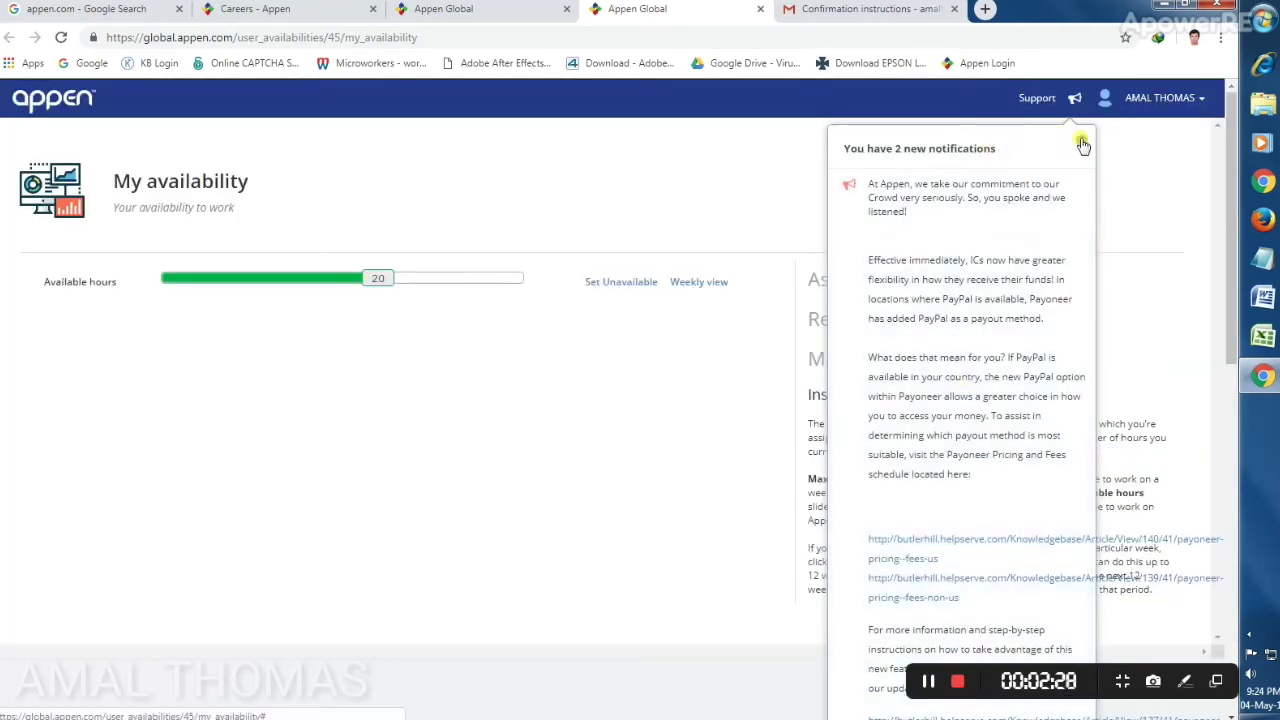
- Close the notifications and open the account settings
{"action": "left_click", "coordinate": [1081, 140]}
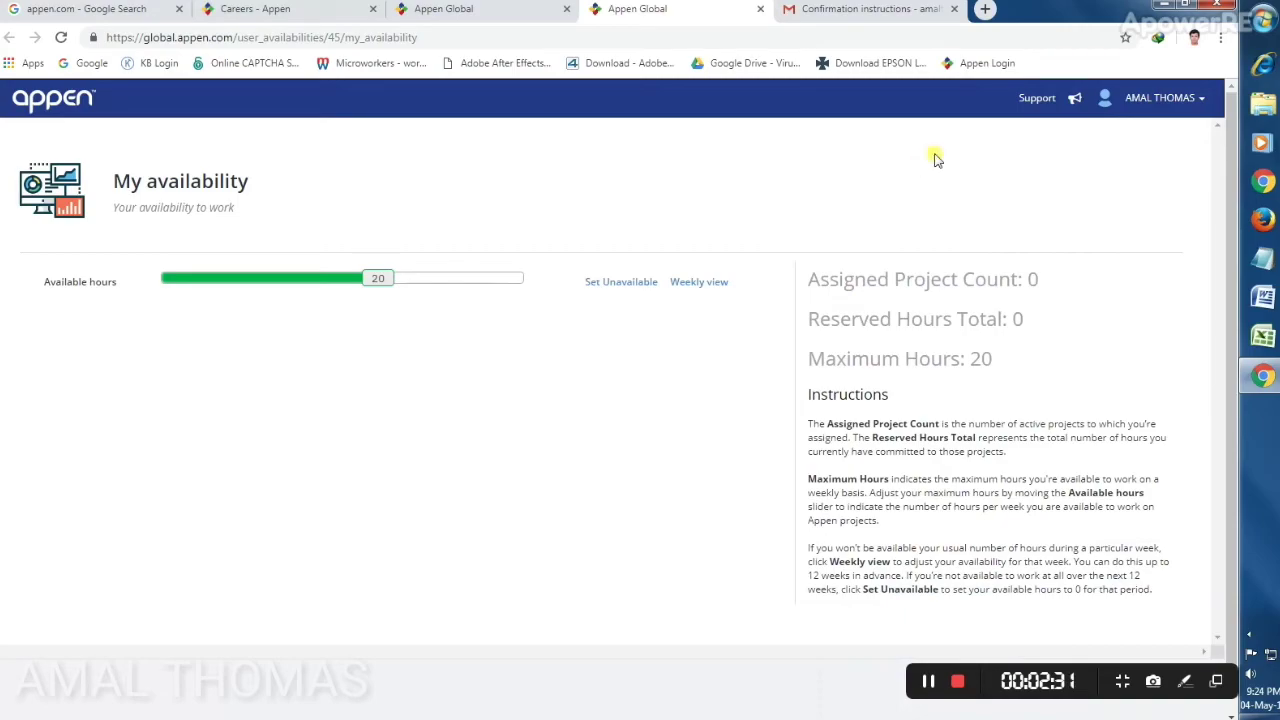
{"action": "left_click", "coordinate": [1163, 99]}
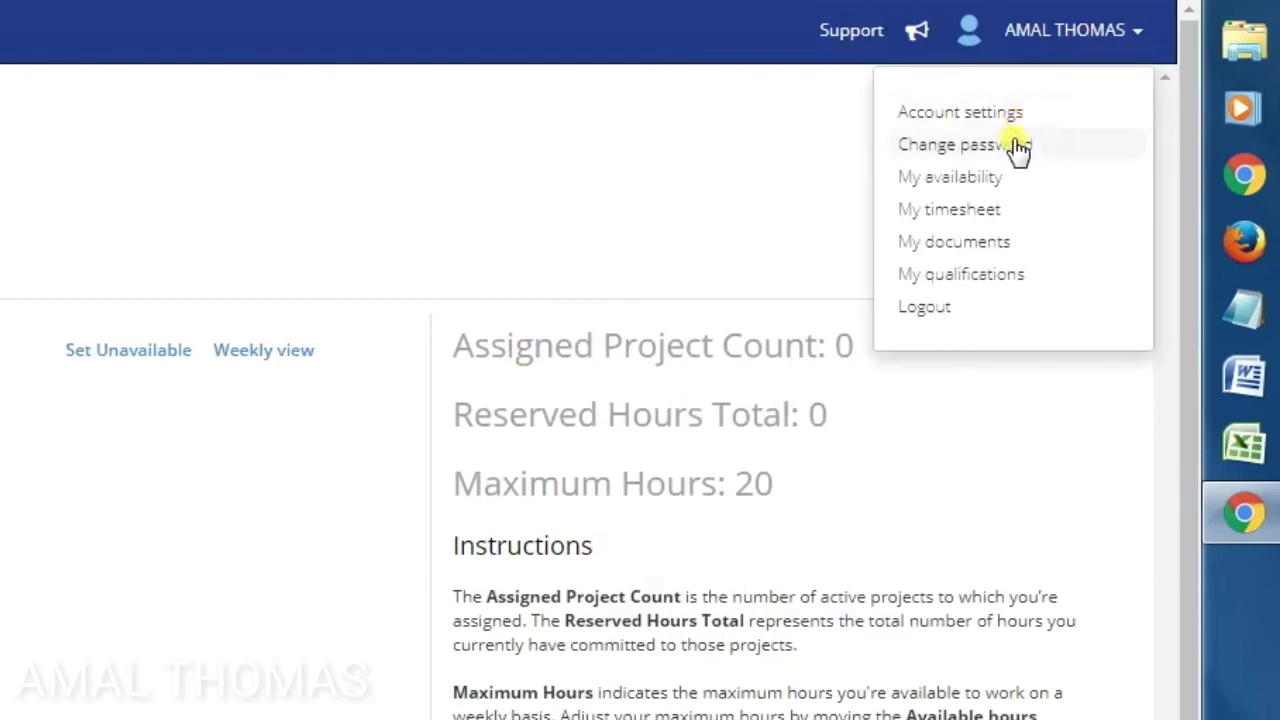
{"action": "left_click", "coordinate": [952, 212]}
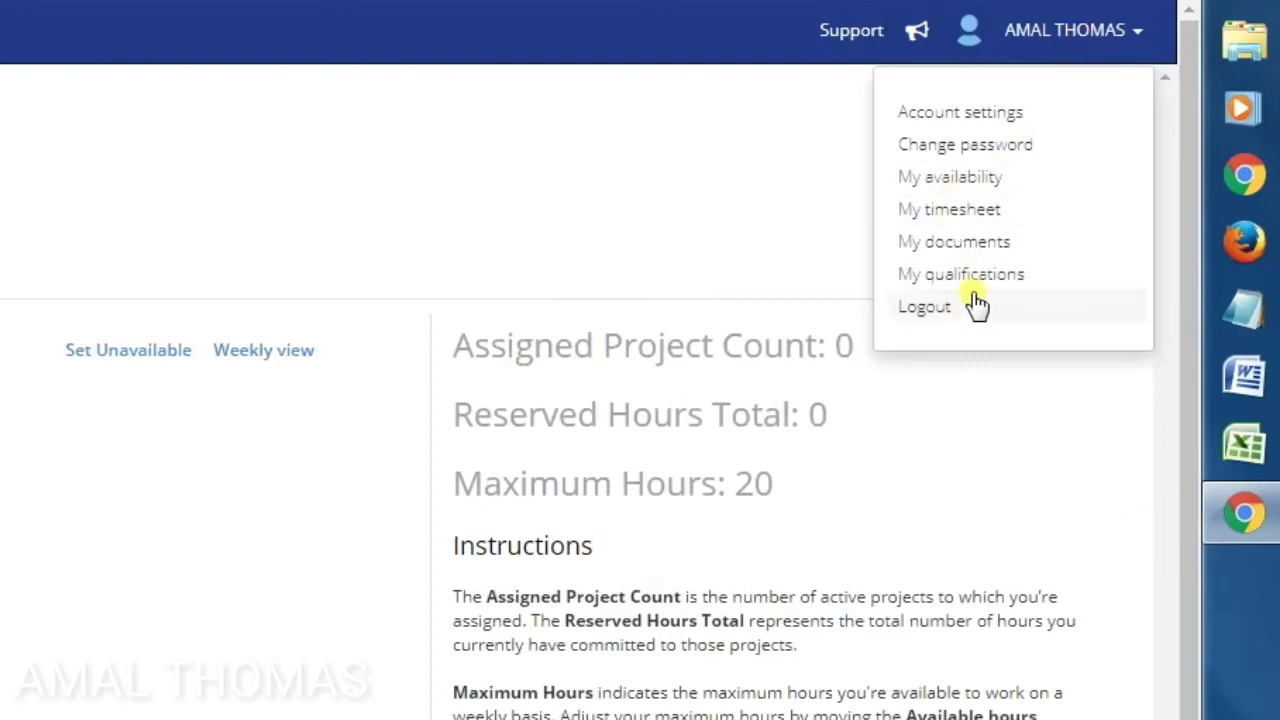
{"action": "left_click", "coordinate": [991, 115]}
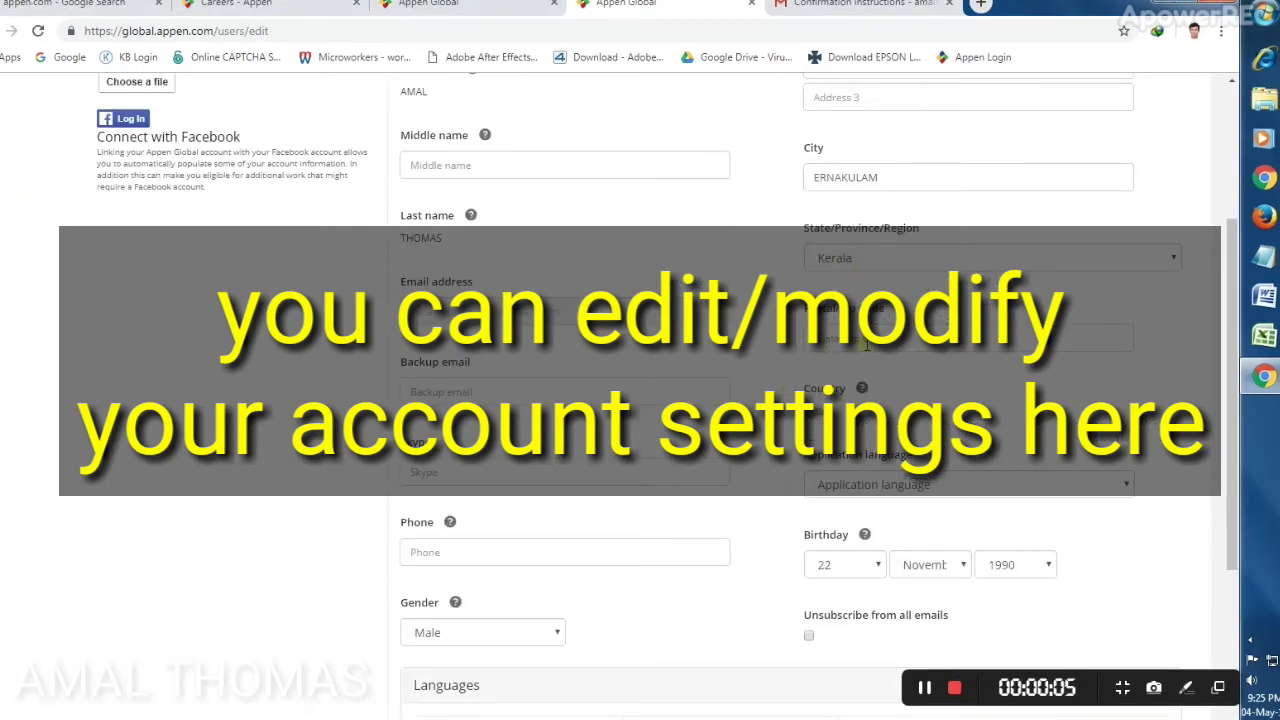
- Fill in the postal code, backup e-mail and phone number from the browser's saved address suggestion
{"action": "scroll", "coordinate": [866, 343], "scroll_direction": "down", "scroll_amount": 1}
{"action": "left_click", "coordinate": [884, 257]}
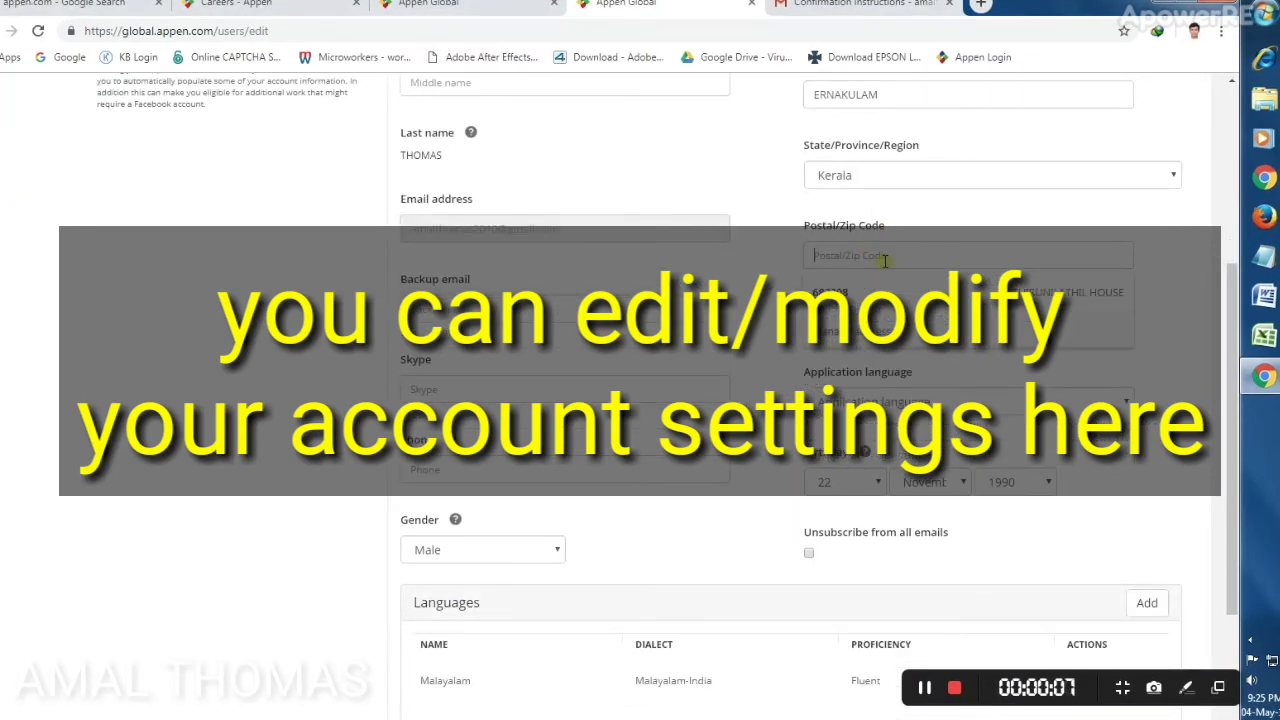
{"action": "left_click", "coordinate": [858, 292]}
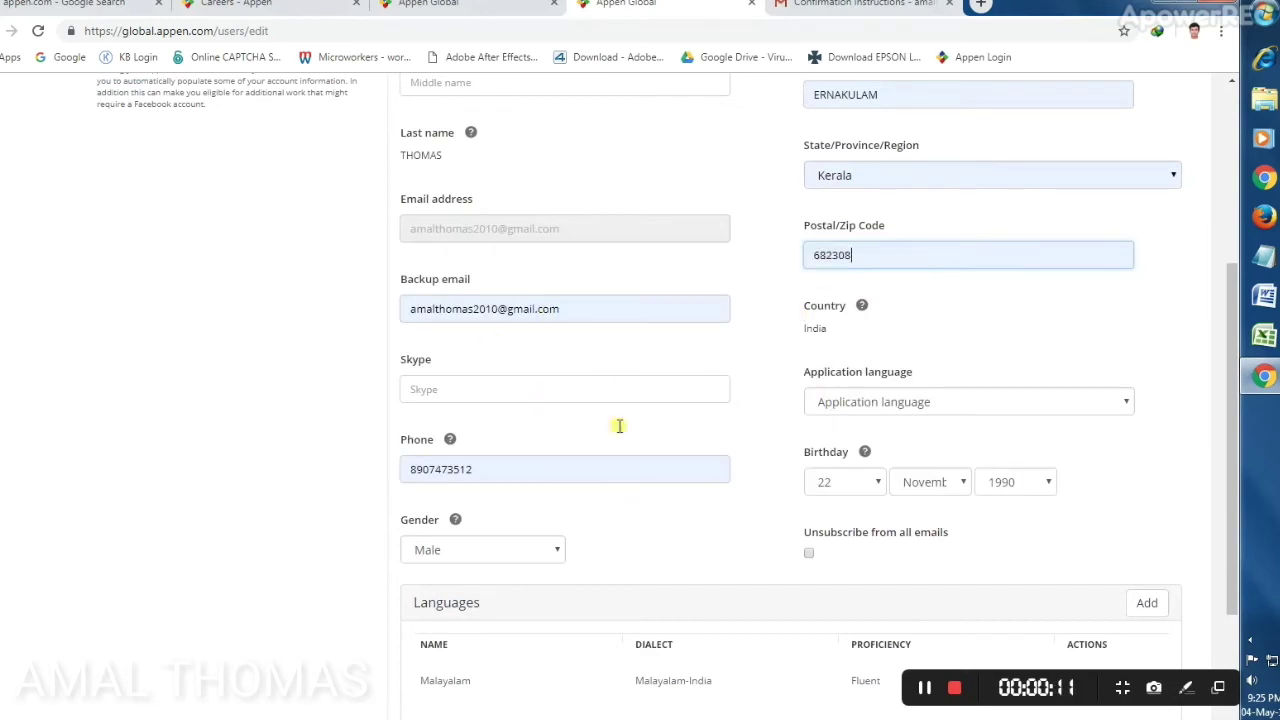
- Try English as the application language and return the selection to the unselected default
{"action": "left_click", "coordinate": [1000, 410]}
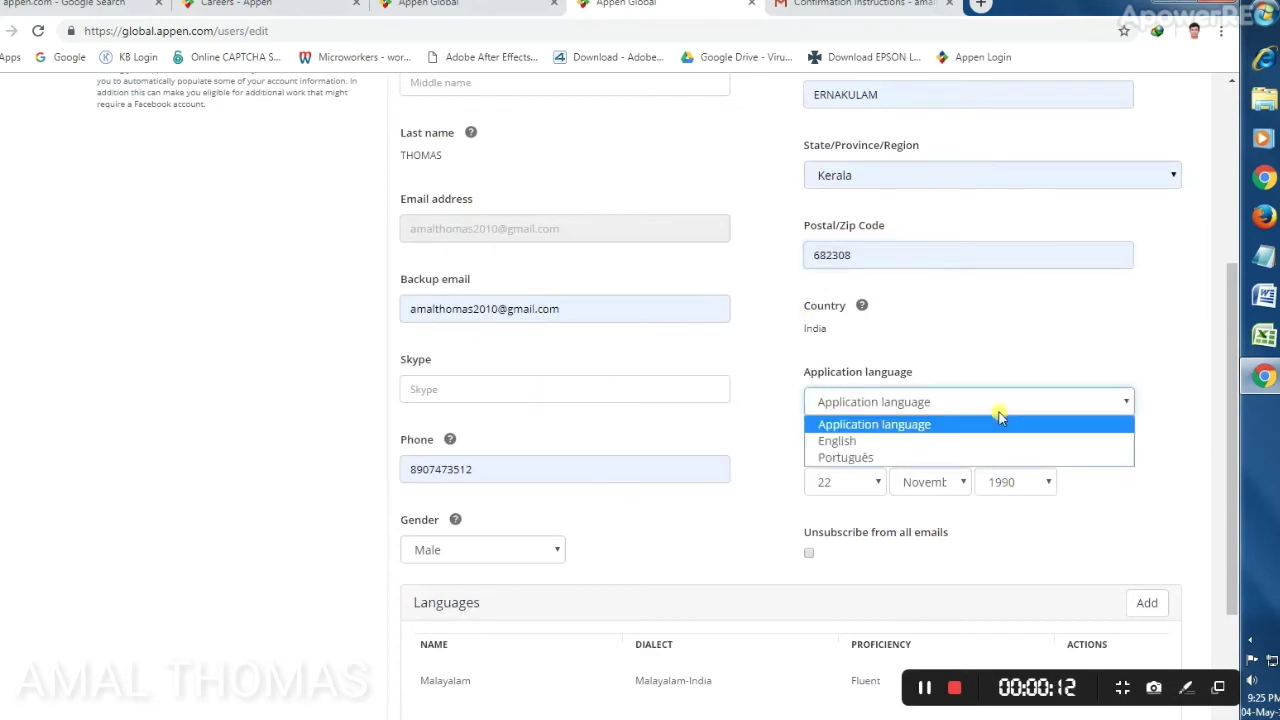
{"action": "left_click", "coordinate": [866, 443]}
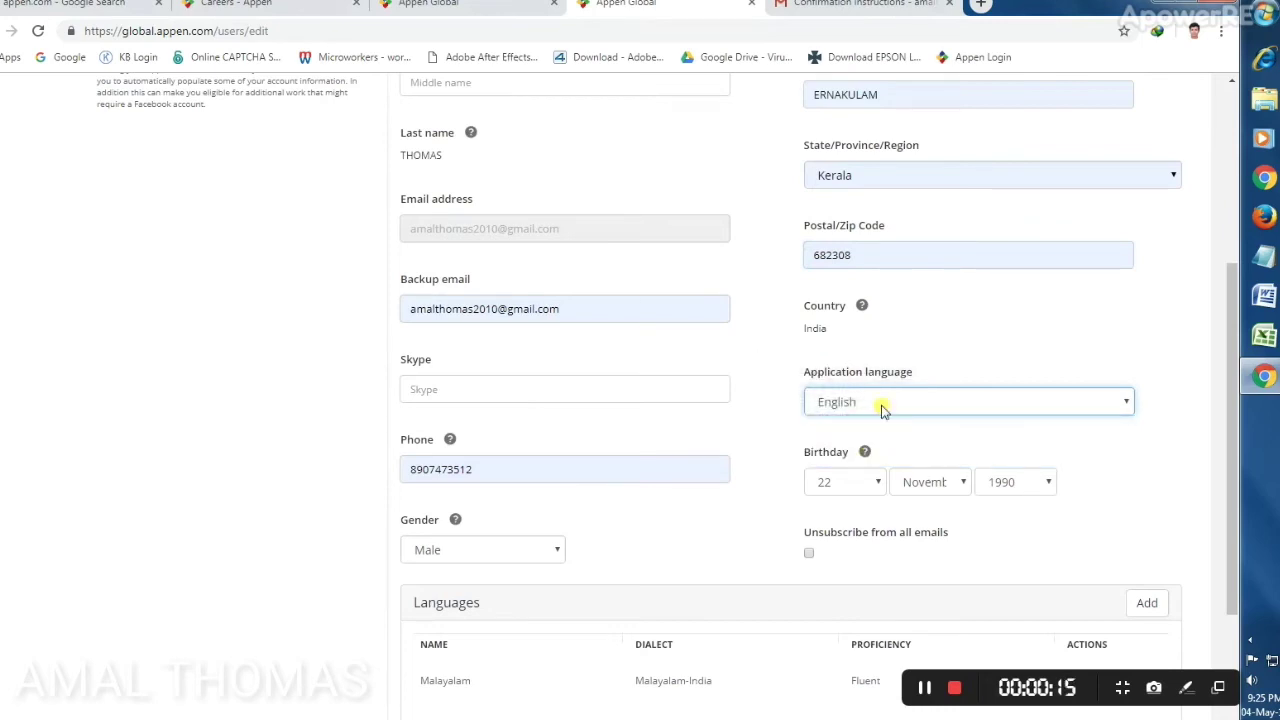
{"action": "left_click", "coordinate": [883, 410]}
{"action": "left_click", "coordinate": [883, 410]}
{"action": "left_click", "coordinate": [883, 410]}
{"action": "left_click", "coordinate": [880, 423]}
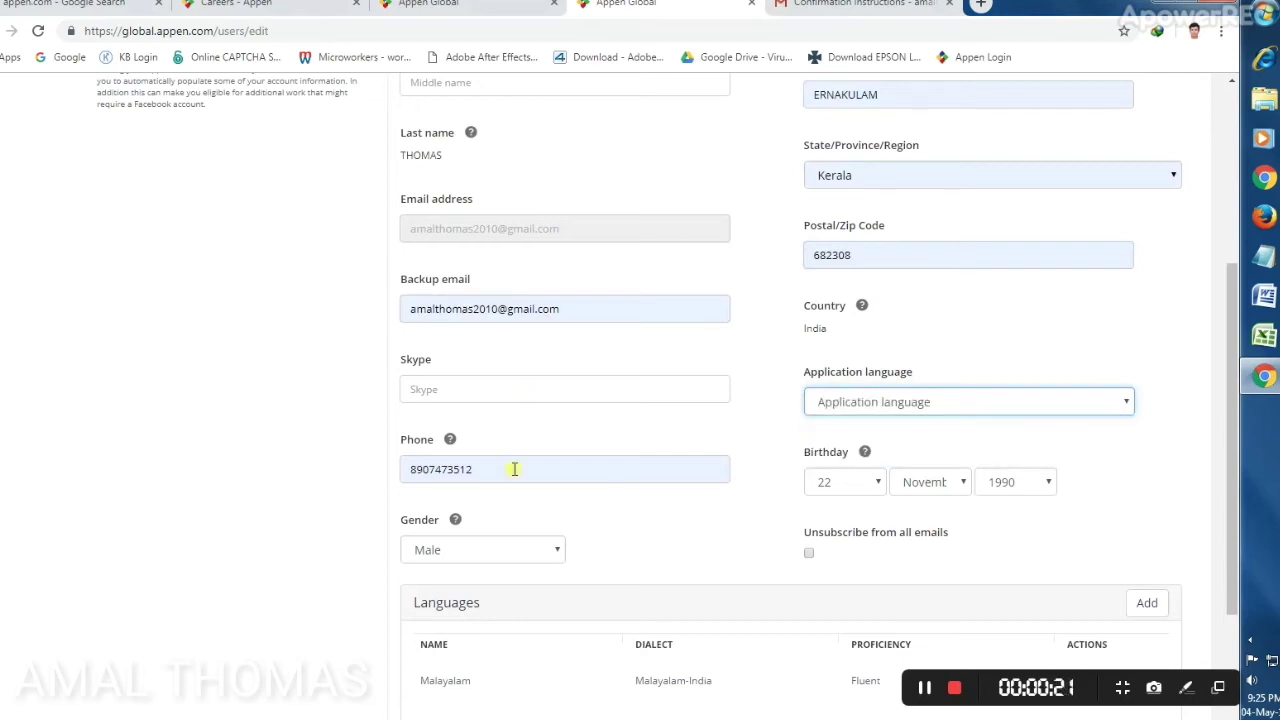
- Add English as a language with the dialect English-India and Fluent proficiency, and submit it
{"action": "scroll", "coordinate": [578, 469], "scroll_direction": "down", "scroll_amount": 1}
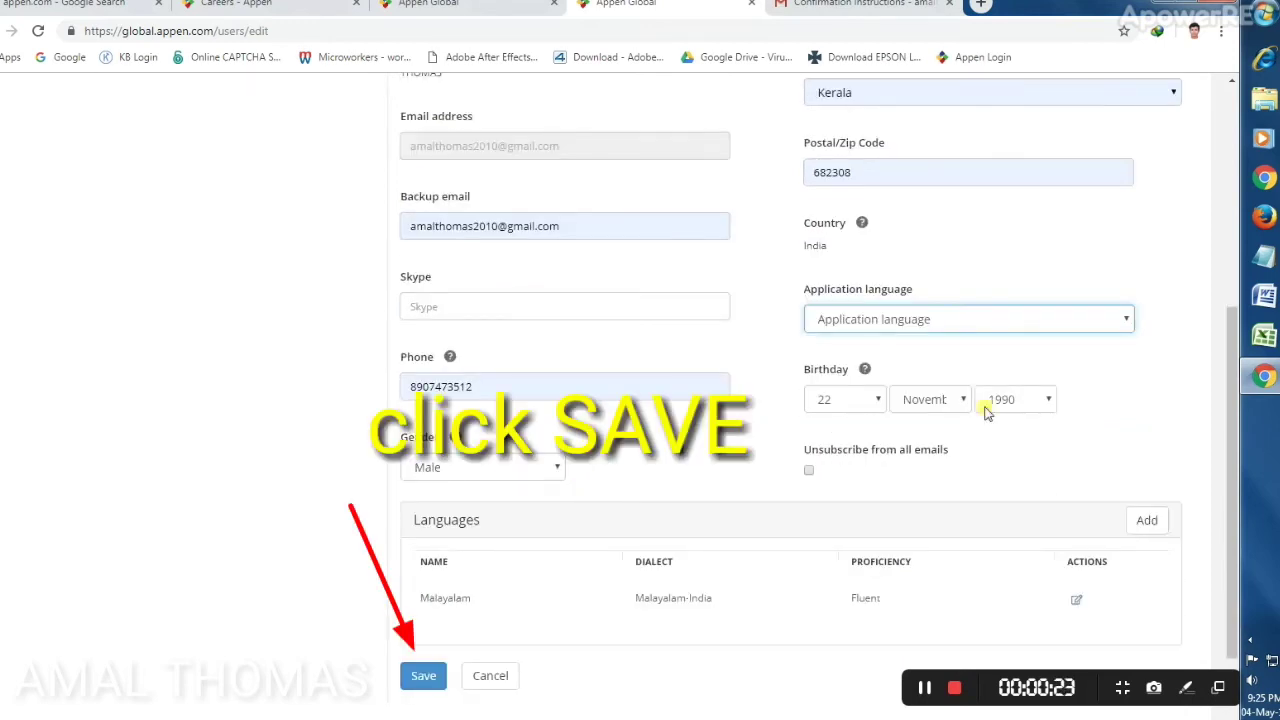
{"action": "scroll", "coordinate": [530, 585], "scroll_direction": "down", "scroll_amount": 2}
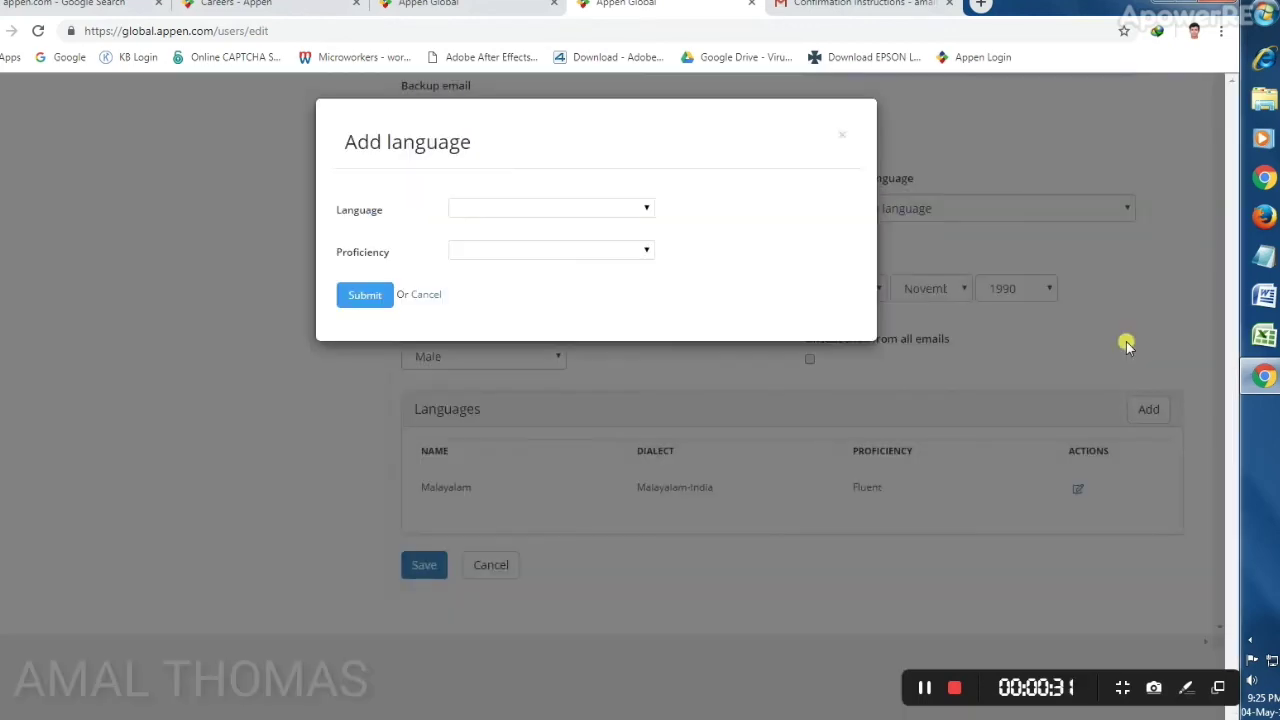
{"action": "left_click", "coordinate": [640, 211]}
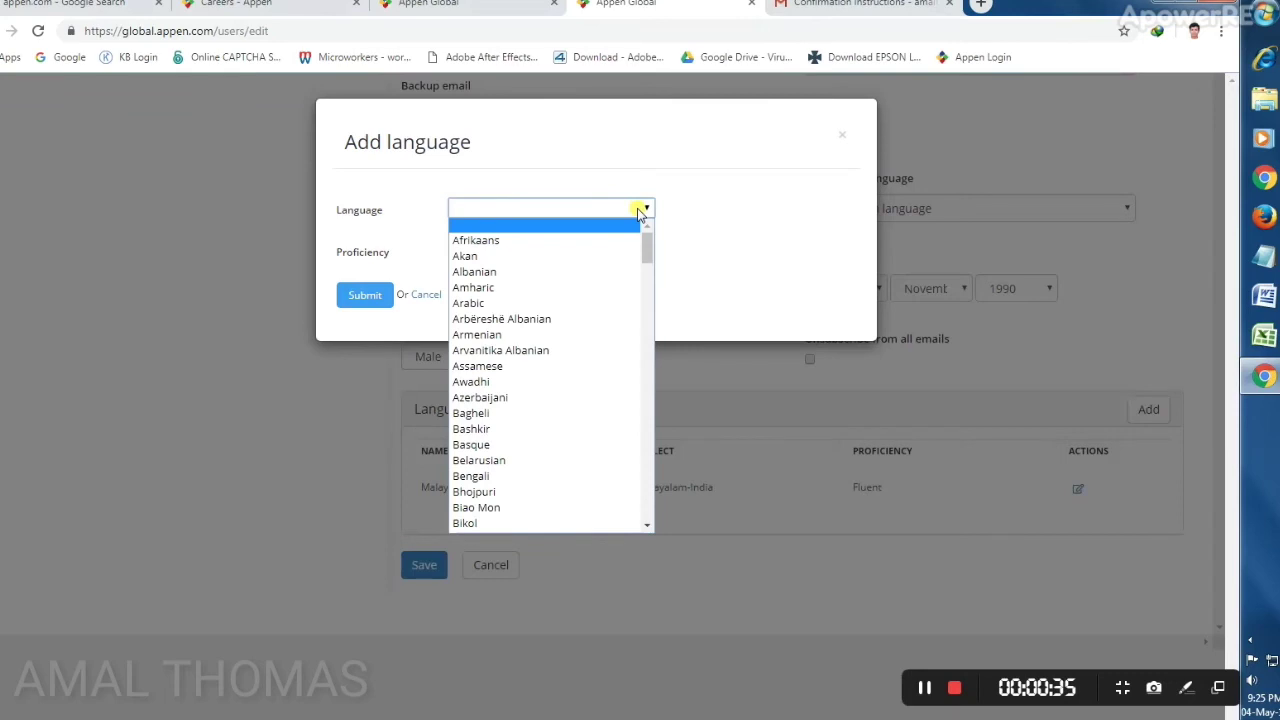
{"action": "key", "text": "e"}
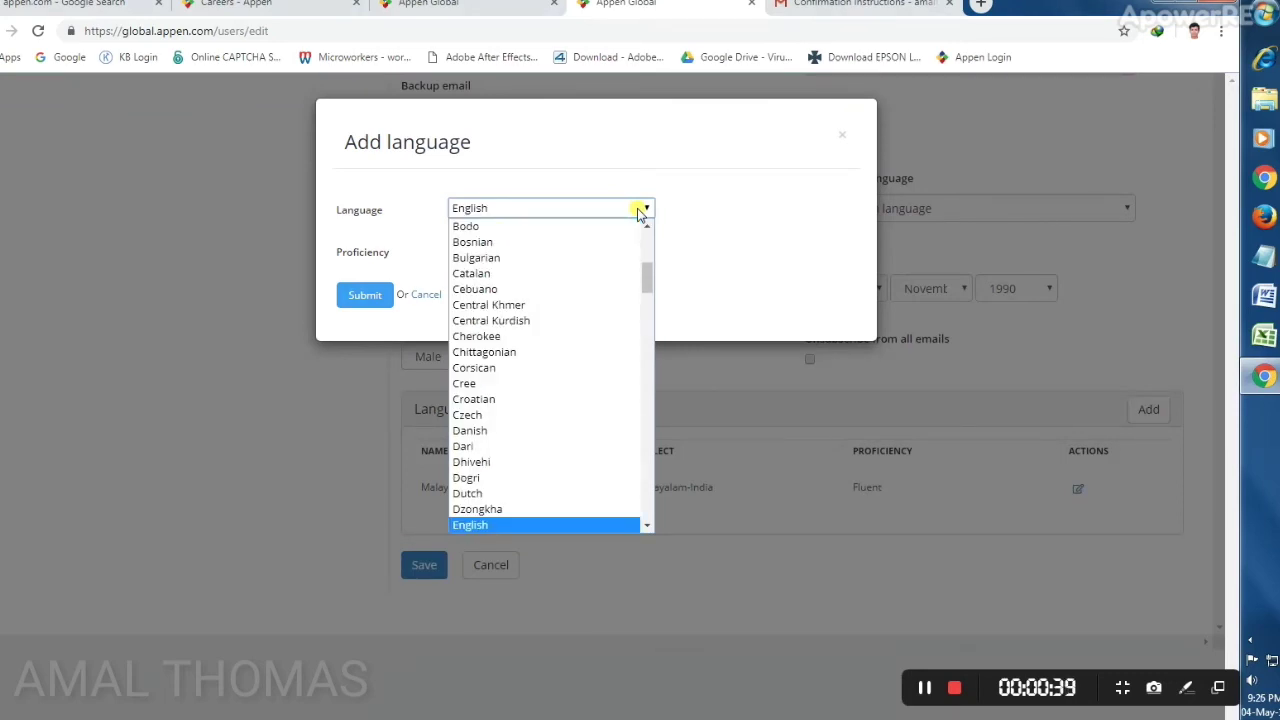
{"action": "left_click", "coordinate": [509, 524]}
{"action": "left_click", "coordinate": [490, 253]}
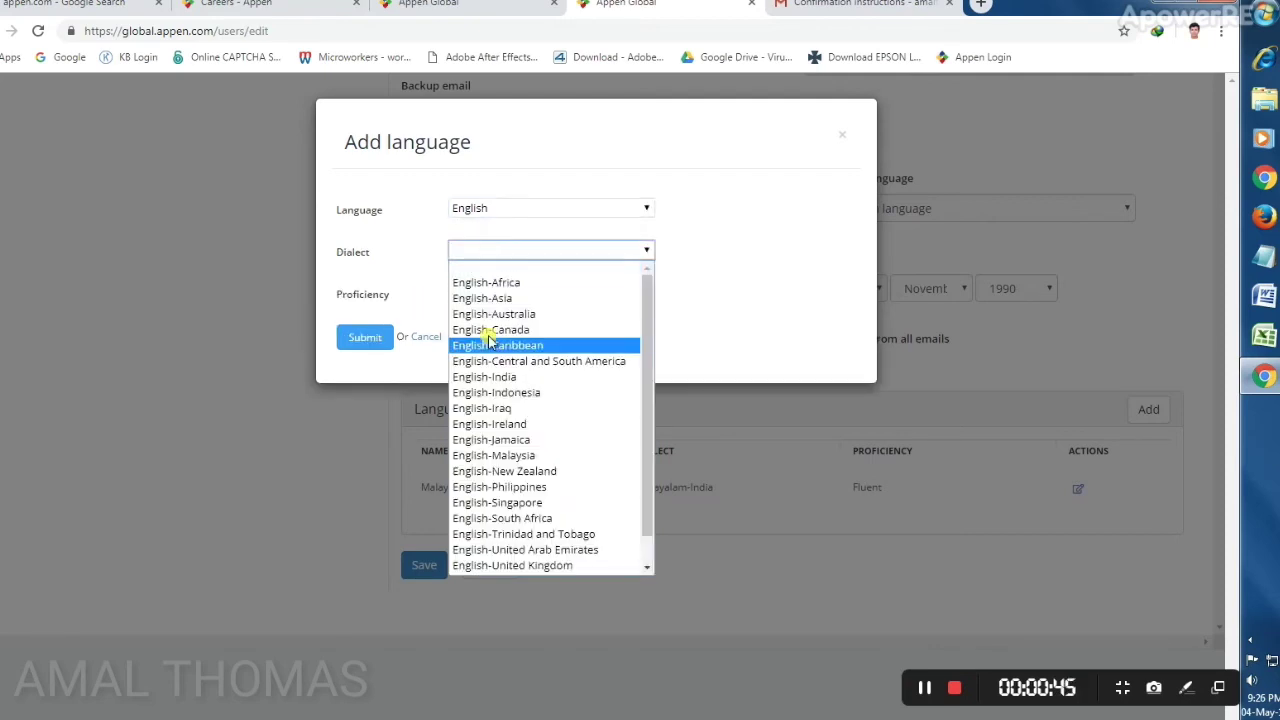
{"action": "left_click", "coordinate": [490, 377]}
{"action": "left_click", "coordinate": [508, 292]}
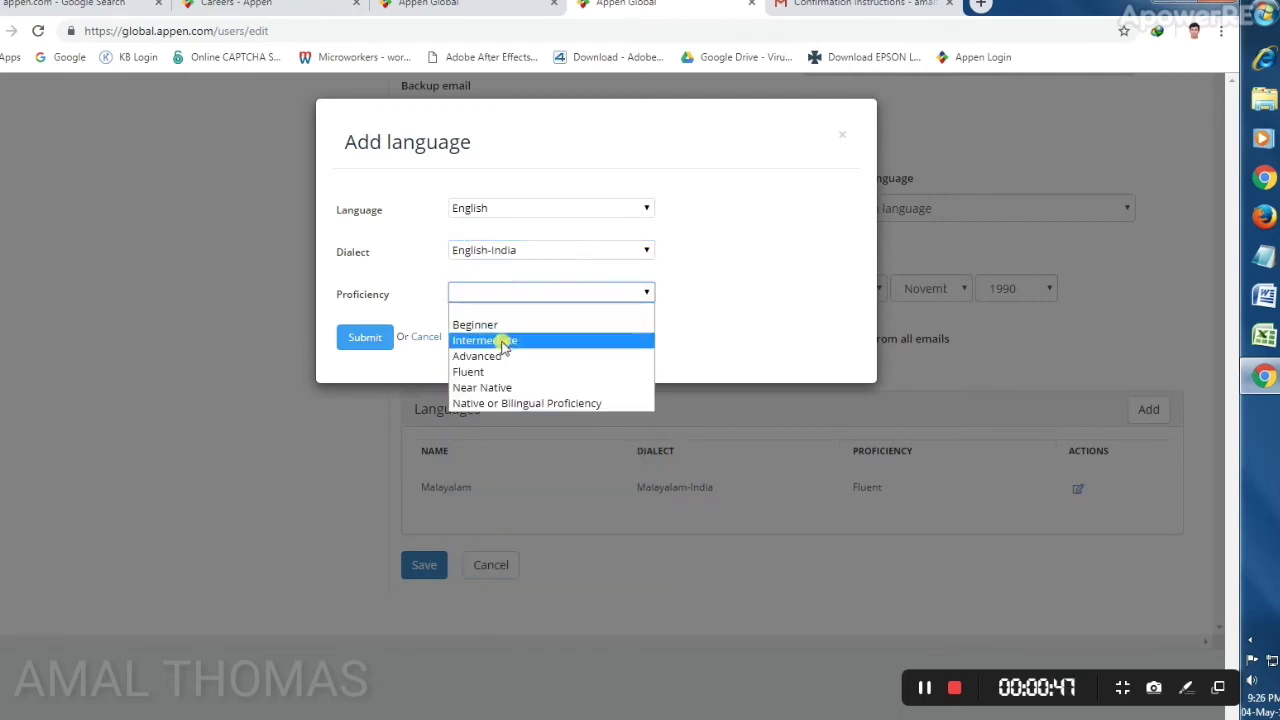
{"action": "left_click", "coordinate": [474, 368]}
{"action": "left_click", "coordinate": [363, 338]}
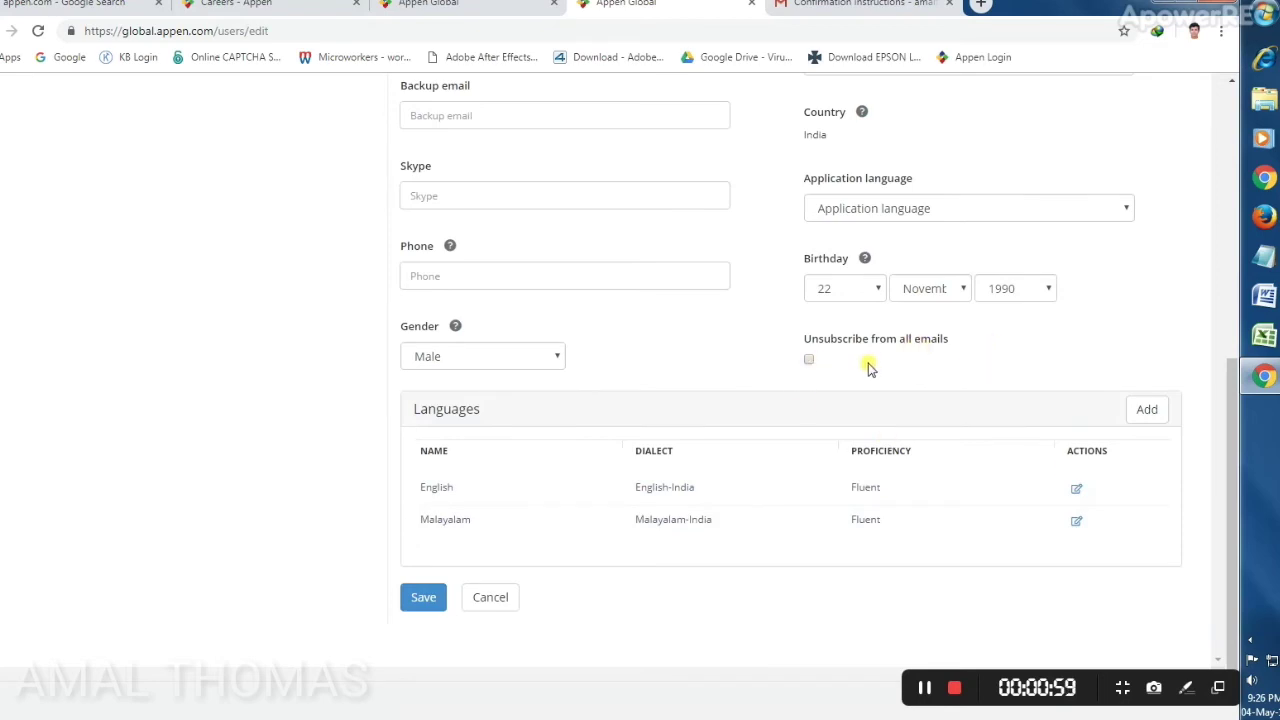
- Save the updated account settings
{"action": "left_click", "coordinate": [418, 603]}
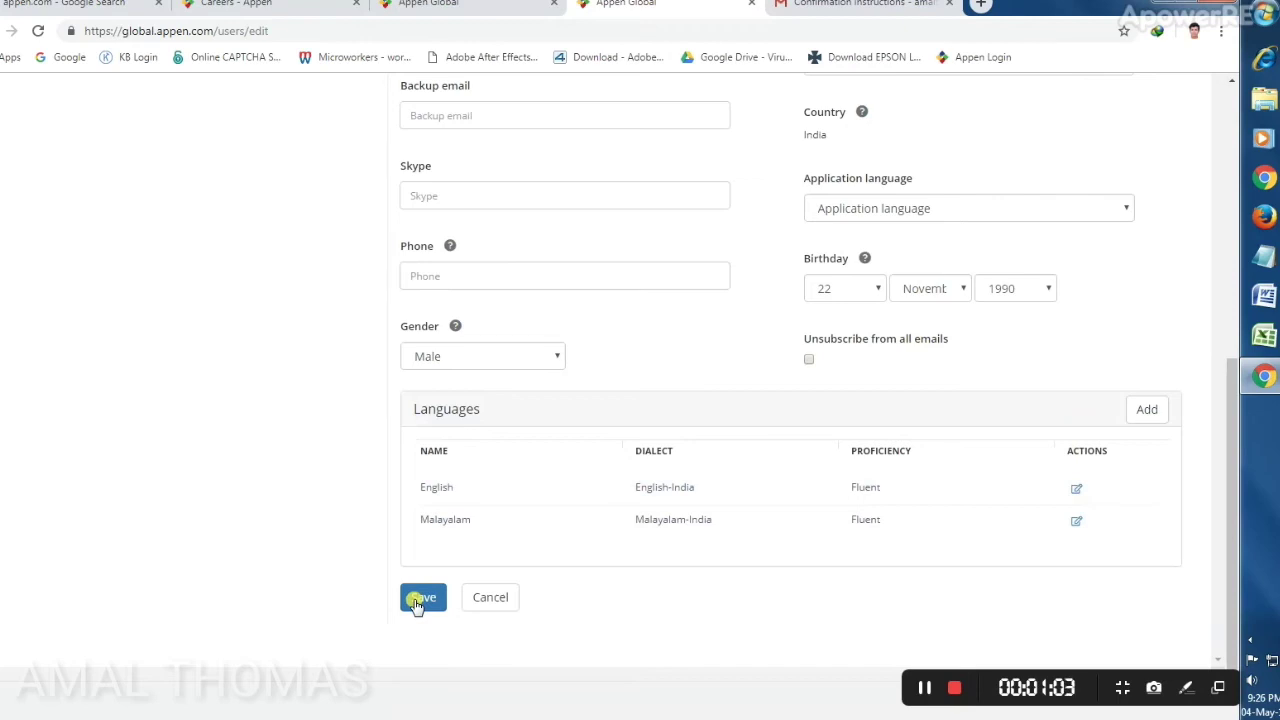
{"action": "scroll", "coordinate": [418, 603], "scroll_direction": "down", "scroll_amount": 1}
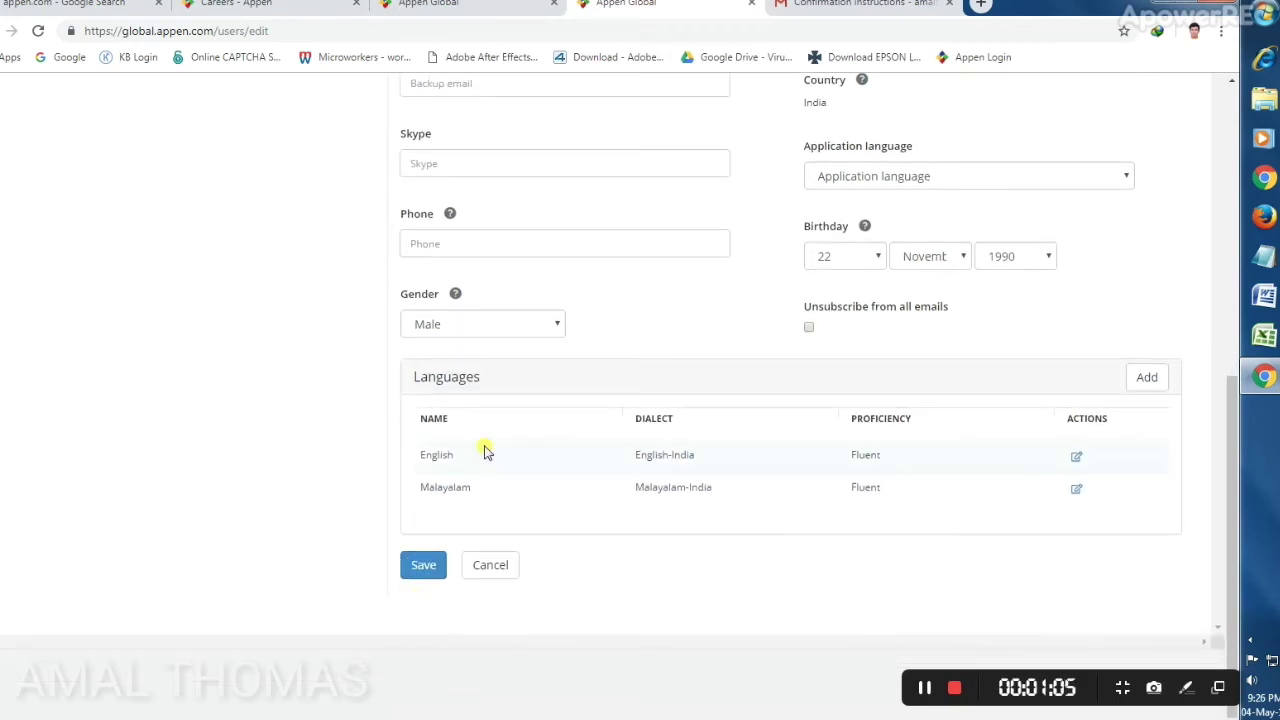
{"action": "left_click", "coordinate": [427, 567]}
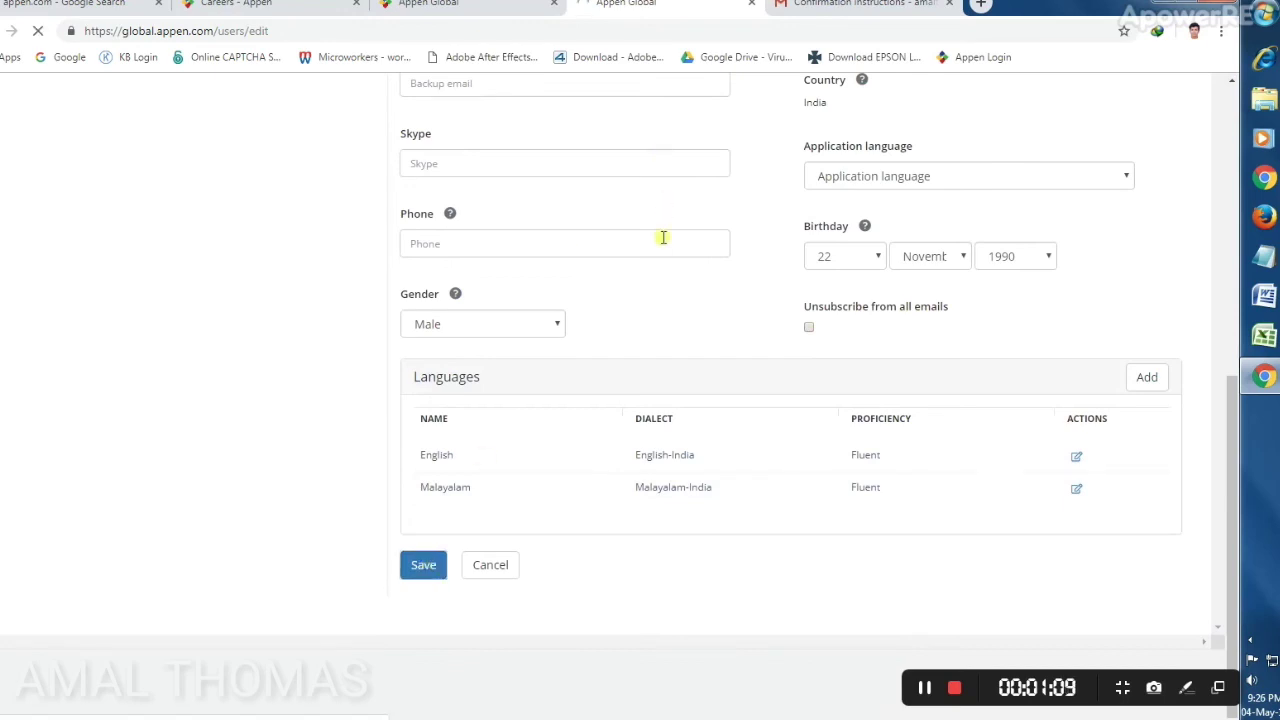
{"action": "scroll", "coordinate": [663, 237], "scroll_direction": "up", "scroll_amount": 6}
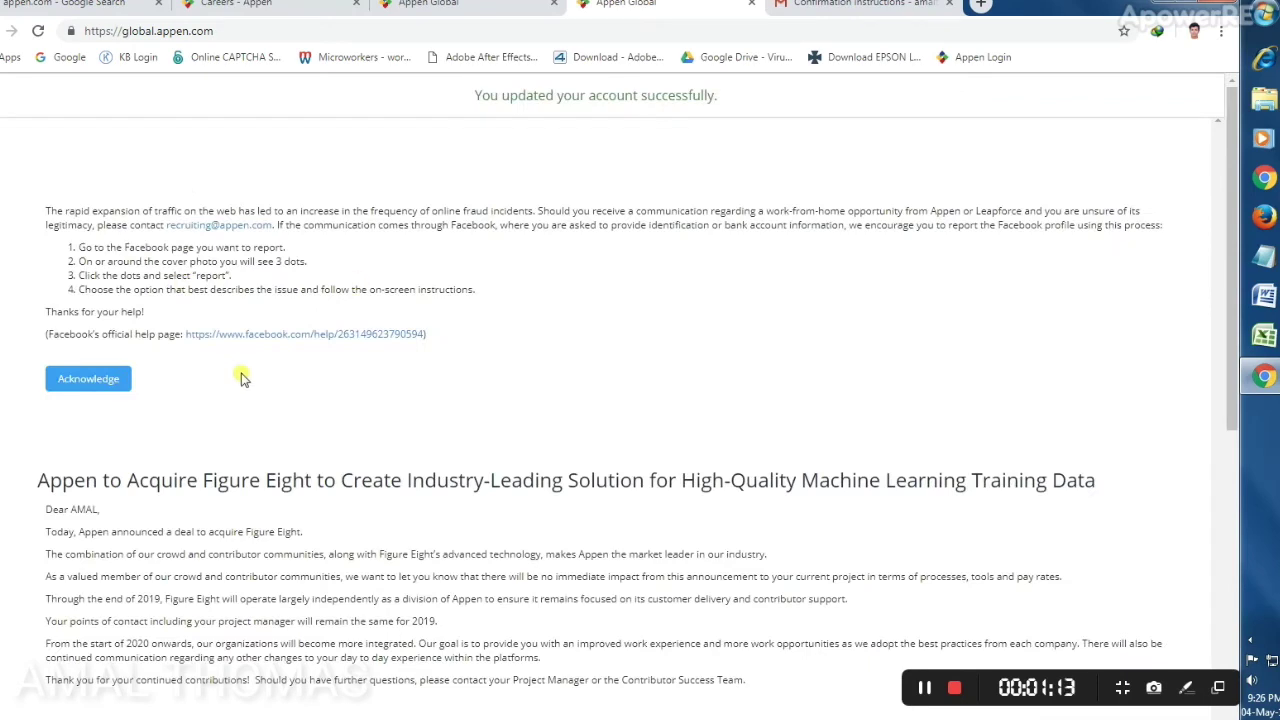
- Read the home page announcements and acknowledge the one about Appen acquiring Figure Eight
{"action": "scroll", "coordinate": [240, 378], "scroll_direction": "down", "scroll_amount": 5}
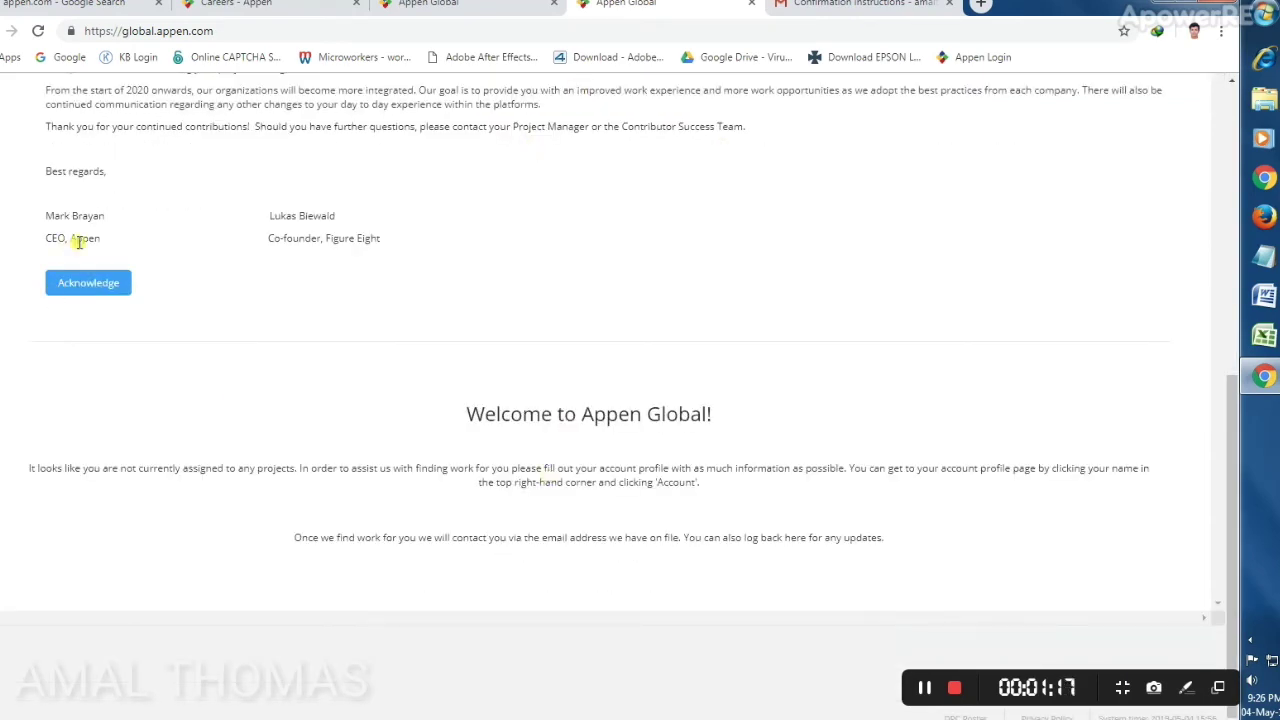
{"action": "scroll", "coordinate": [80, 242], "scroll_direction": "up", "scroll_amount": 2}
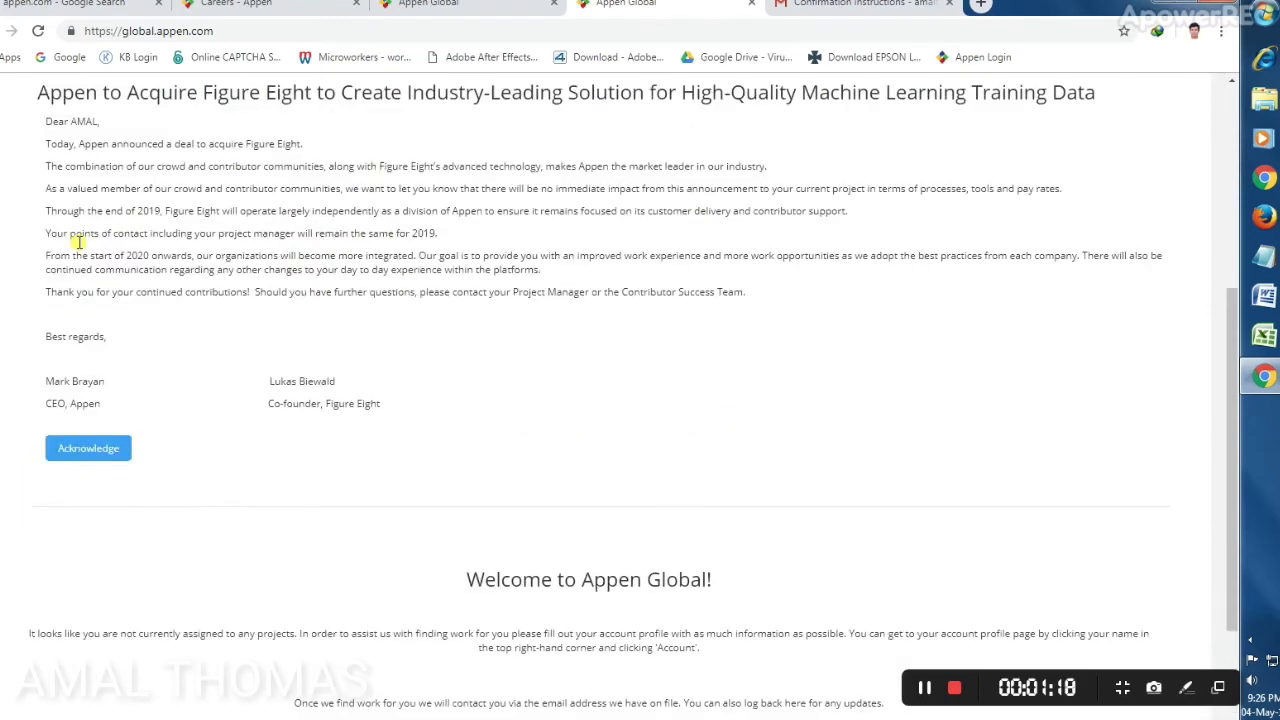
{"action": "left_click", "coordinate": [88, 449]}
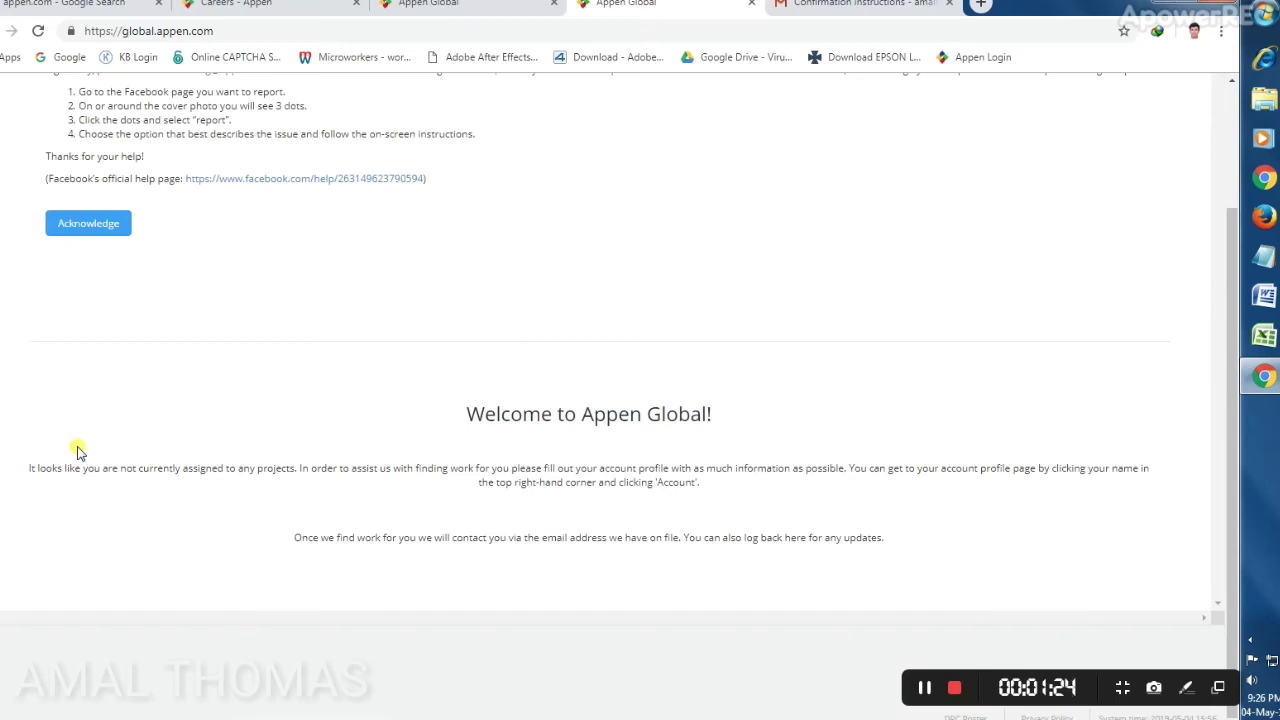
{"action": "scroll", "coordinate": [78, 450], "scroll_direction": "up", "scroll_amount": 2}
{"action": "scroll", "coordinate": [78, 450], "scroll_direction": "down", "scroll_amount": 2}
{"action": "scroll", "coordinate": [928, 690], "scroll_direction": "up", "scroll_amount": 2}
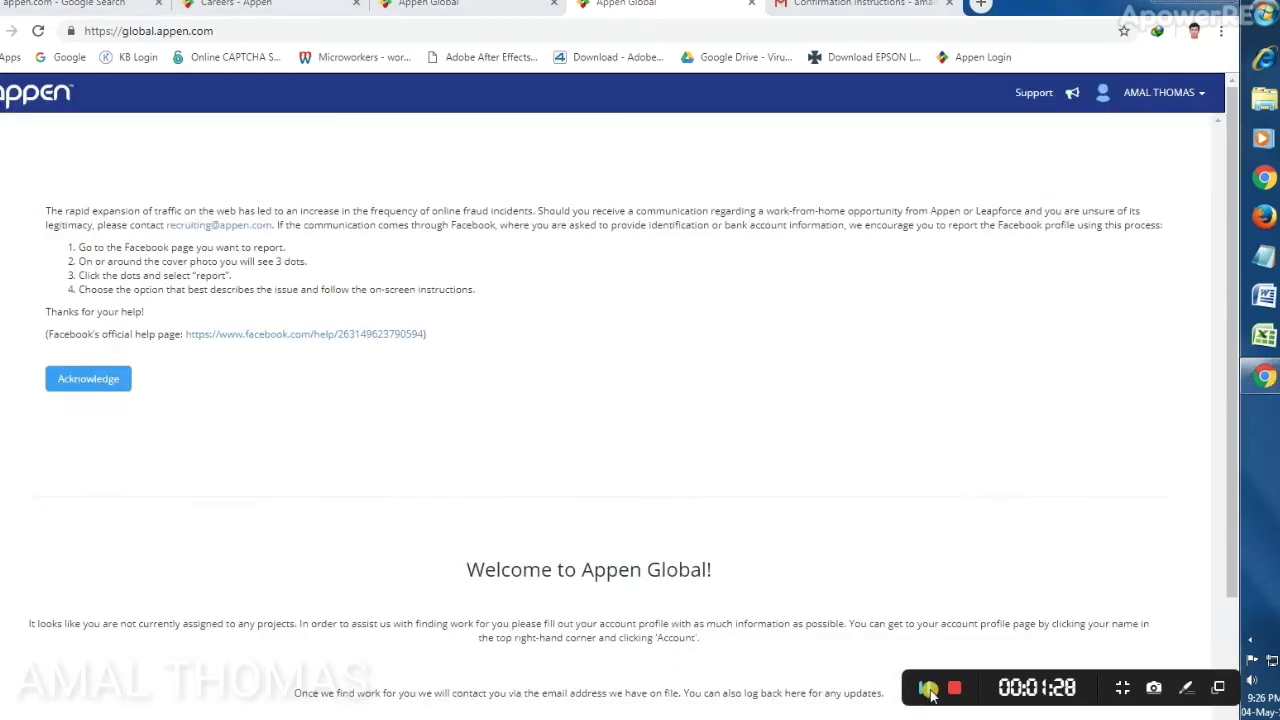
- Open the My availability page from the account options and review its available hours and instructions
{"action": "left_click", "coordinate": [1138, 94]}
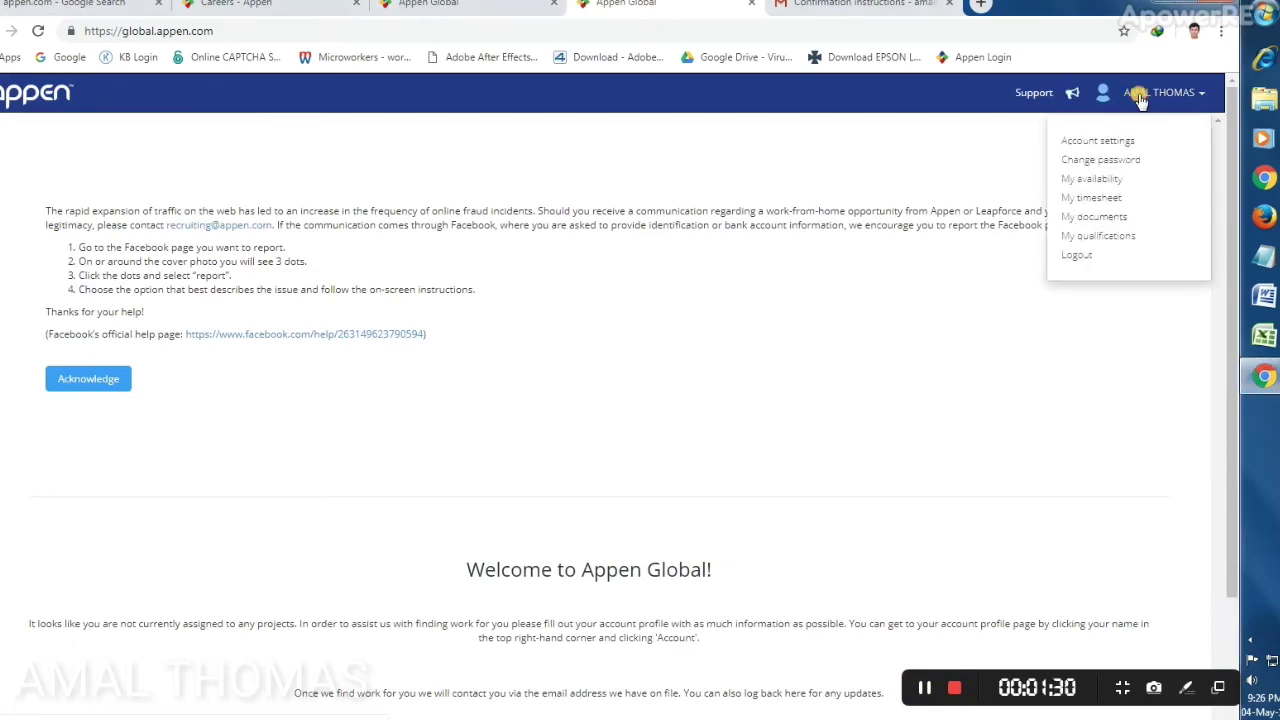
{"action": "left_click", "coordinate": [1110, 183]}
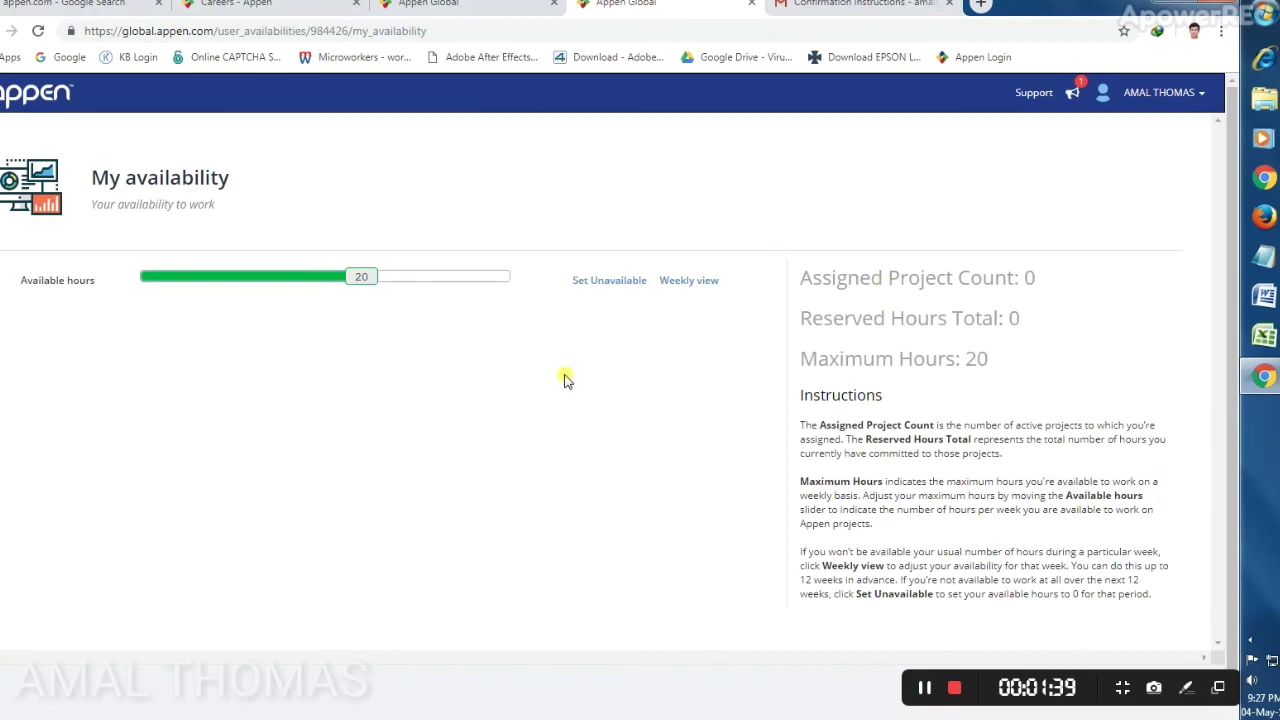
{"action": "scroll", "coordinate": [563, 376], "scroll_direction": "down", "scroll_amount": 1}
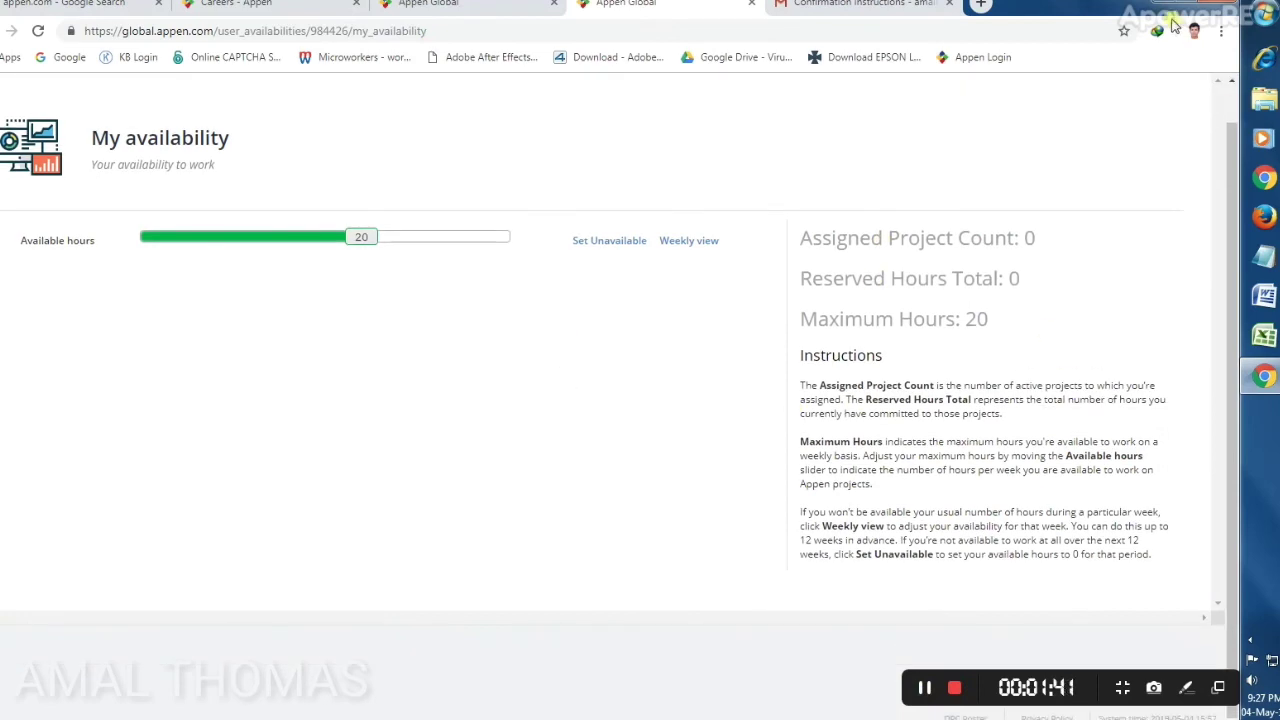
{"action": "scroll", "coordinate": [1115, 177], "scroll_direction": "up", "scroll_amount": 1}
- Open the My timesheet page and review its payments table, payment provider and instructions
{"action": "left_click", "coordinate": [1141, 93]}
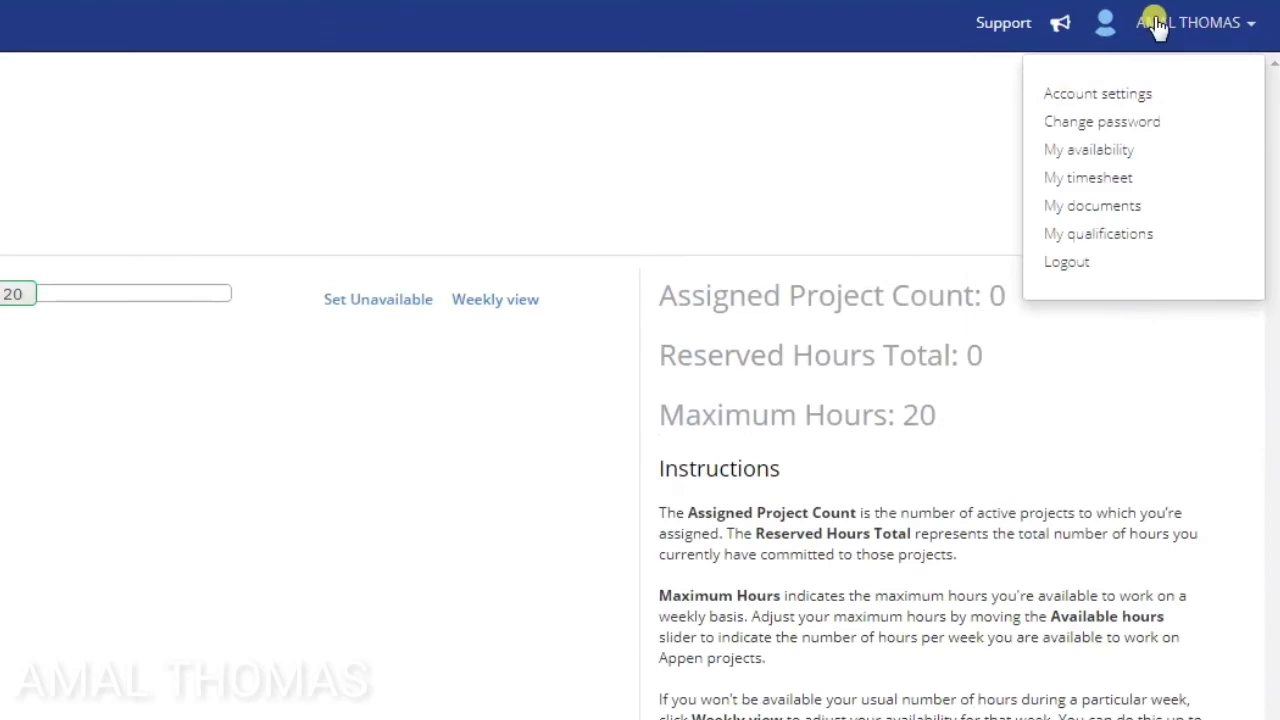
{"action": "left_click", "coordinate": [1106, 187]}
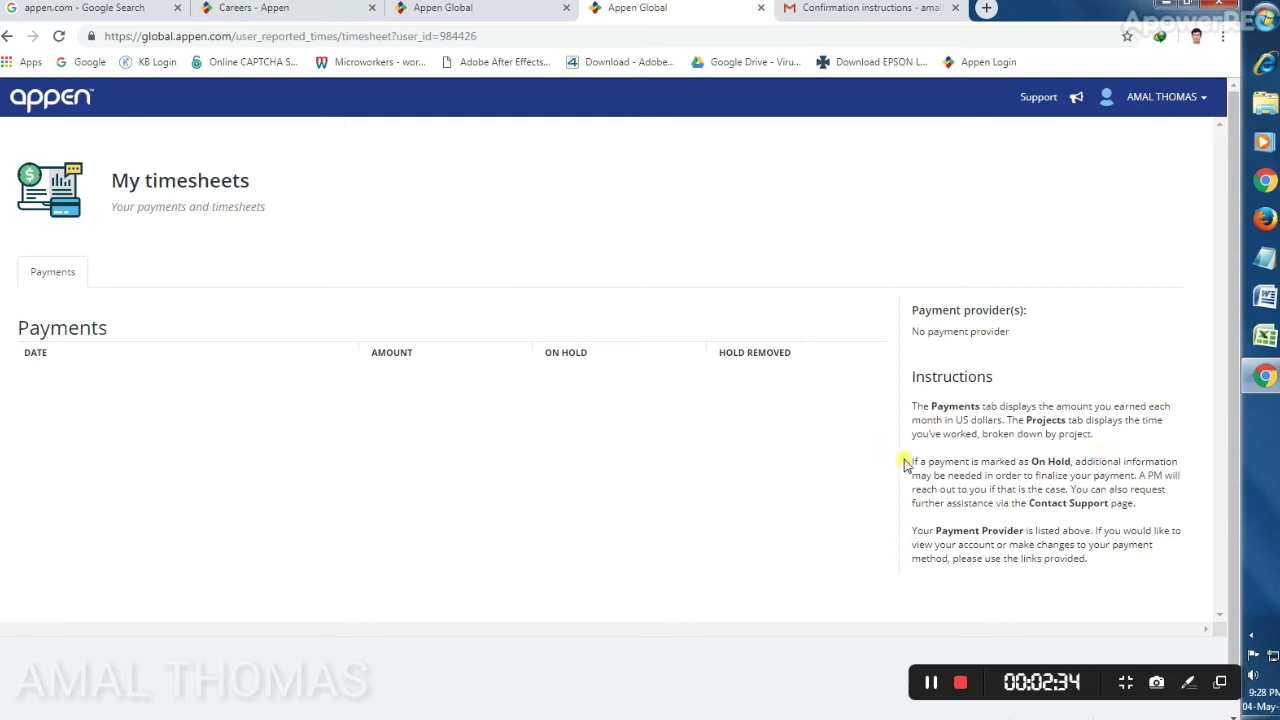
{"action": "scroll", "coordinate": [1018, 548], "scroll_direction": "down", "scroll_amount": 1}
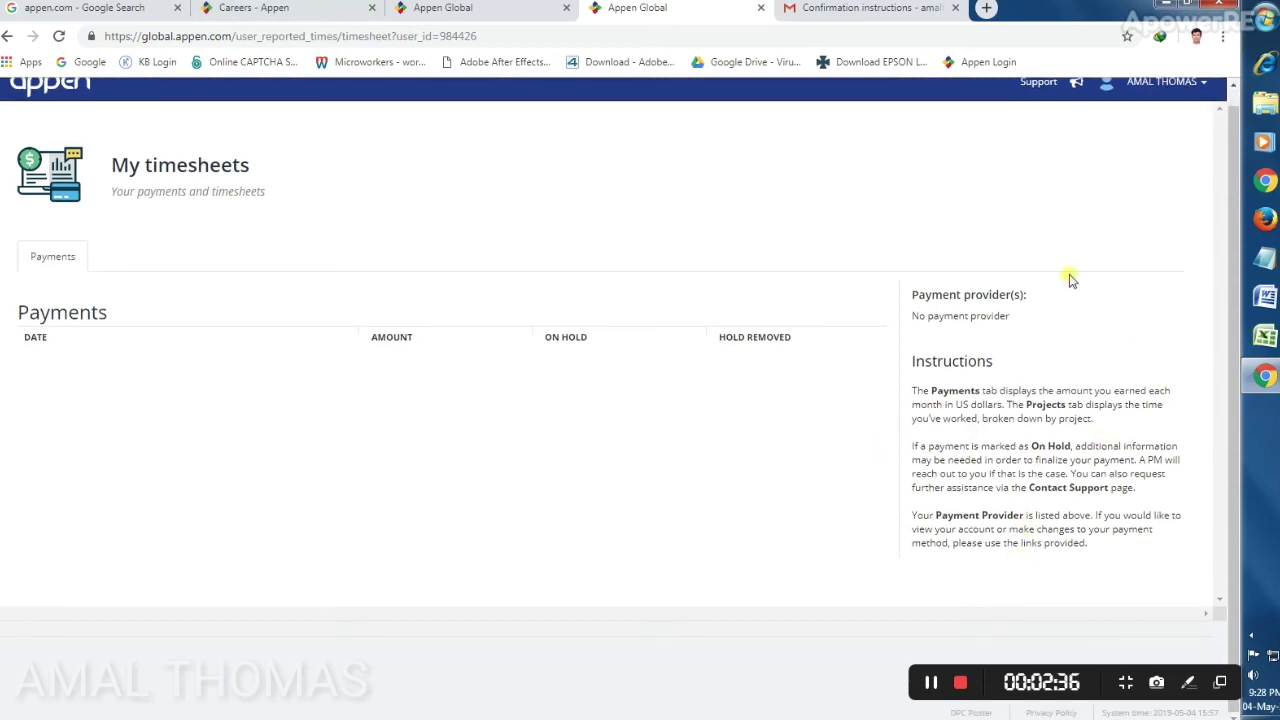
{"action": "scroll", "coordinate": [1071, 277], "scroll_direction": "up", "scroll_amount": 1}
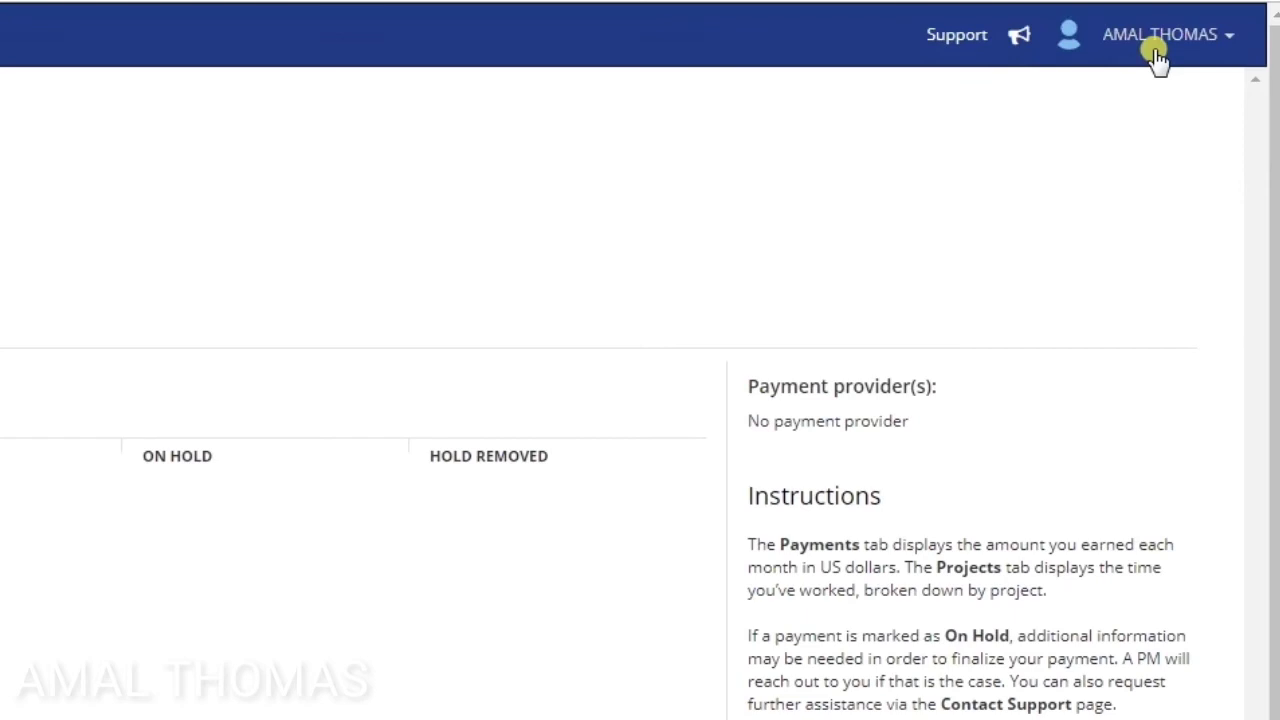
- Open the My documents page, view the legal documents and check the Add Document form without uploading a file
{"action": "left_click", "coordinate": [1157, 57]}
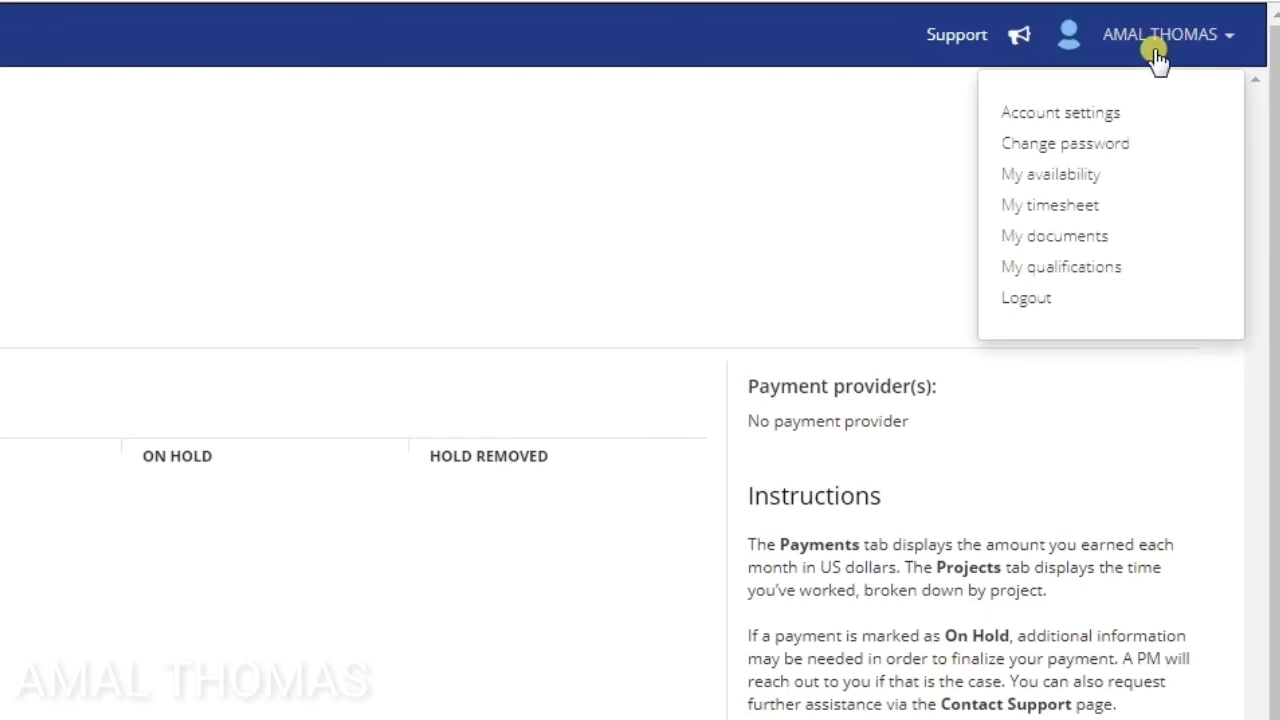
{"action": "left_click", "coordinate": [1090, 238]}
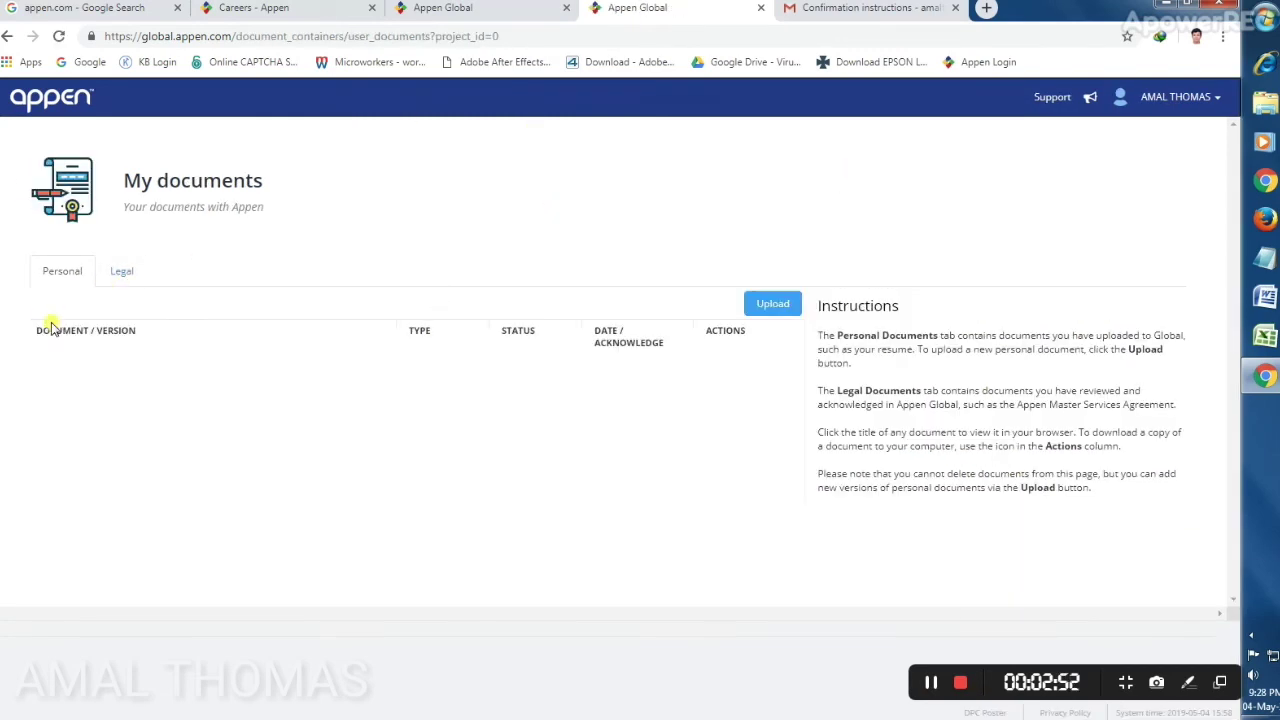
{"action": "left_click", "coordinate": [136, 275]}
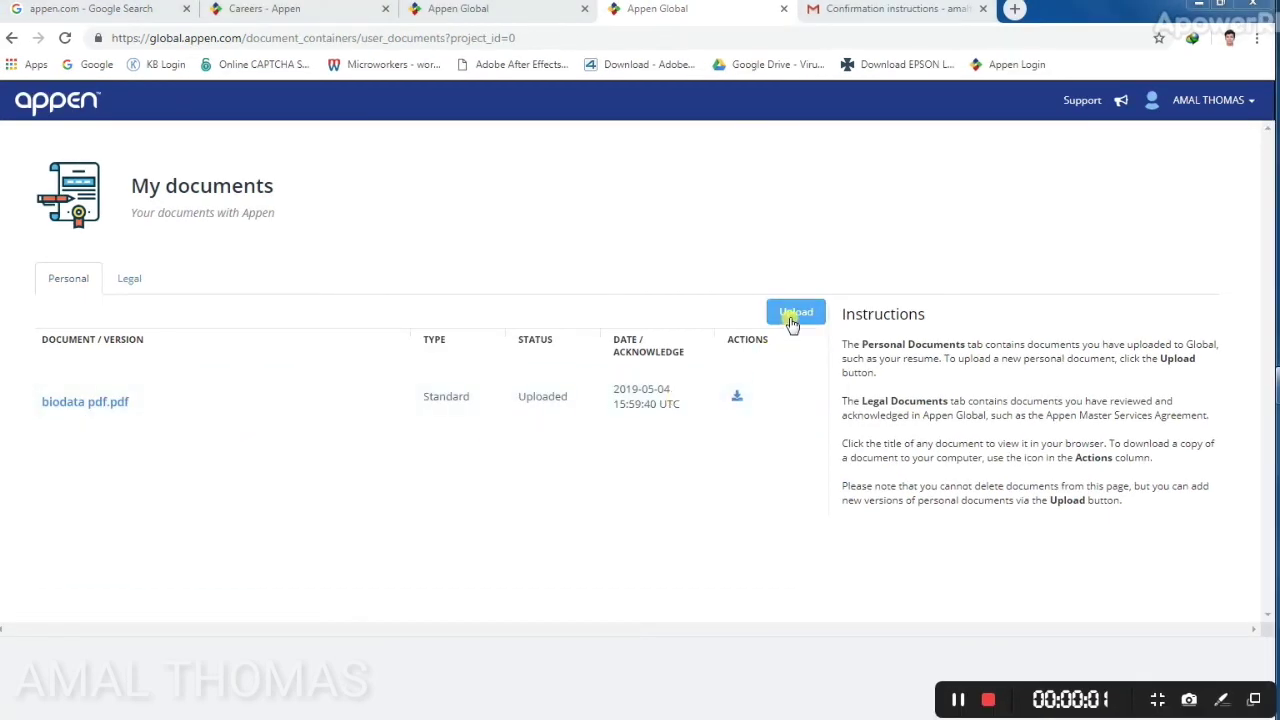
{"action": "left_click", "coordinate": [794, 314]}
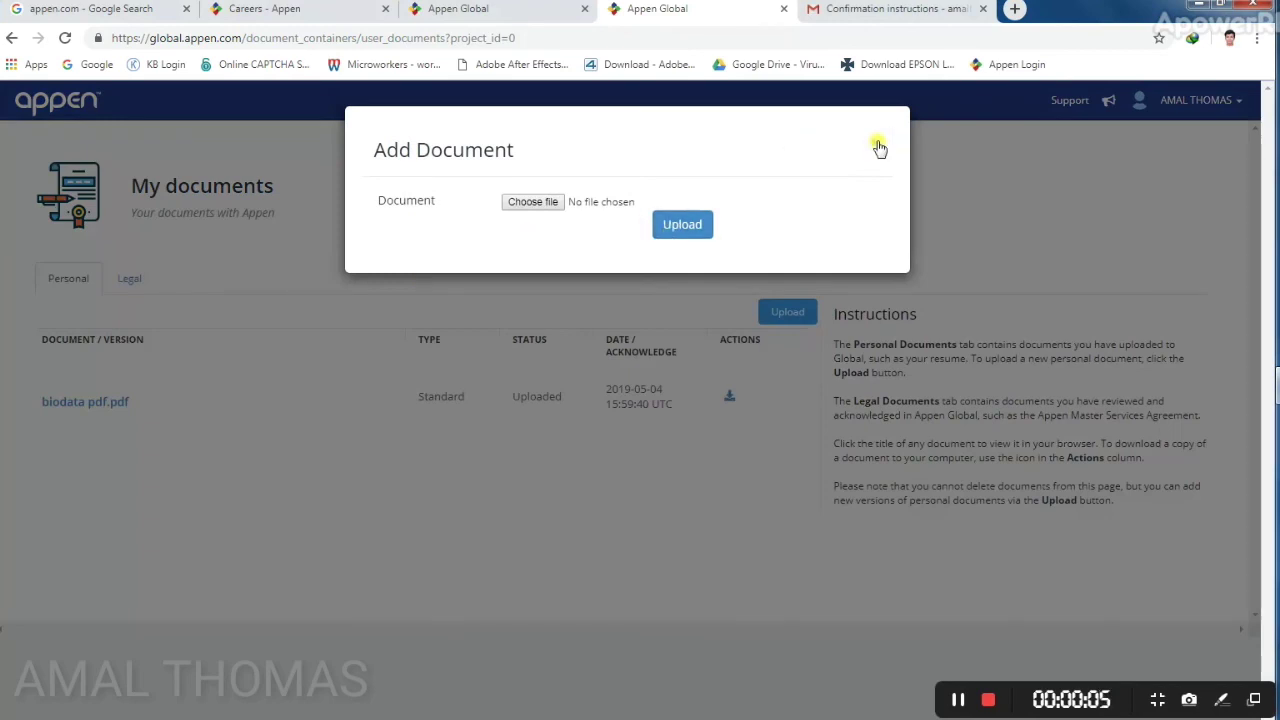
{"action": "left_click", "coordinate": [876, 143]}
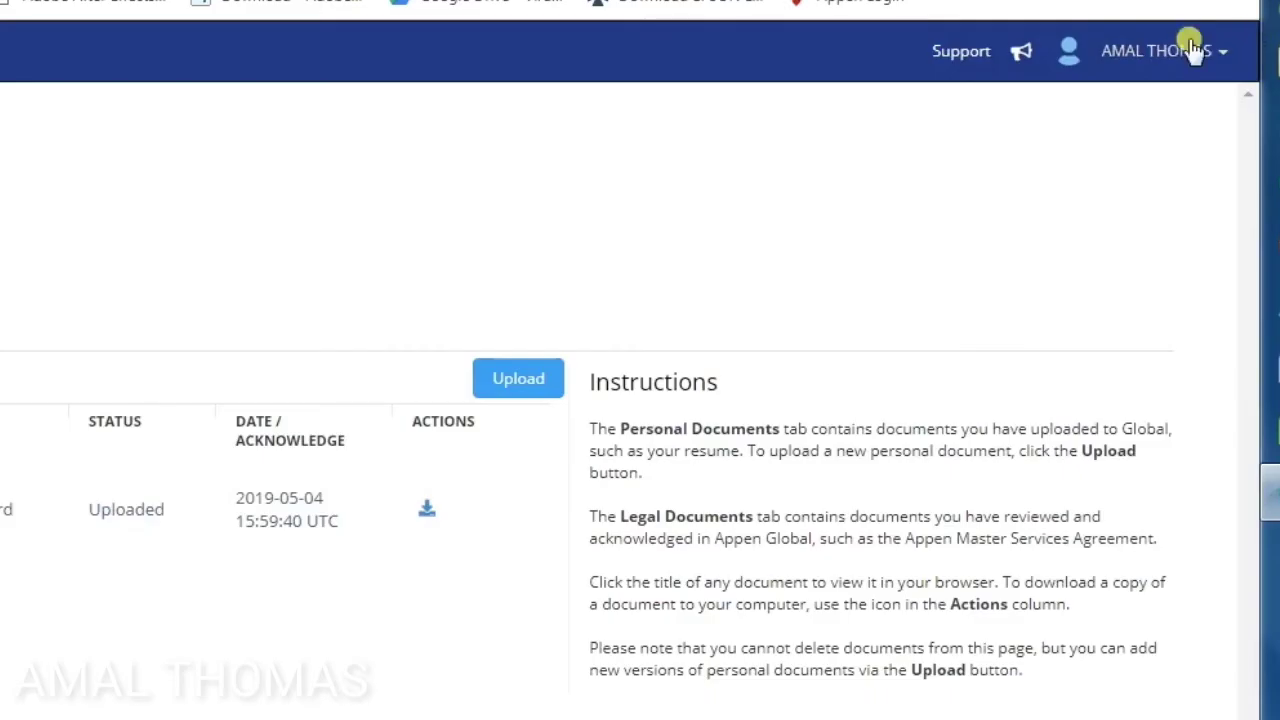
- Open the My qualifications page from the account options and review its available and completed quizzes
{"action": "left_click", "coordinate": [1233, 99]}
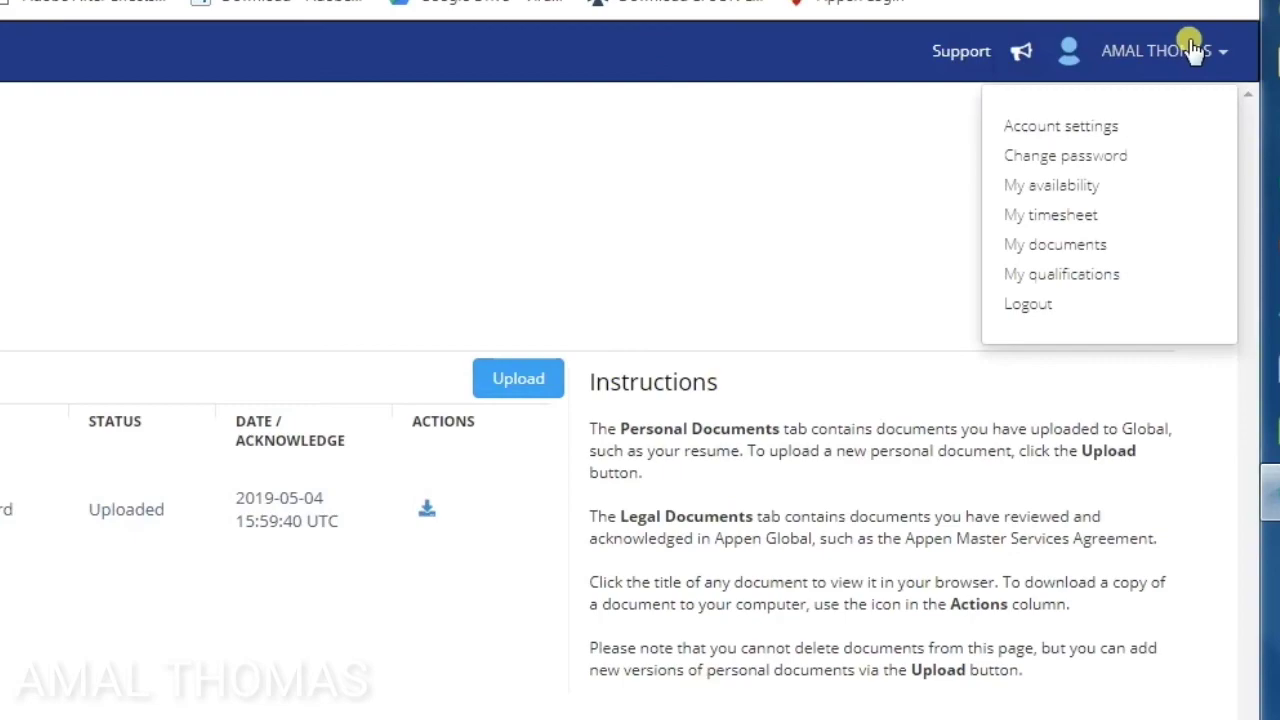
{"action": "left_click", "coordinate": [1073, 276]}
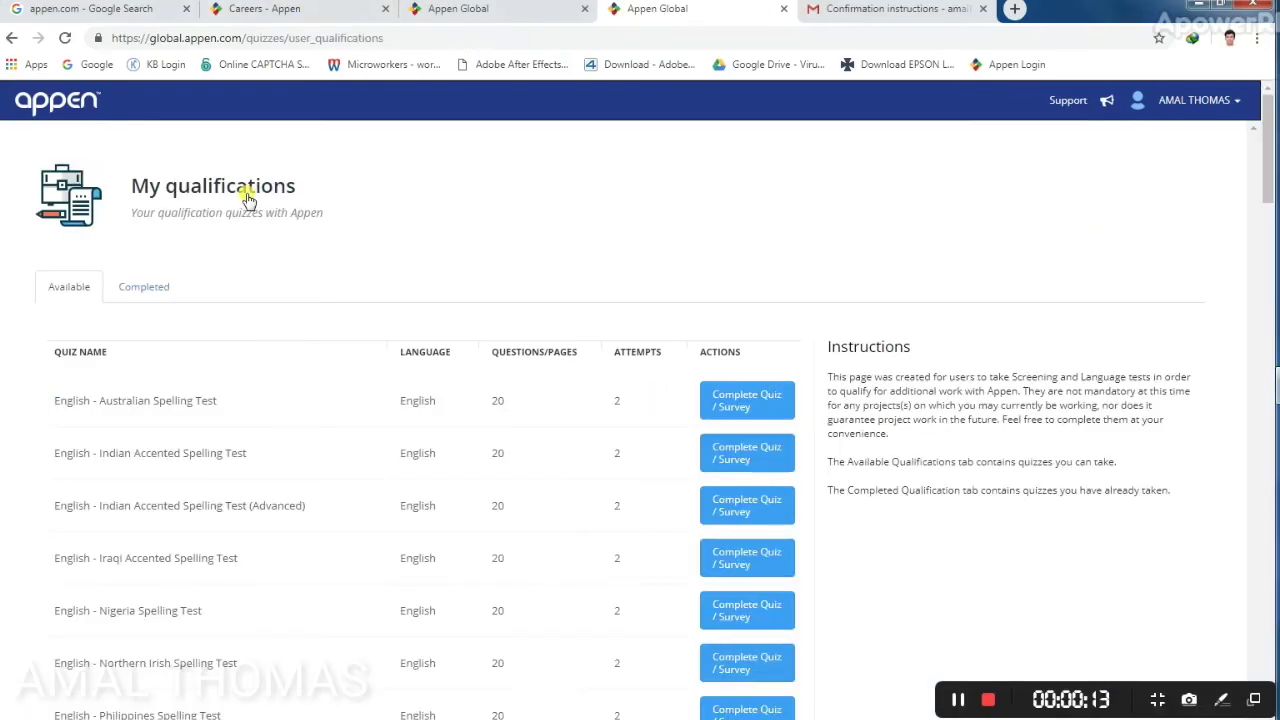
{"action": "scroll", "coordinate": [158, 303], "scroll_direction": "down", "scroll_amount": 1}
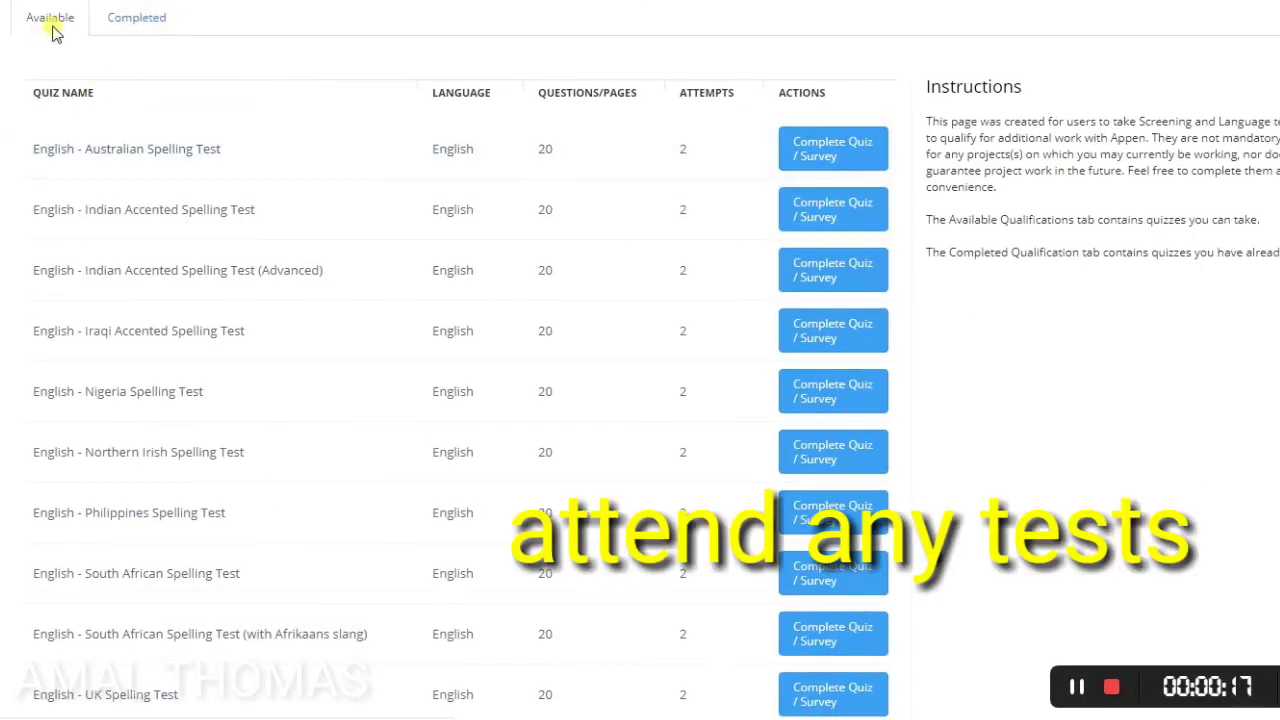
{"action": "left_click", "coordinate": [129, 22]}
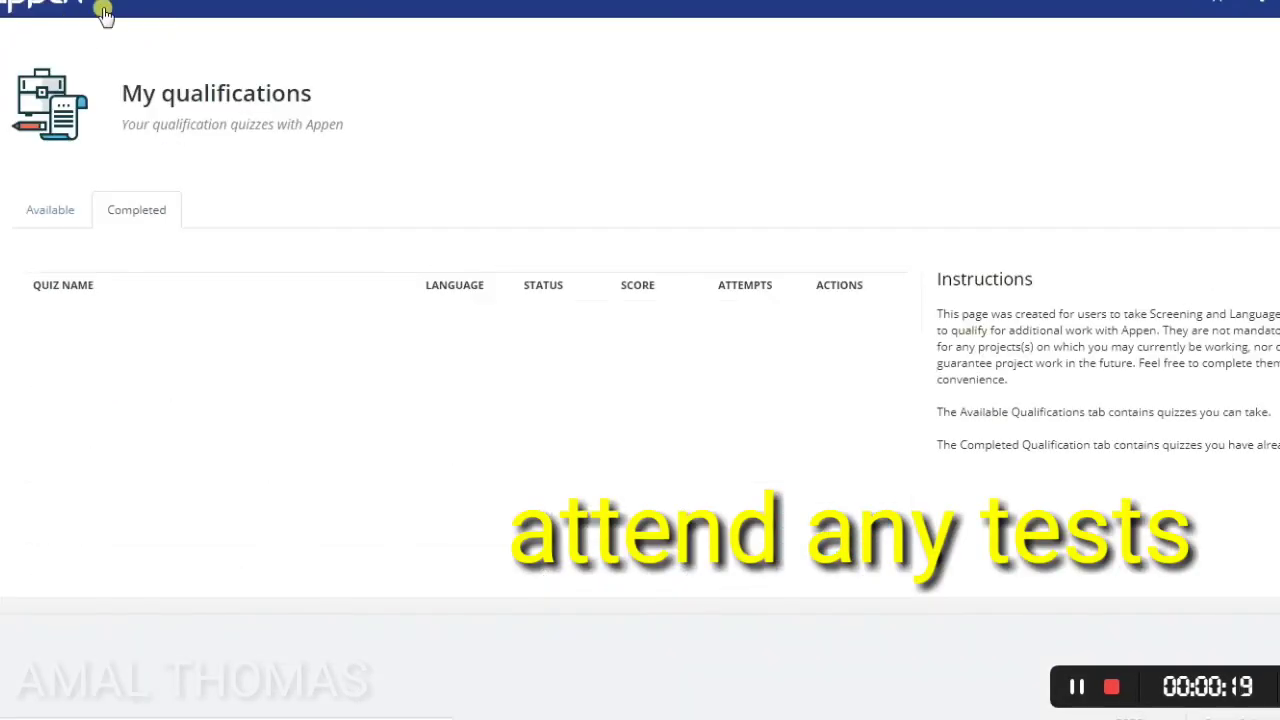
{"action": "left_click", "coordinate": [72, 215]}
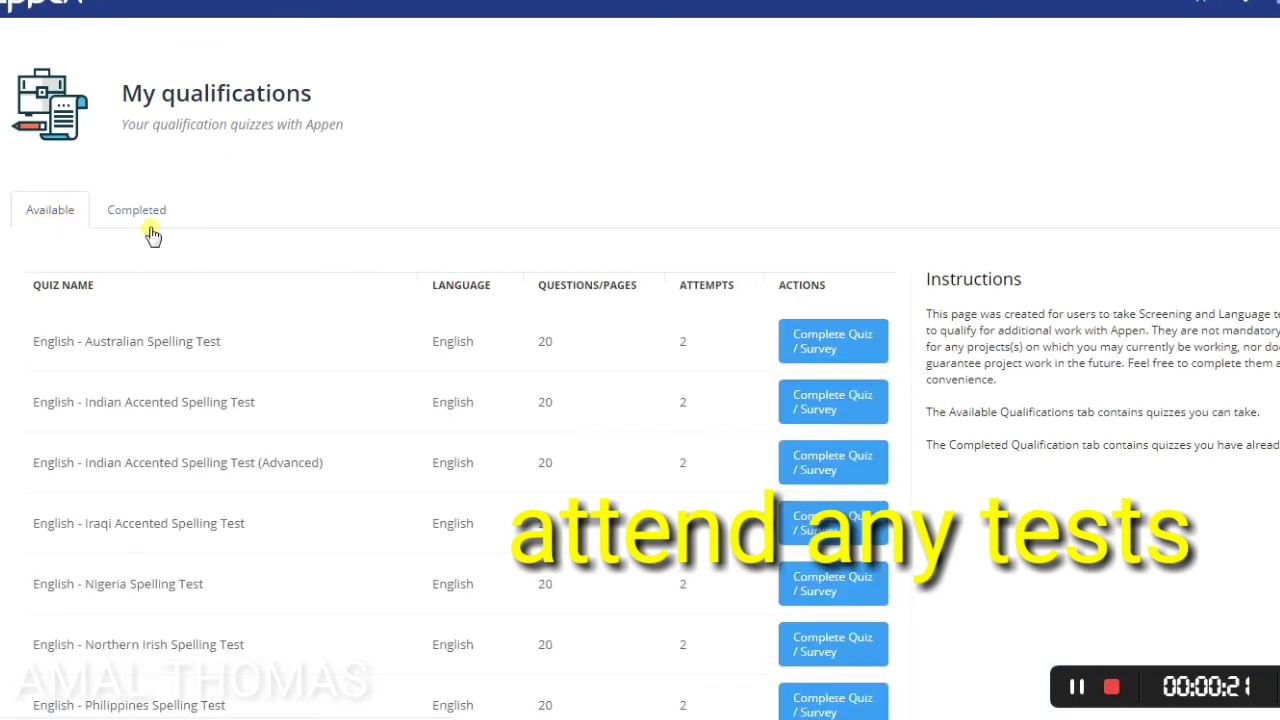
- Look through the full list of available qualification quizzes, including the English spelling, proficiency and translation tests
{"action": "scroll", "coordinate": [257, 449], "scroll_direction": "down", "scroll_amount": 1}
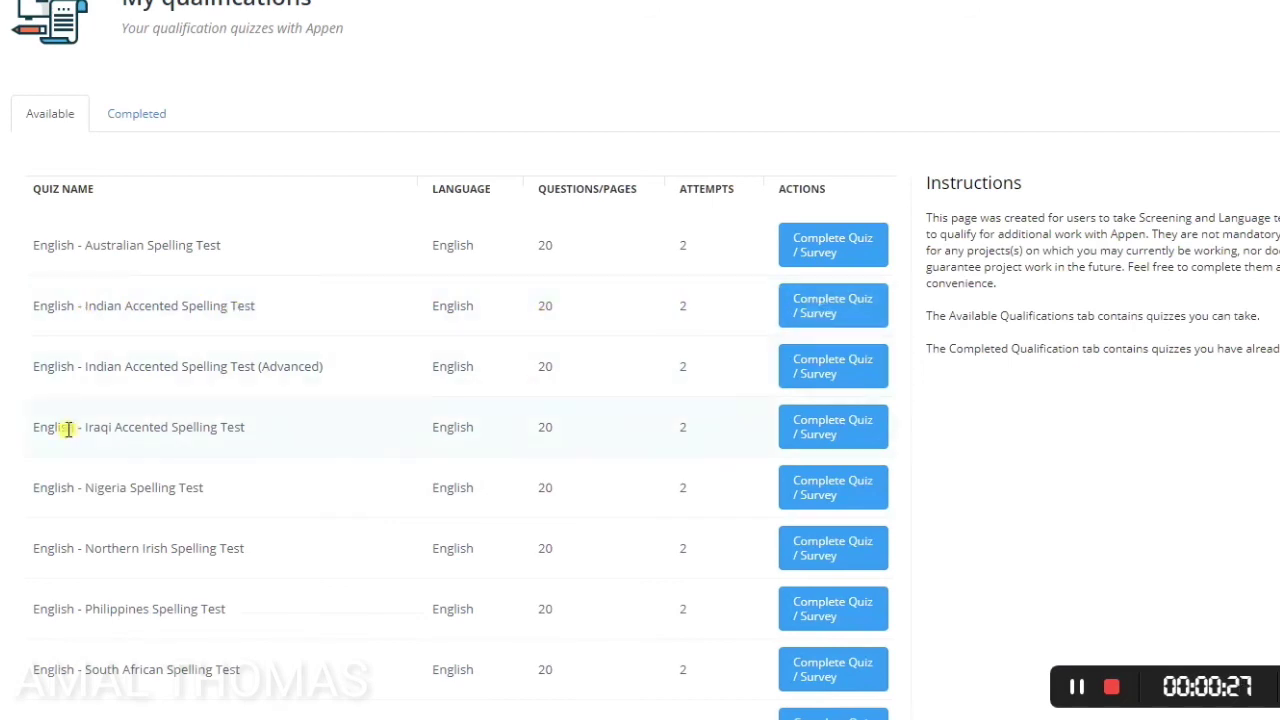
{"action": "scroll", "coordinate": [158, 440], "scroll_direction": "down", "scroll_amount": 1}
{"action": "scroll", "coordinate": [160, 441], "scroll_direction": "down", "scroll_amount": 1}
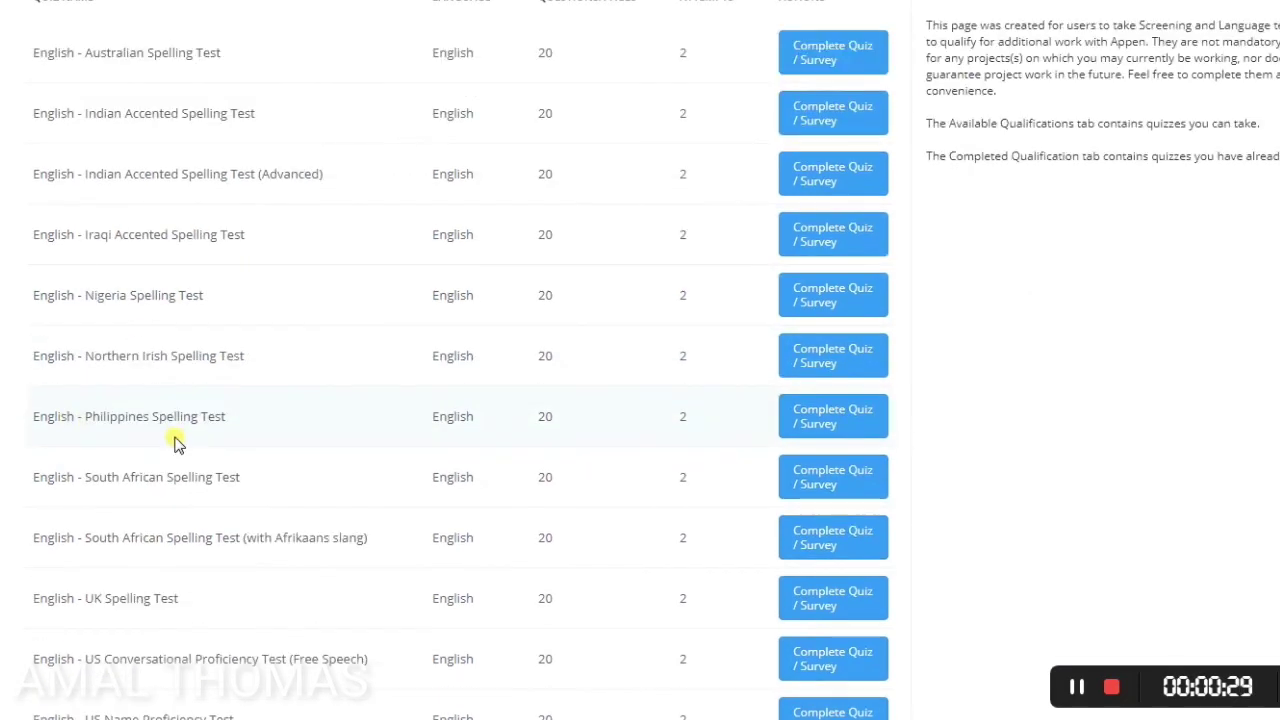
{"action": "scroll", "coordinate": [181, 440], "scroll_direction": "down", "scroll_amount": 4}
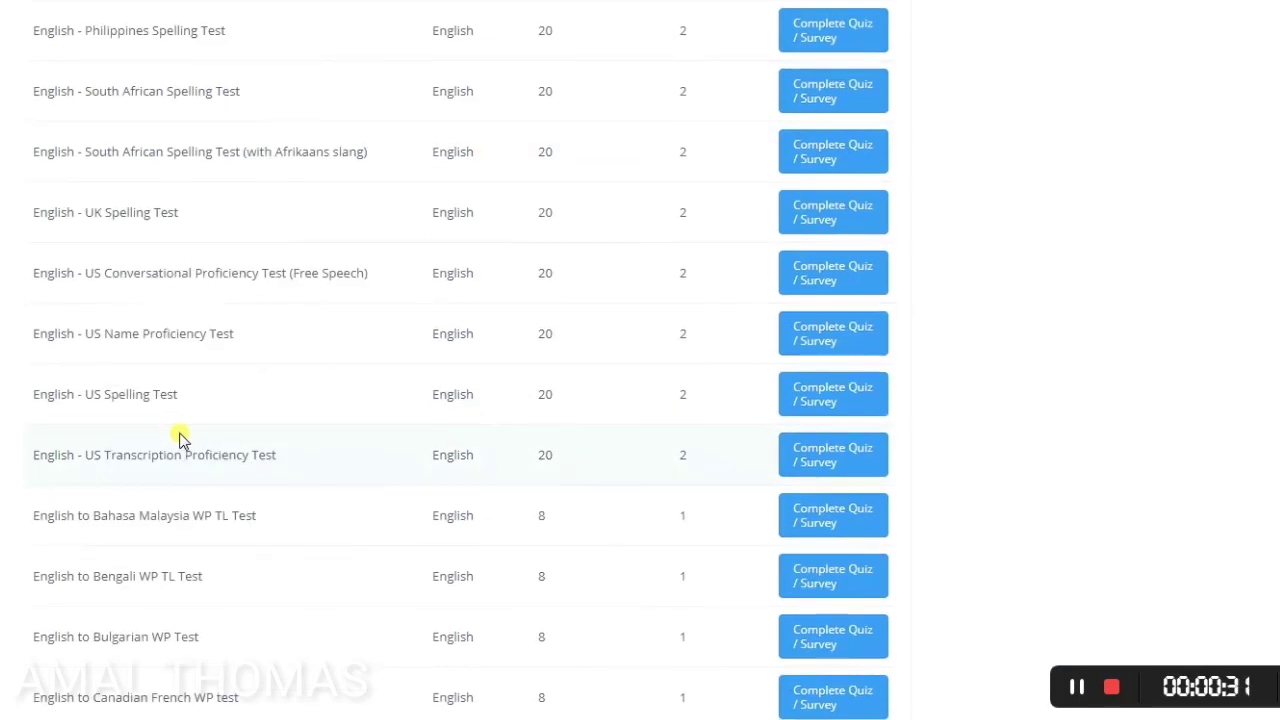
{"action": "scroll", "coordinate": [181, 440], "scroll_direction": "down", "scroll_amount": 1}
{"action": "scroll", "coordinate": [181, 440], "scroll_direction": "down", "scroll_amount": 8}
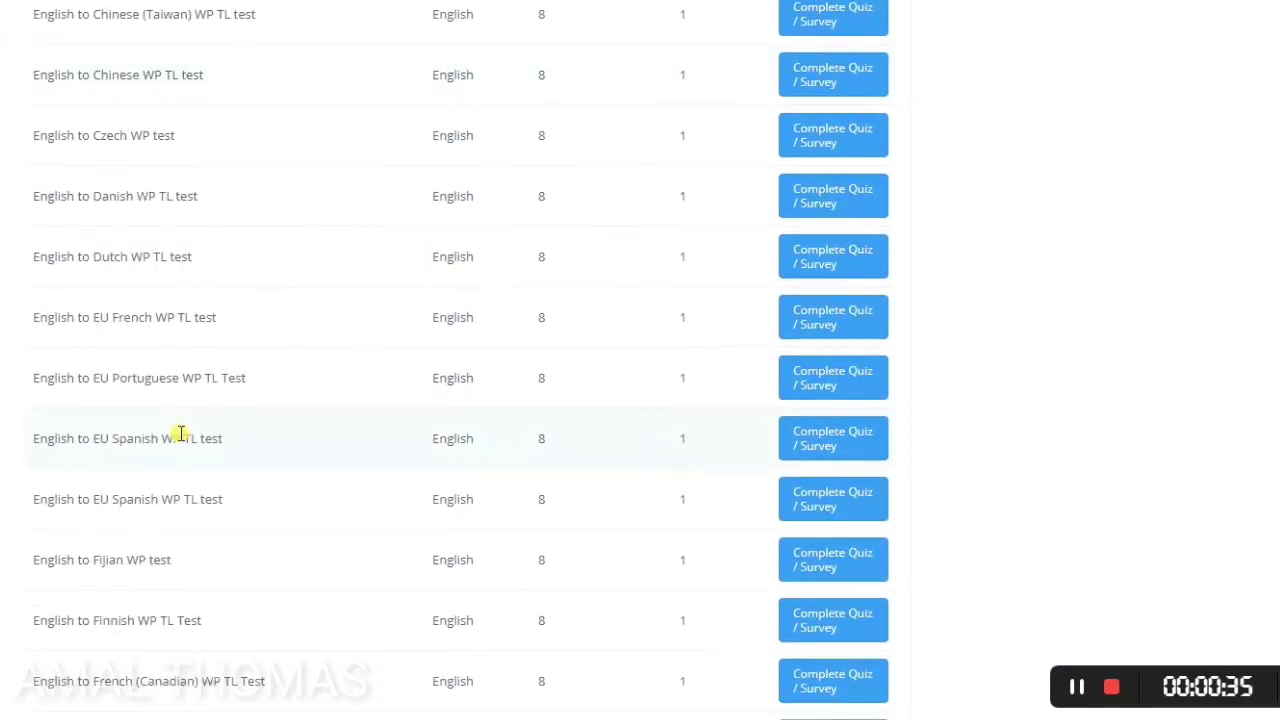
{"action": "scroll", "coordinate": [181, 440], "scroll_direction": "down", "scroll_amount": 10}
{"action": "scroll", "coordinate": [181, 424], "scroll_direction": "down", "scroll_amount": 10}
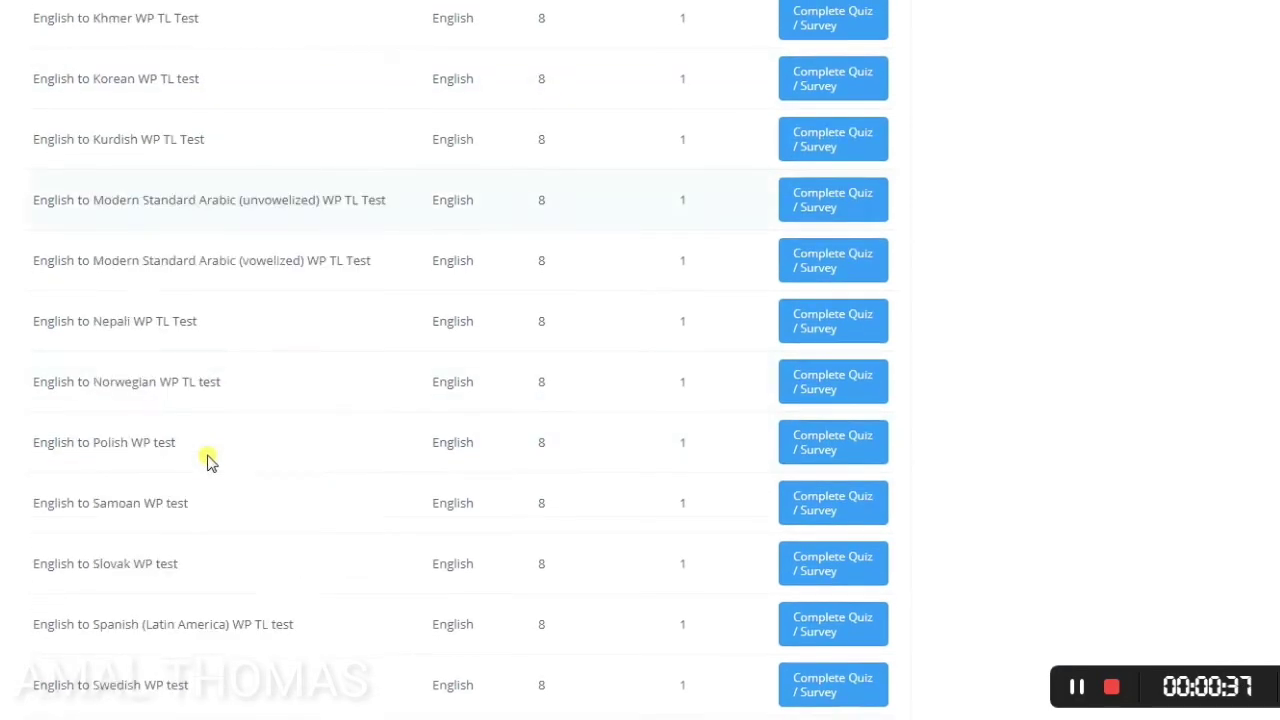
{"action": "scroll", "coordinate": [203, 492], "scroll_direction": "up", "scroll_amount": 20}
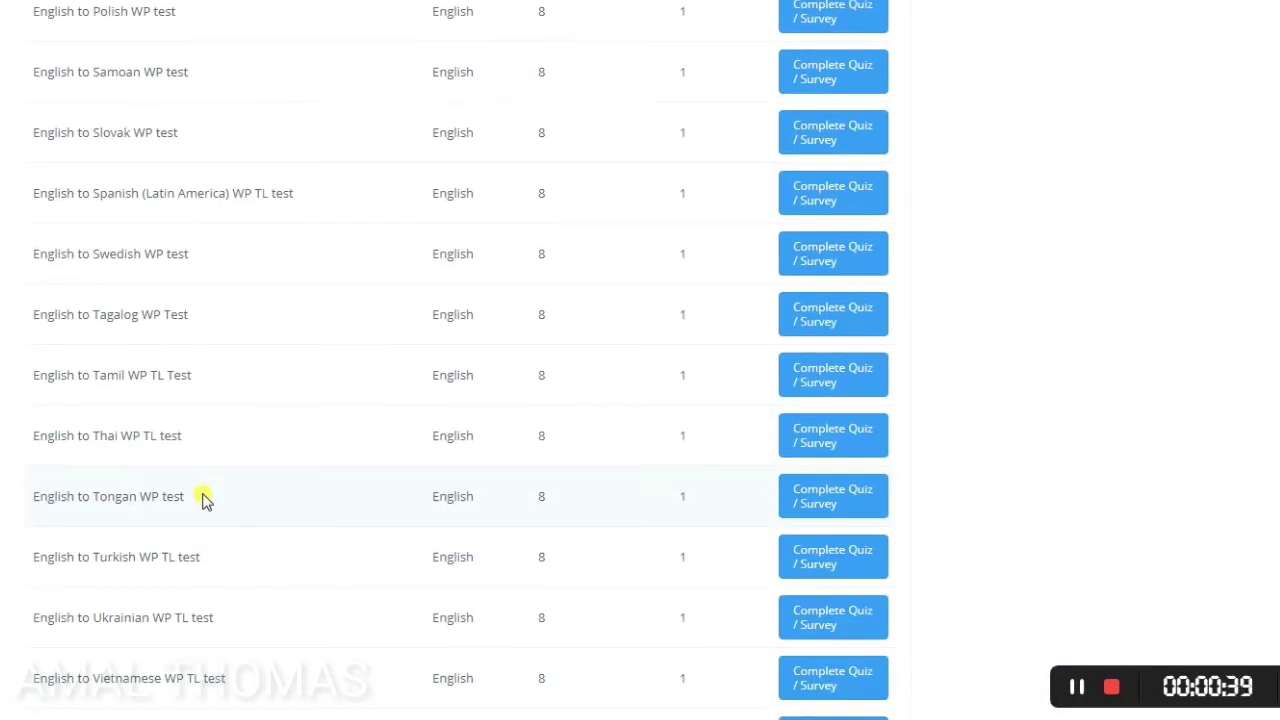
{"action": "scroll", "coordinate": [203, 497], "scroll_direction": "up", "scroll_amount": 20}
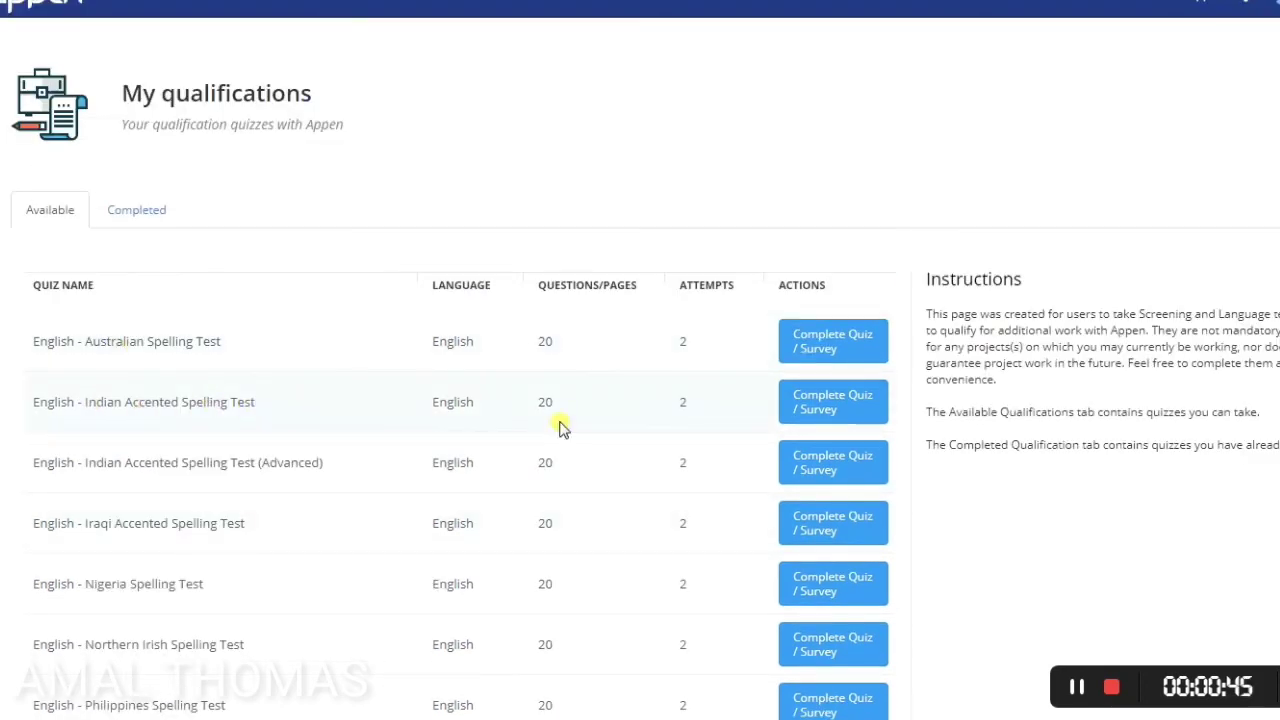
- Open the English - Indian Accented Spelling Test, read its quiz instructions and proceed to the quiz questions
{"action": "left_click", "coordinate": [828, 403]}
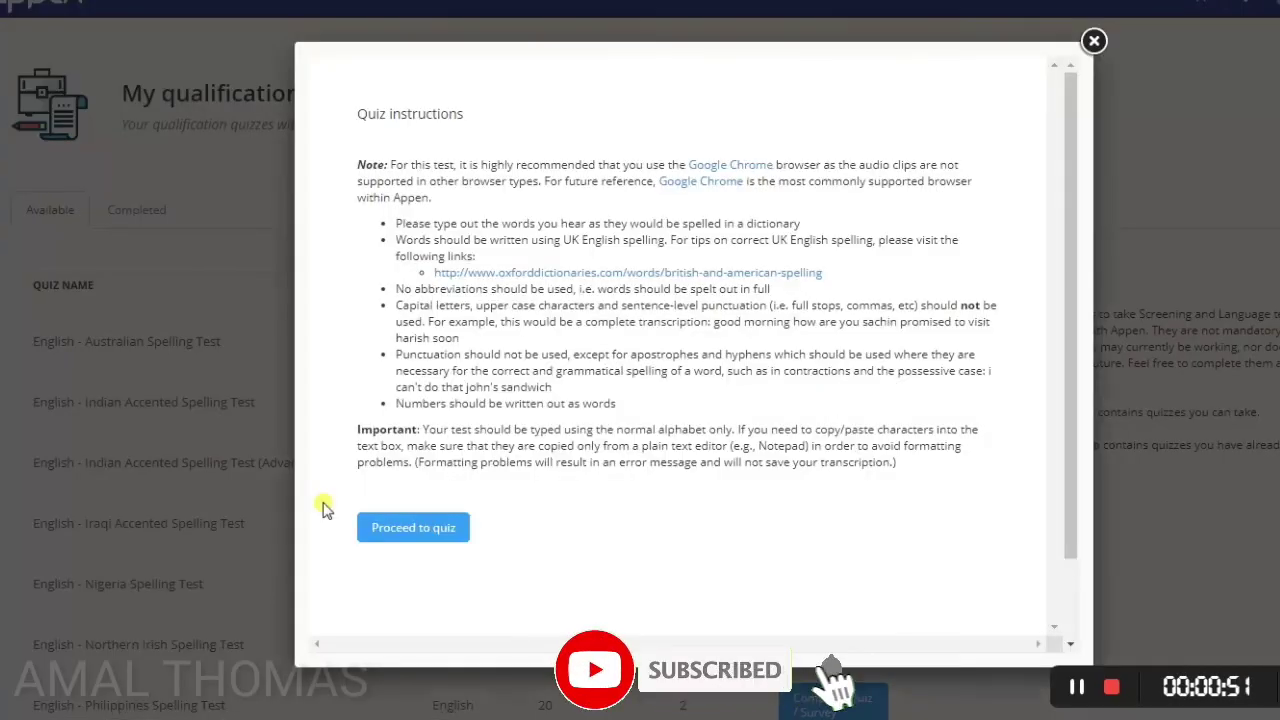
{"action": "left_click", "coordinate": [392, 533]}
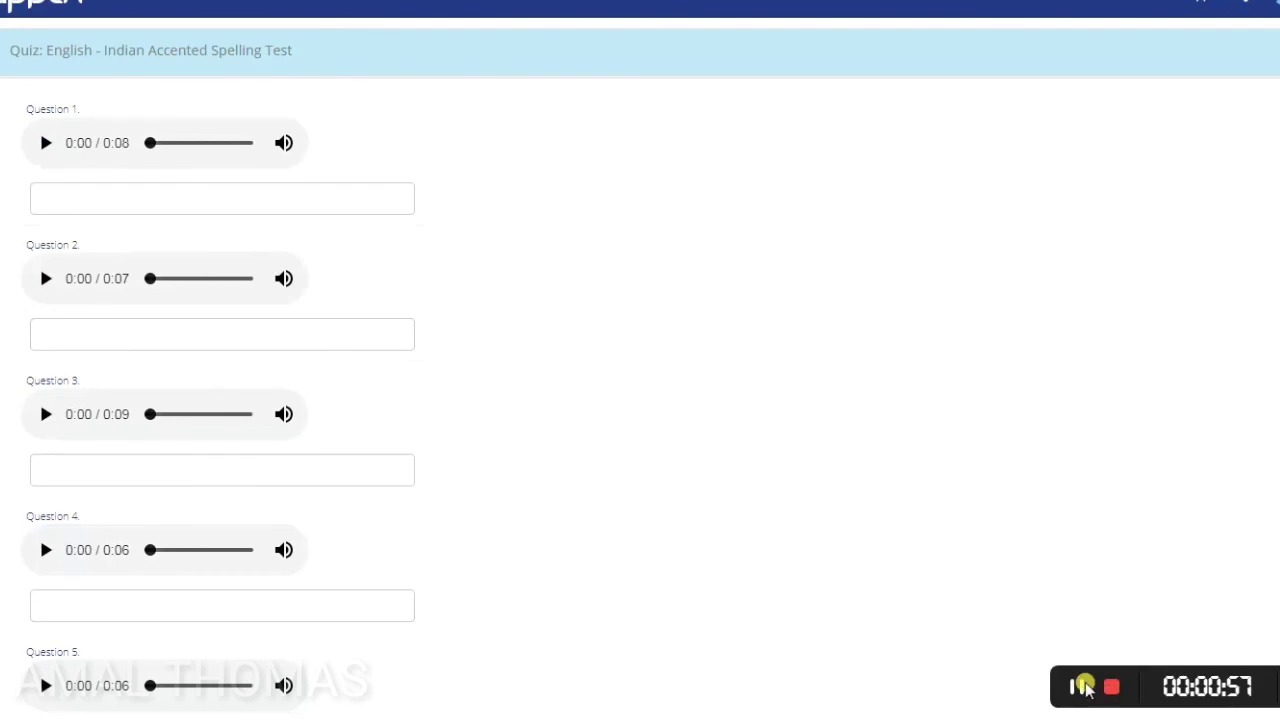
{"action": "left_click", "coordinate": [1083, 688]}
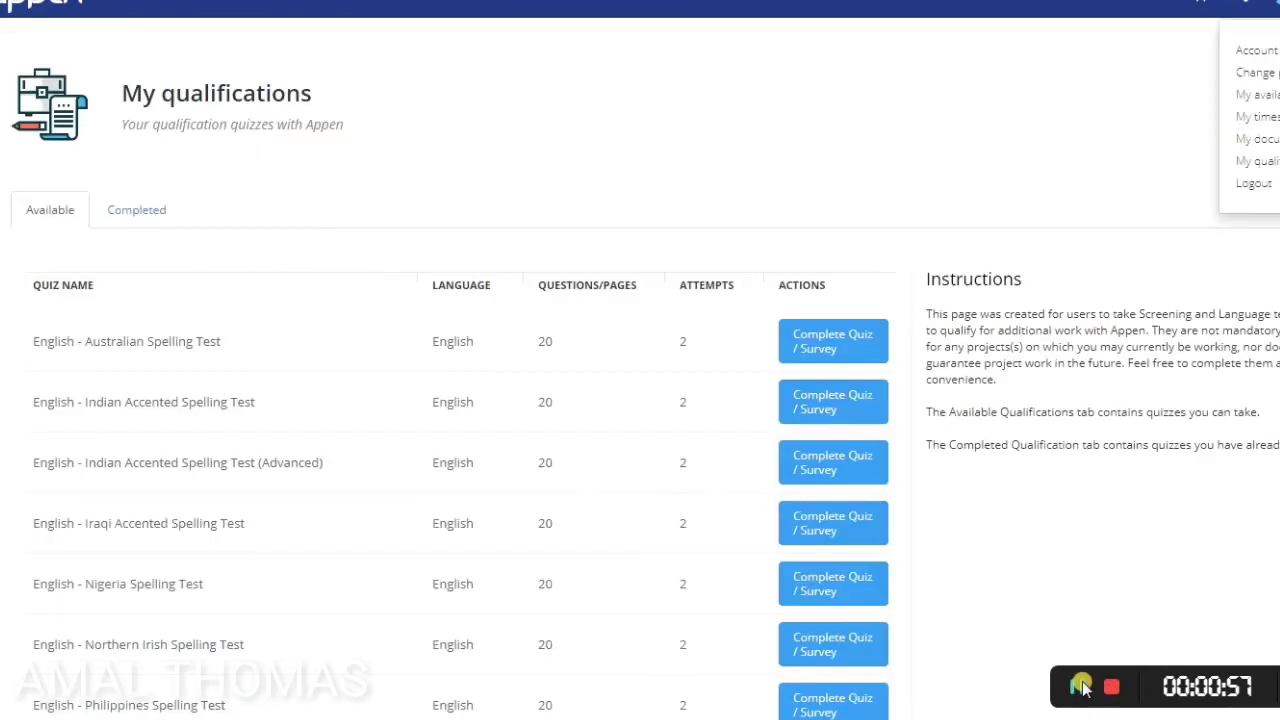
- Log out of the Appen account
{"action": "left_click", "coordinate": [1274, 184]}
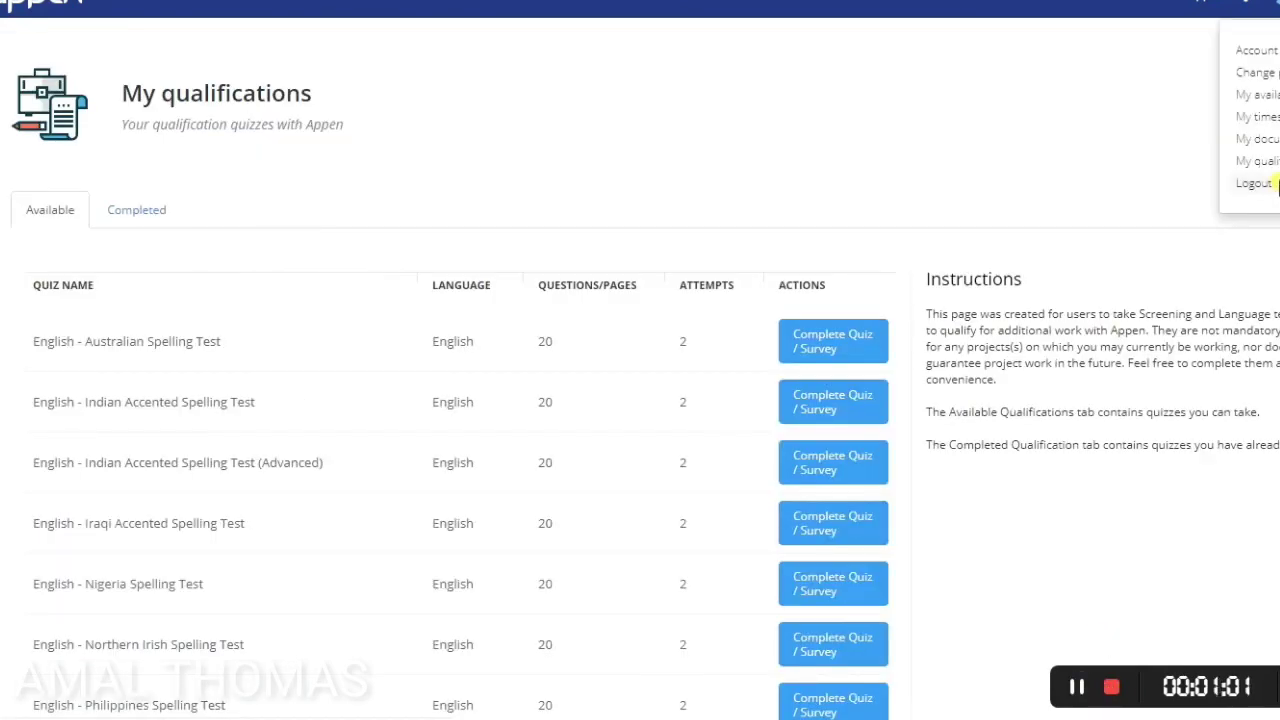